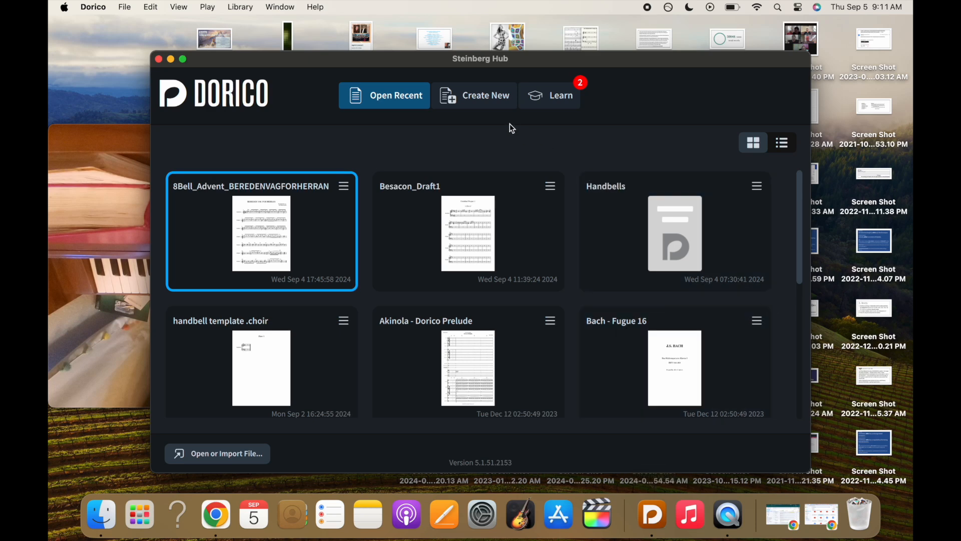
# Start a new Solo piano project titled "Improv 4 Sept 2024" and enter the composer's name.
pyautogui.click(480, 103)
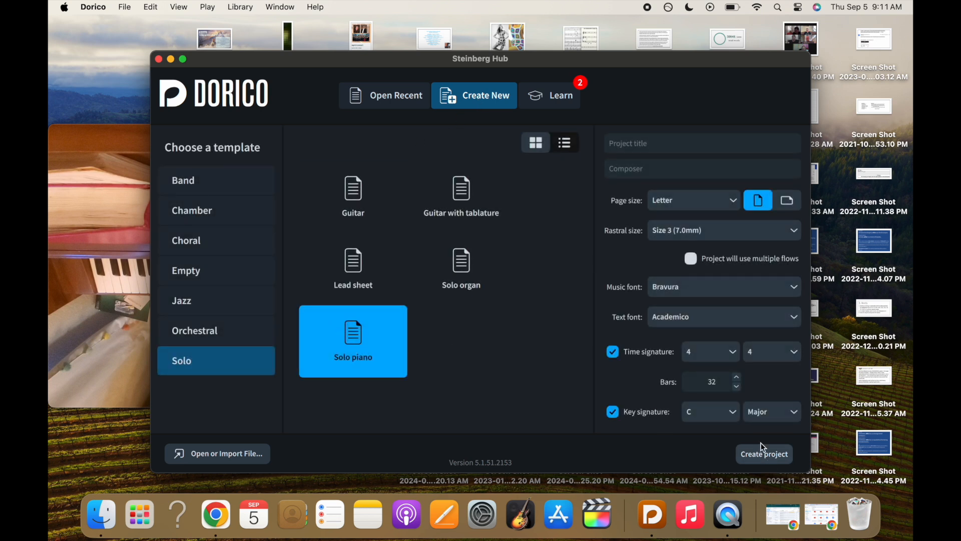
pyautogui.click(681, 143)
pyautogui.write('Imrp')
pyautogui.press('BackSpace')
pyautogui.write('pro')
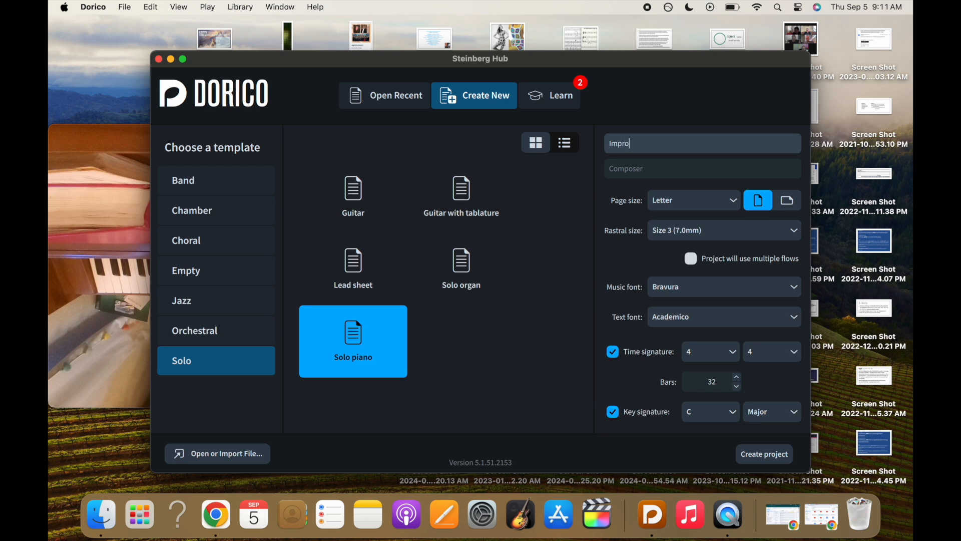
pyautogui.write('v Sept 4 20')
pyautogui.press('BackSpace')
pyautogui.press('BackSpace')
pyautogui.press('BackSpace')
pyautogui.press('BackSpace')
pyautogui.press('BackSpace')
pyautogui.press('BackSpace')
pyautogui.press('BackSpace')
pyautogui.press('BackSpace')
pyautogui.press('BackSpace')
pyautogui.press('BackSpace')
pyautogui.write('4 ')
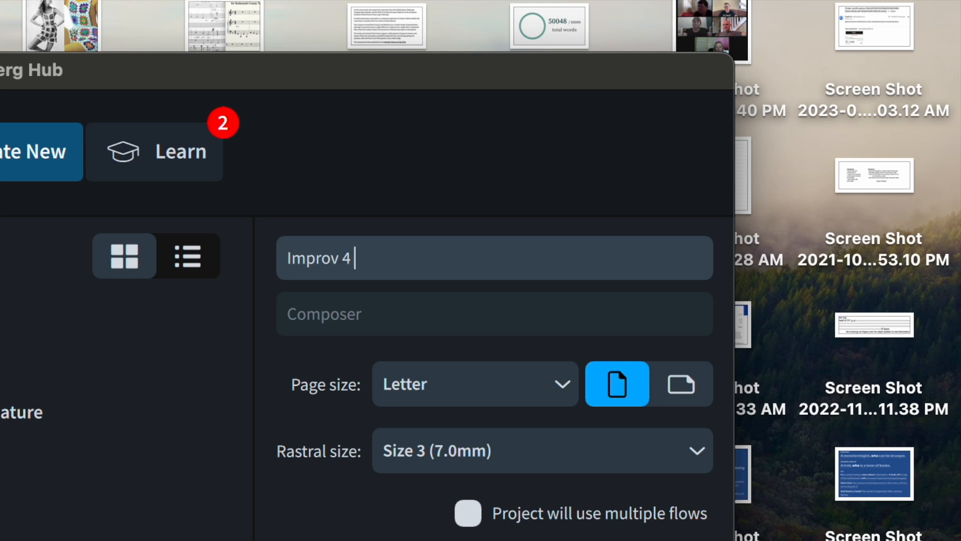
pyautogui.write('Sept 2024')
pyautogui.click(487, 316)
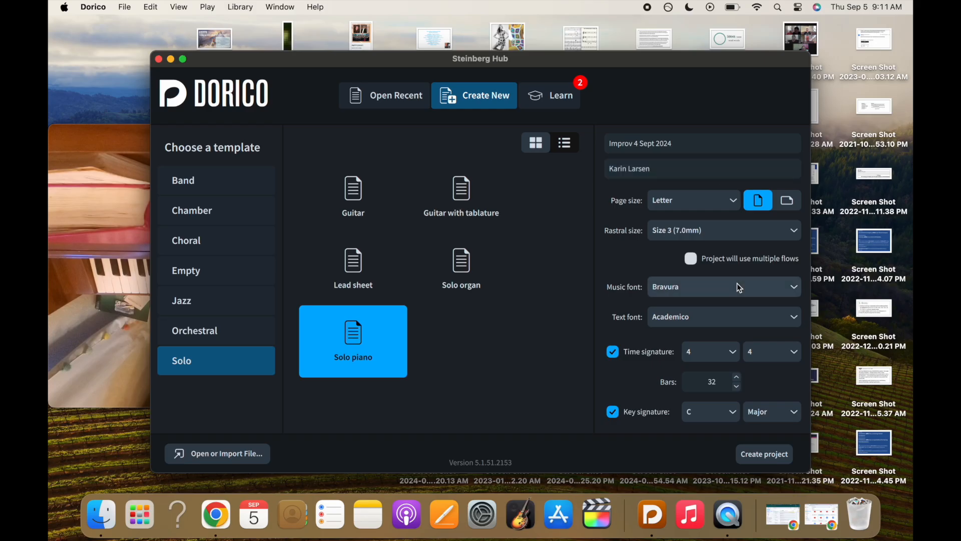
pyautogui.click(737, 286)
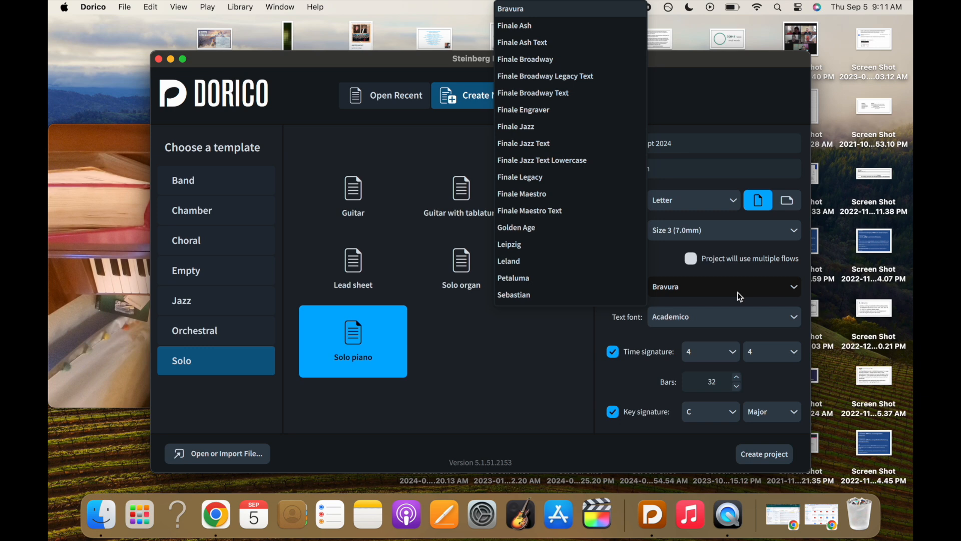
pyautogui.click(739, 297)
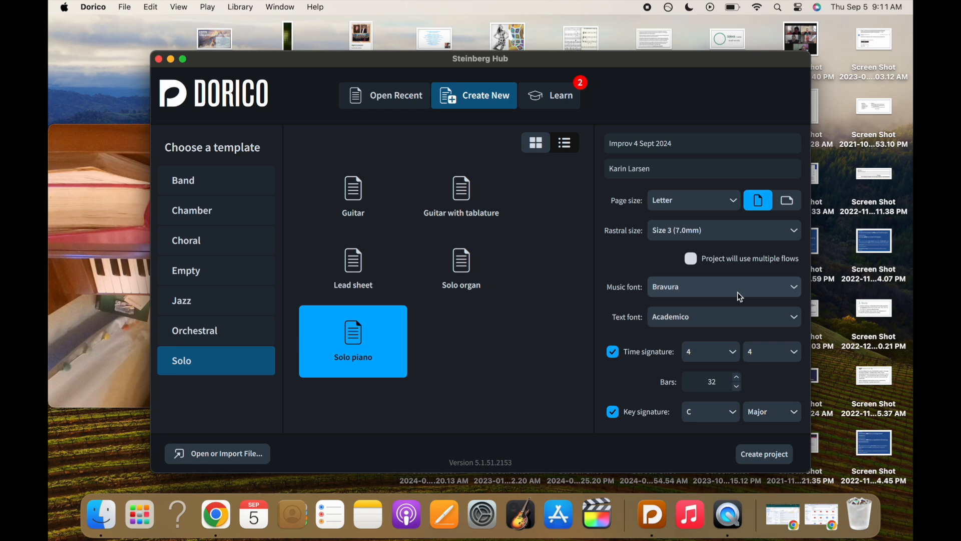
# Switch to QuickTime Player, play the piano recording for a few seconds and rewind it to 00:27.
pyautogui.click(72, 257)
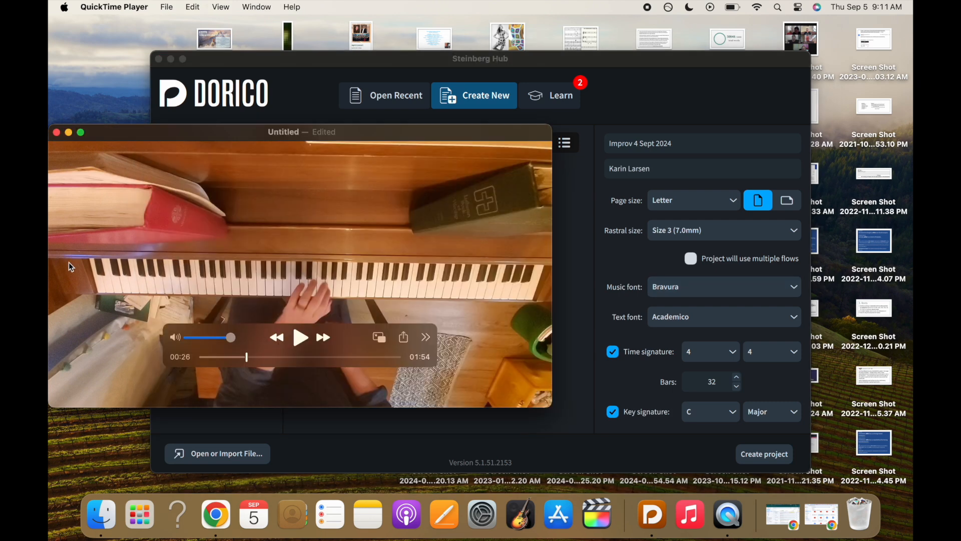
pyautogui.click(300, 338)
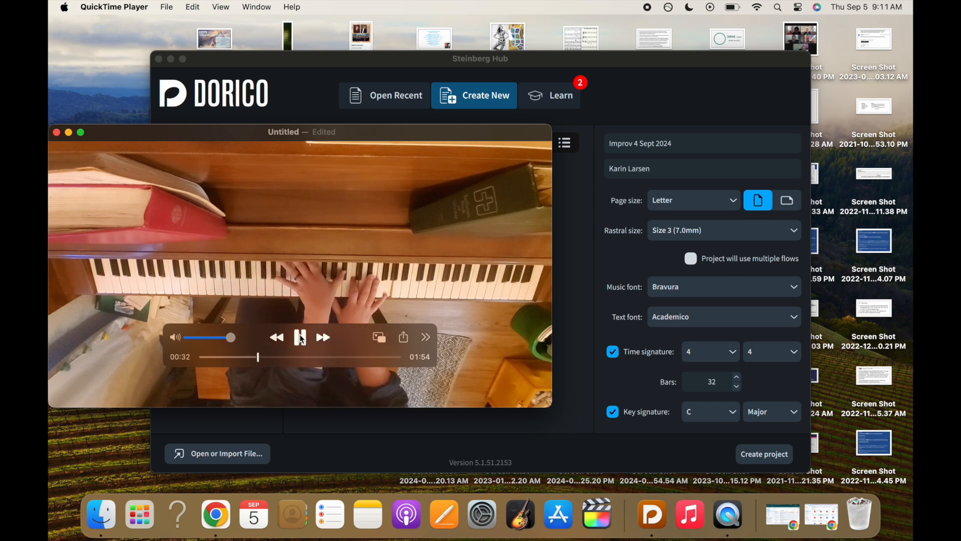
pyautogui.click(301, 338)
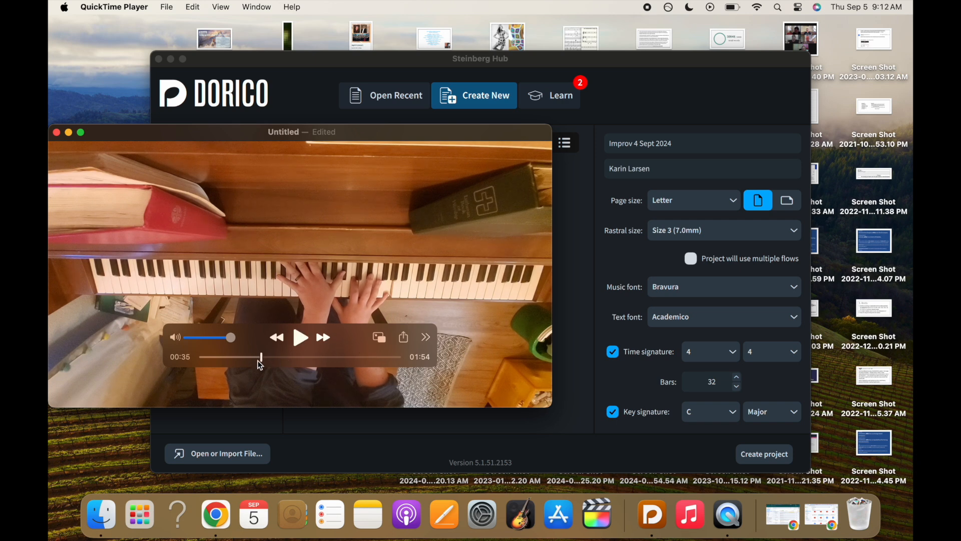
pyautogui.moveTo(262, 359); pyautogui.dragTo(247, 358)
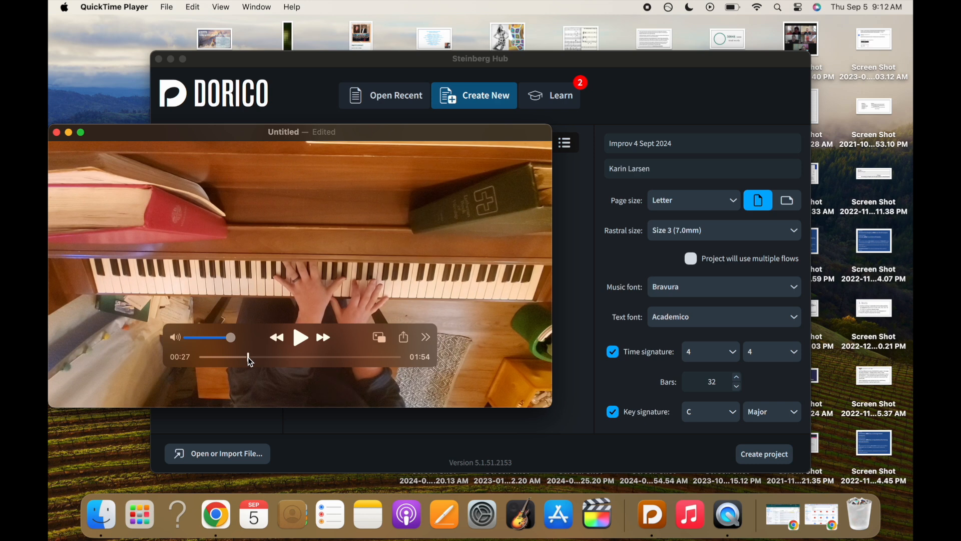
# Set the new project to 64 bars in Ab Major and create it.
pyautogui.click(716, 385)
pyautogui.write('64')
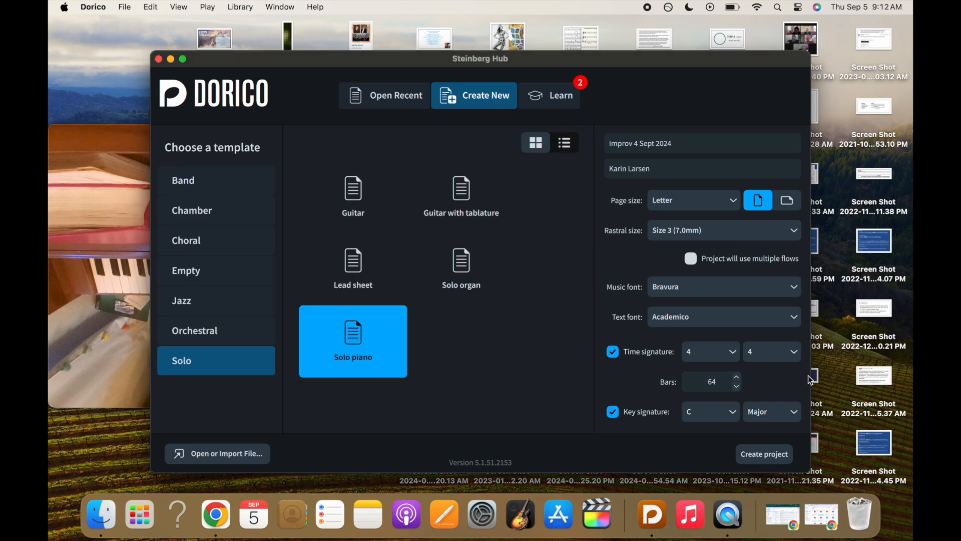
pyautogui.click(710, 411)
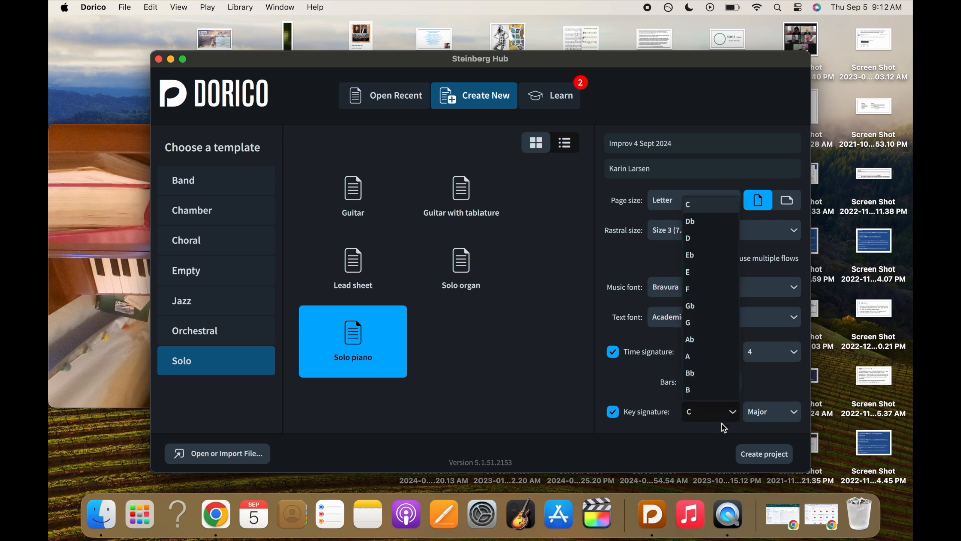
pyautogui.click(706, 340)
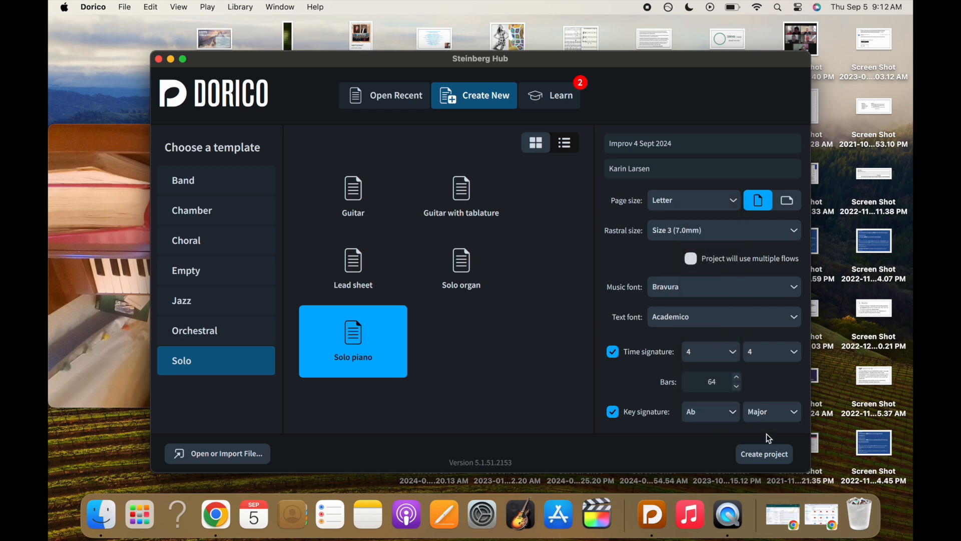
pyautogui.click(770, 453)
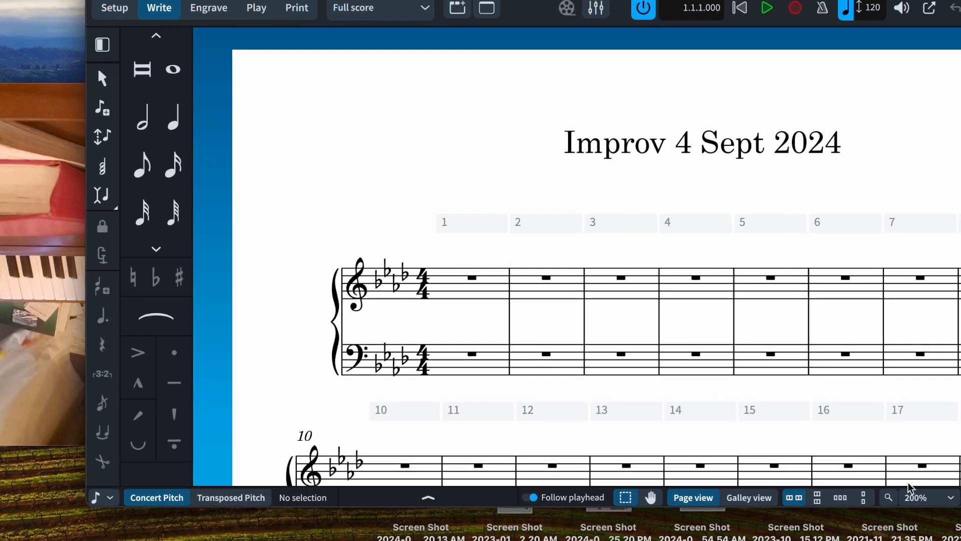
# Set the score's zoom to 100% and narrow the score window to leave more of the piano video visible beside it.
pyautogui.click(923, 495)
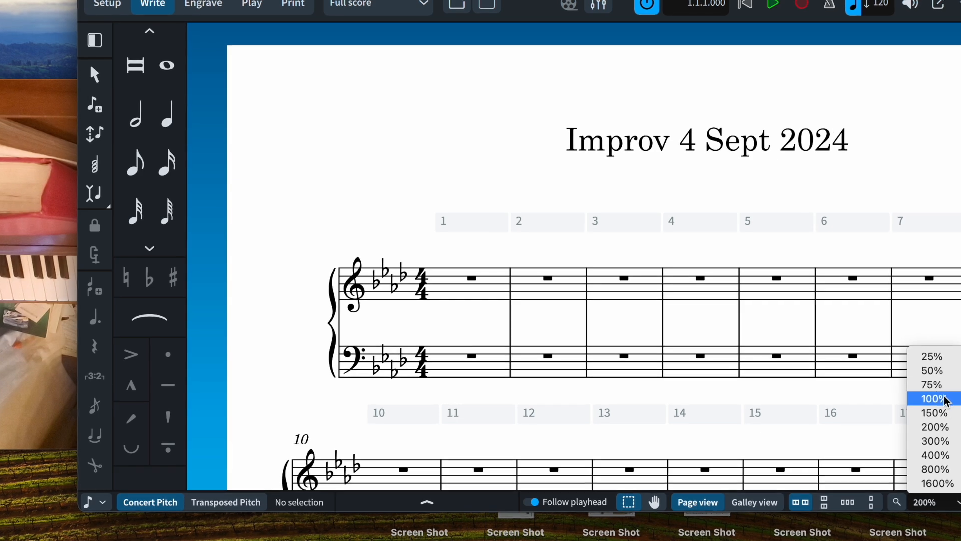
pyautogui.click(945, 397)
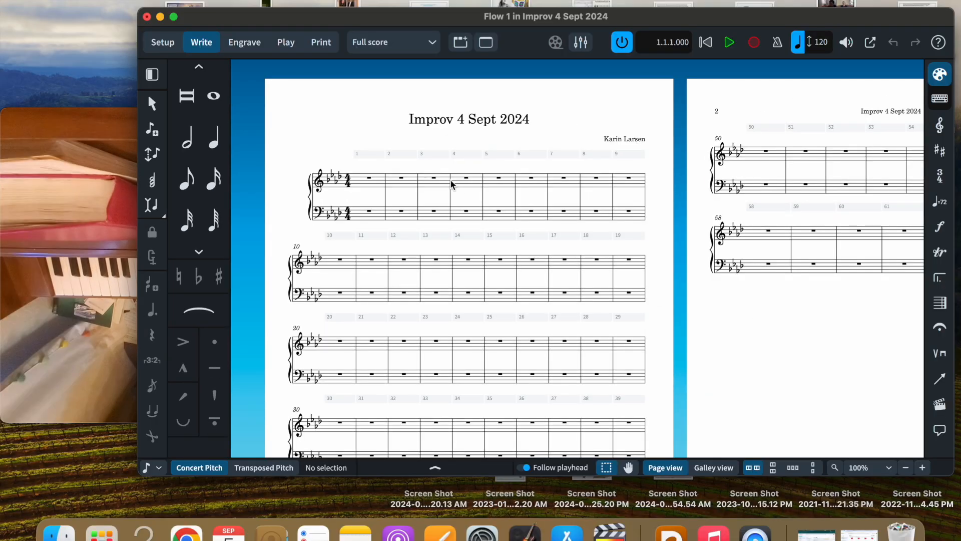
pyautogui.click(120, 145)
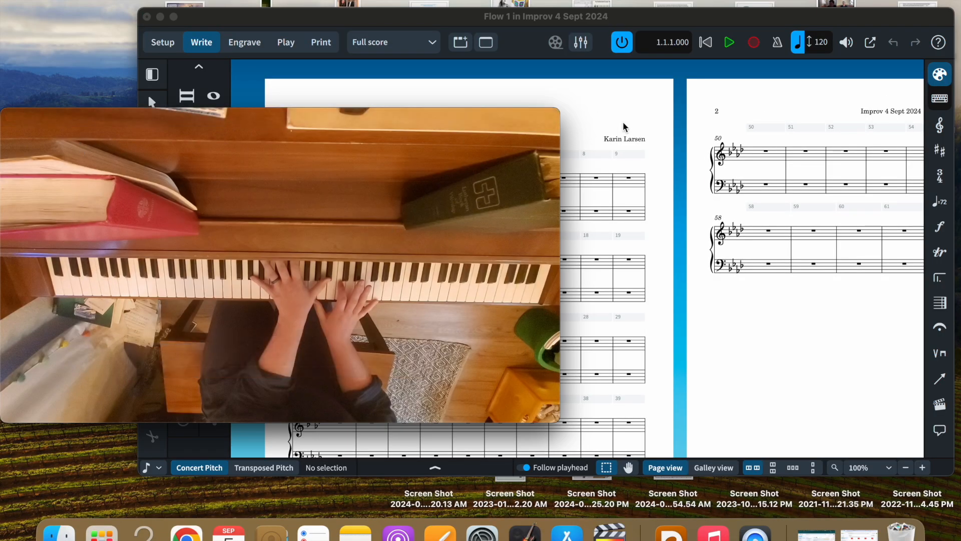
pyautogui.click(603, 117)
pyautogui.moveTo(139, 63); pyautogui.dragTo(274, 65)
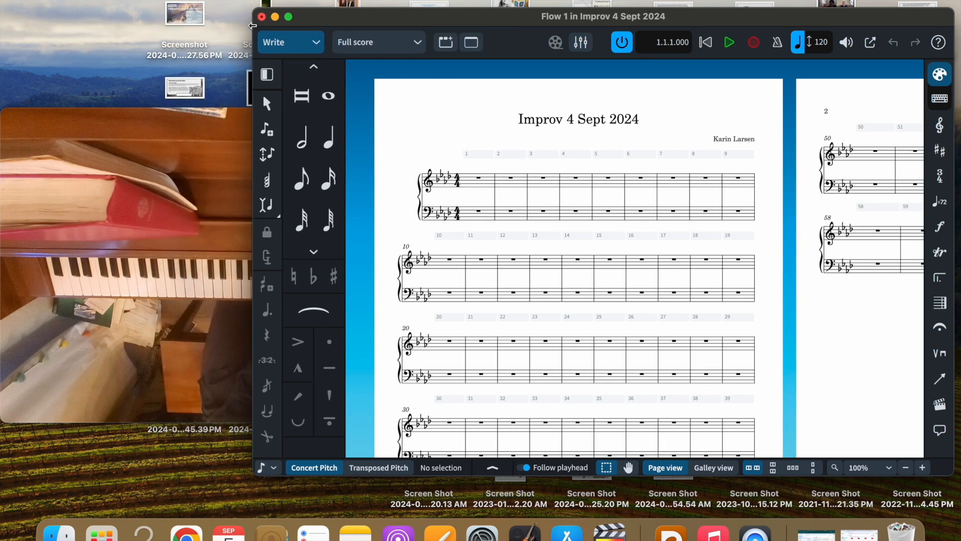
pyautogui.moveTo(619, 19); pyautogui.dragTo(625, 19)
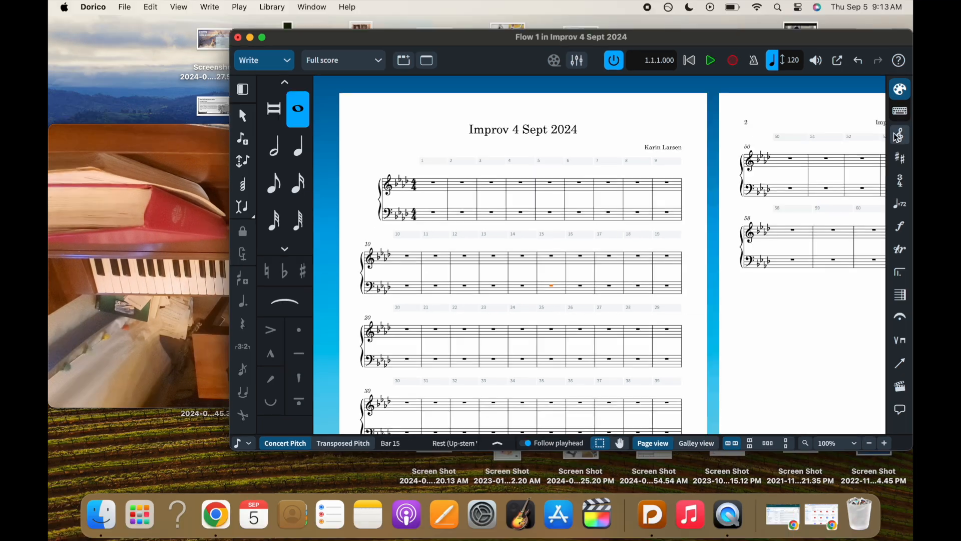
# Insert a treble clef from the common clefs at bar 15 of the lower staff.
pyautogui.click(939, 125)
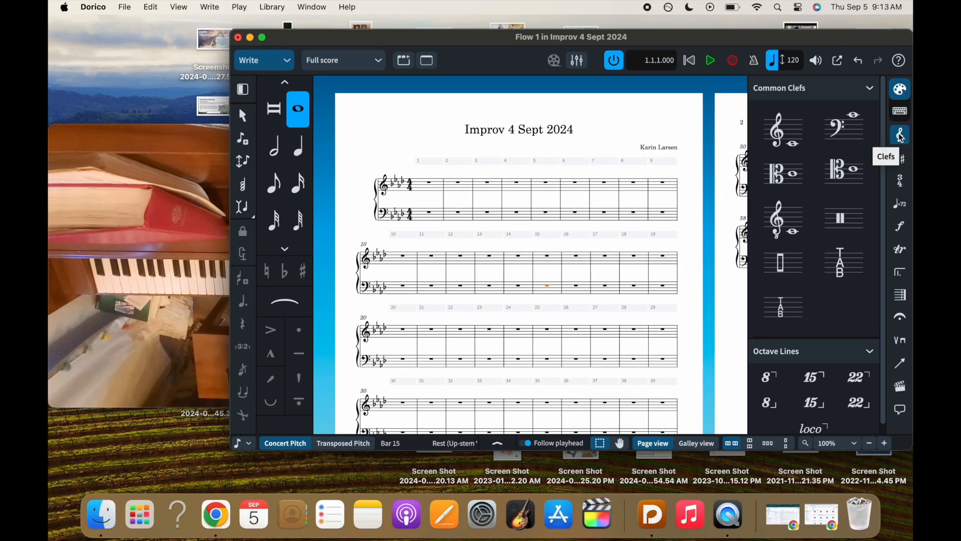
pyautogui.click(243, 116)
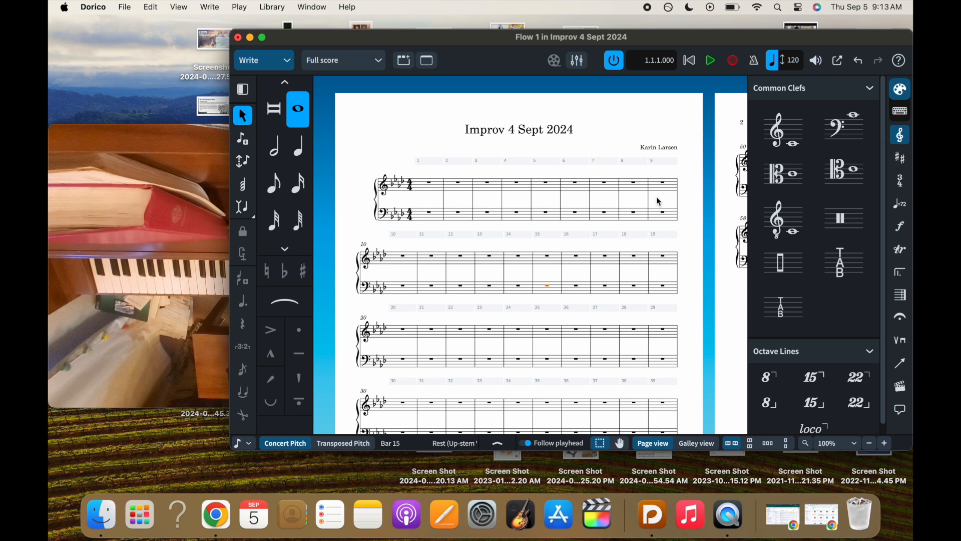
pyautogui.click(796, 132)
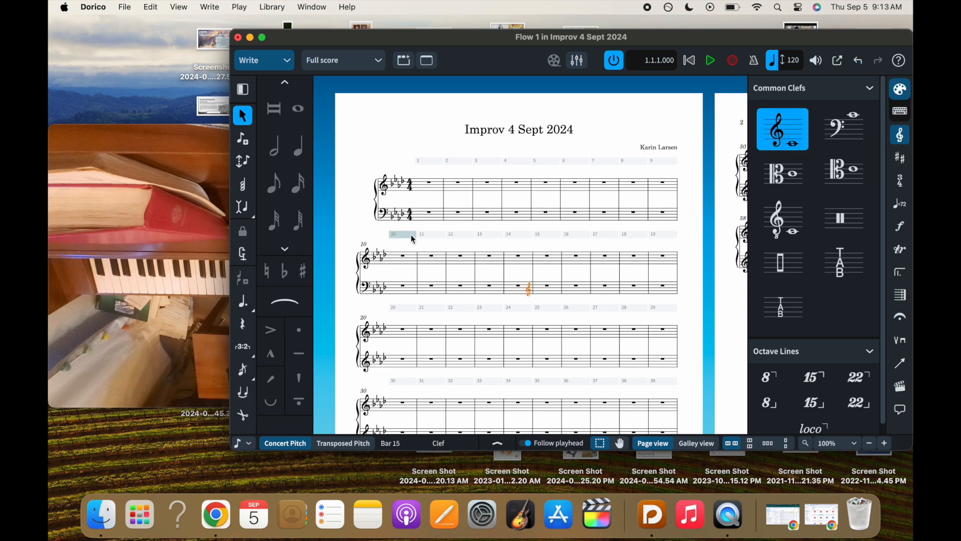
# Replace the bass clef at the start of the lower staff with a treble clef.
pyautogui.doubleClick(433, 217)
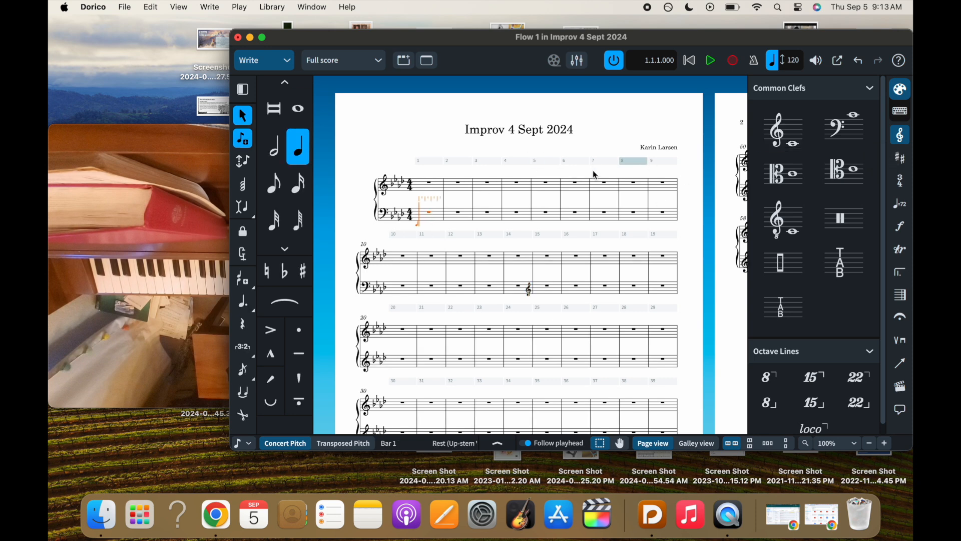
pyautogui.press('Escape')
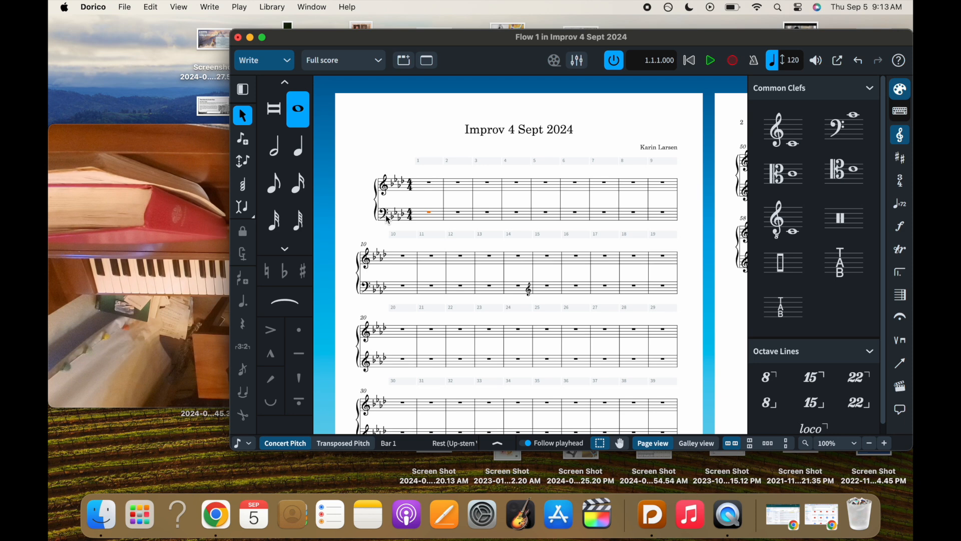
pyautogui.click(795, 135)
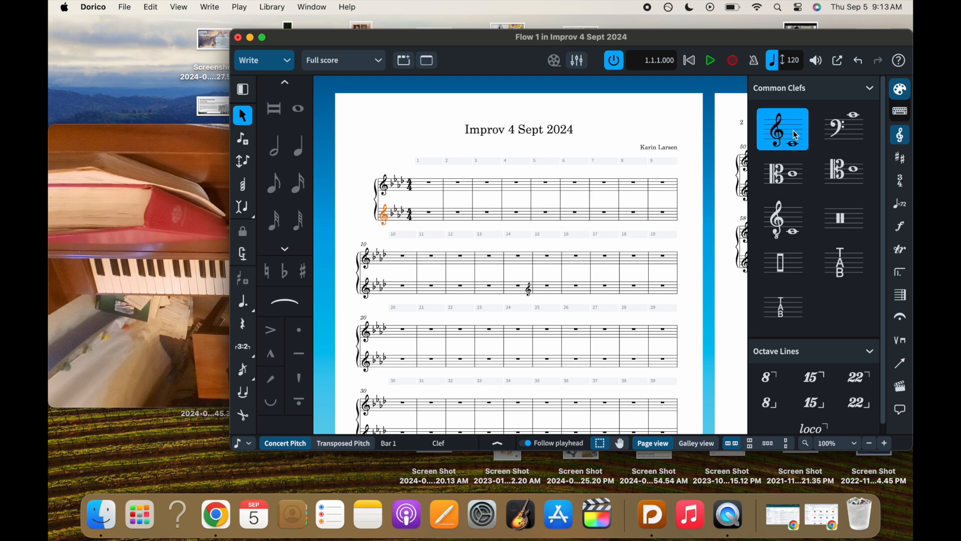
# Start note input in bar 1 of the lower staff and enter an eighth-note Ab3 on the first beat.
pyautogui.click(253, 139)
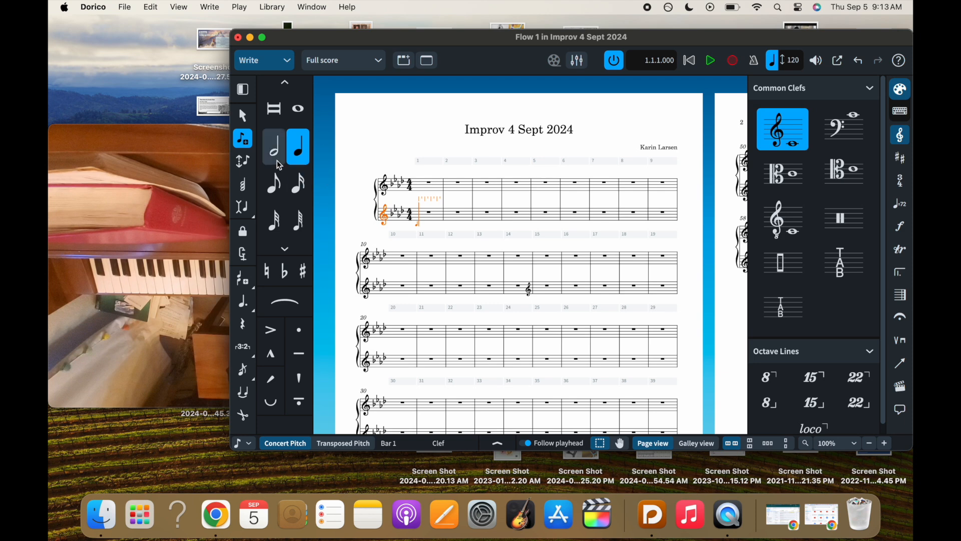
pyautogui.click(273, 183)
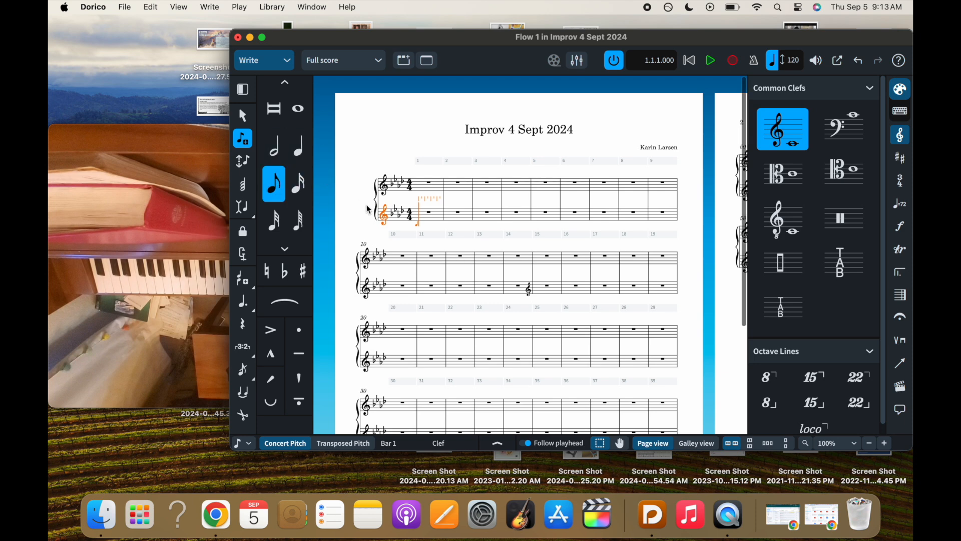
pyautogui.press('a')
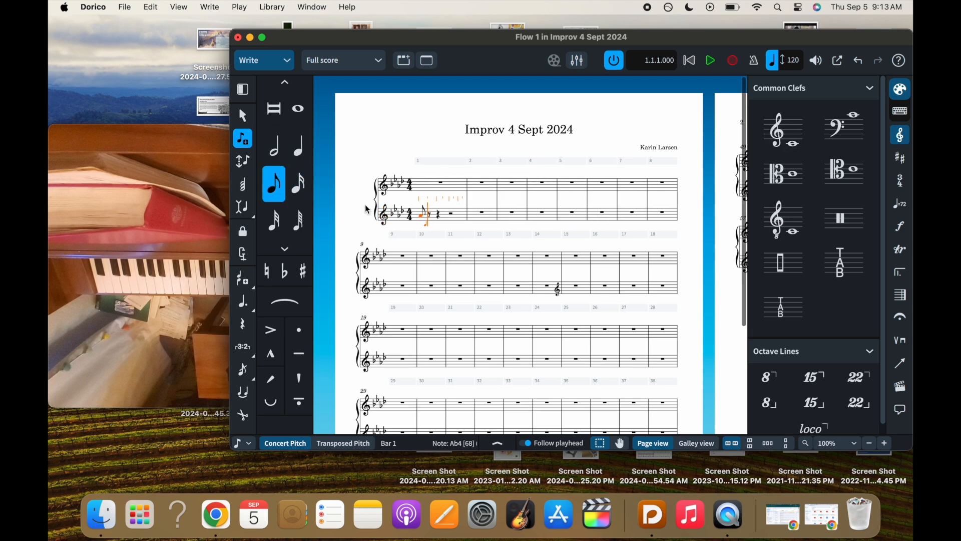
pyautogui.hotkey('ctrl', 'alt', 'Down')
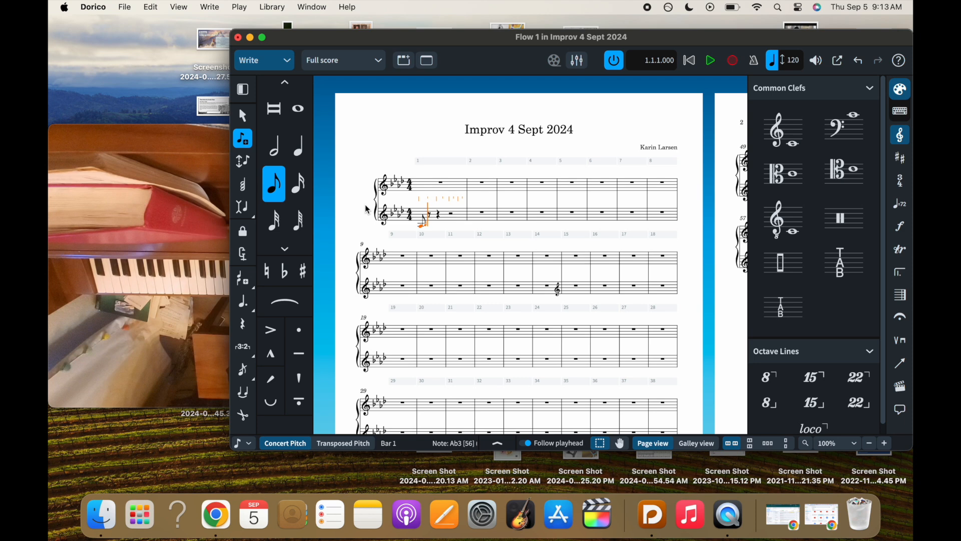
# Add an eighth-note Eb4 after the first note in bar 1 of the lower staff.
pyautogui.press('Up')
pyautogui.press('e')
pyautogui.press('super+z')
pyautogui.press('e')
pyautogui.press('super+alt+Up')
# Switch to QuickTime Player, move the recording to 00:29 and return to the score.
pyautogui.click(141, 154)
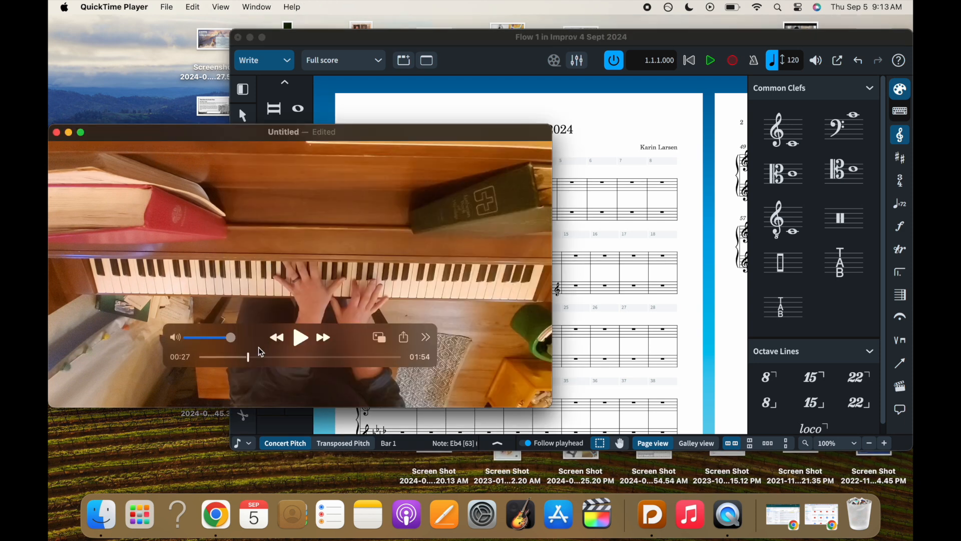
pyautogui.click(250, 357)
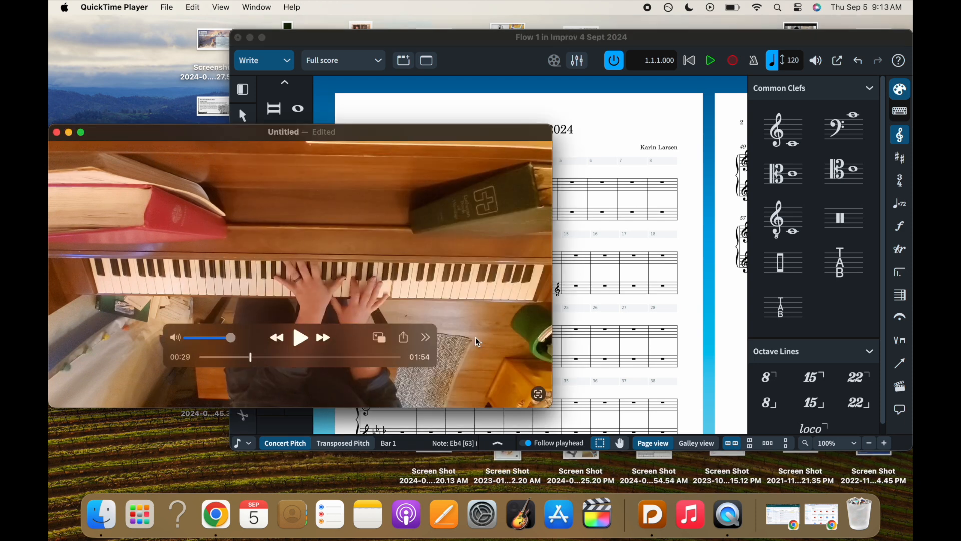
pyautogui.click(611, 319)
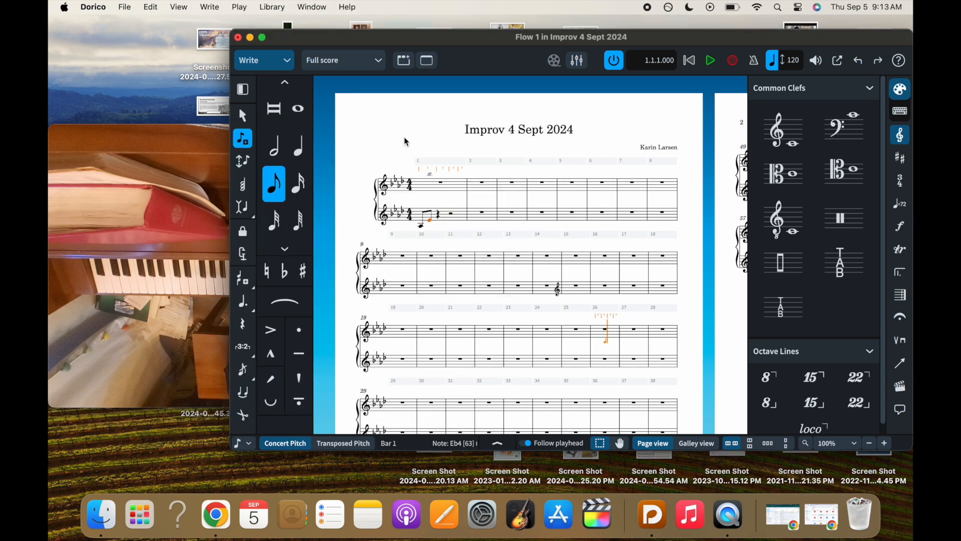
# Enter a dotted half-note Bb4 on beat 2 of bar 1 in the lower staff, replacing the trial eighth note.
pyautogui.press('super+z')
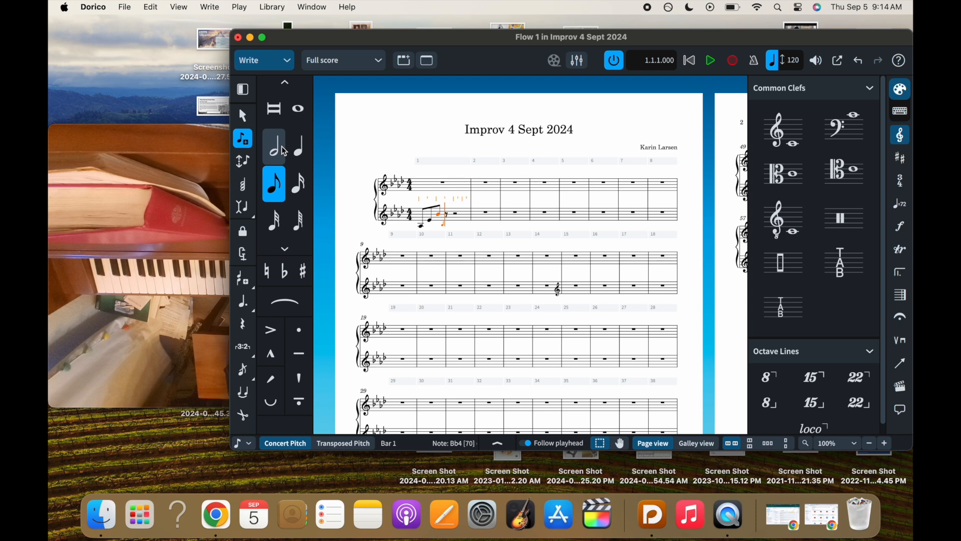
pyautogui.click(297, 161)
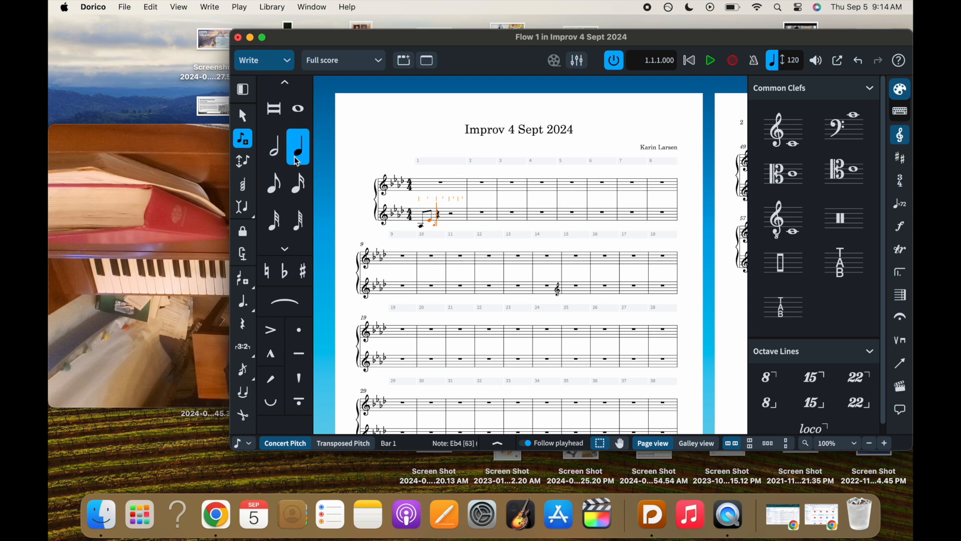
pyautogui.click(273, 146)
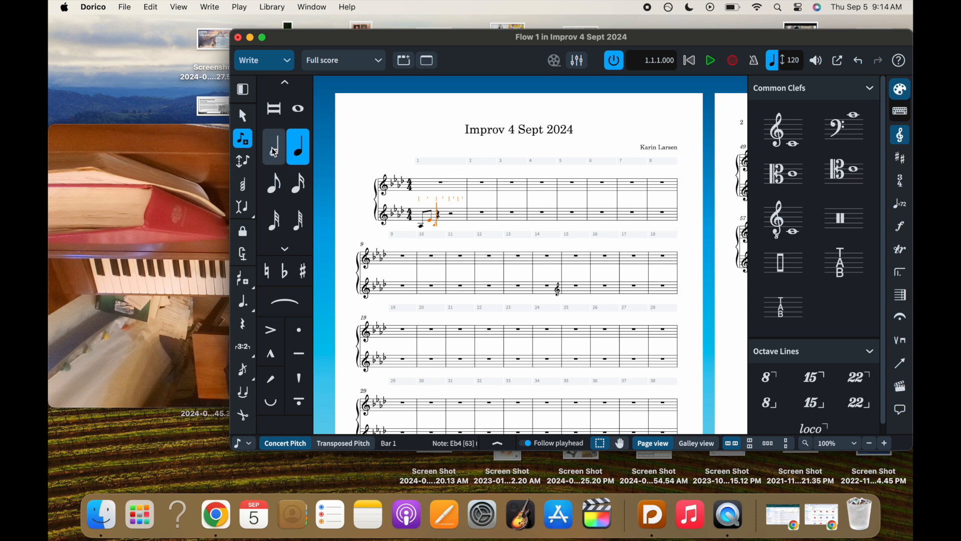
pyautogui.click(249, 305)
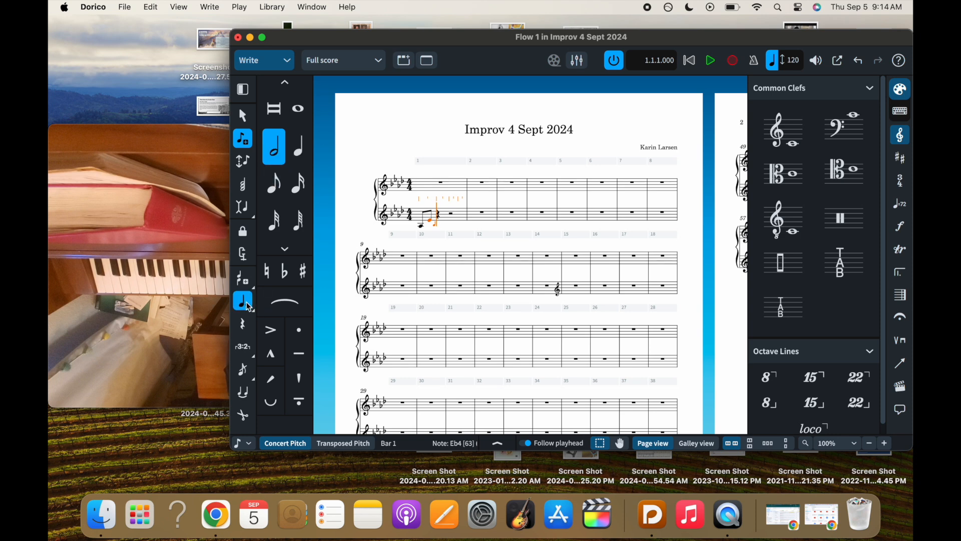
pyautogui.press('b')
pyautogui.press('super+alt+Up')
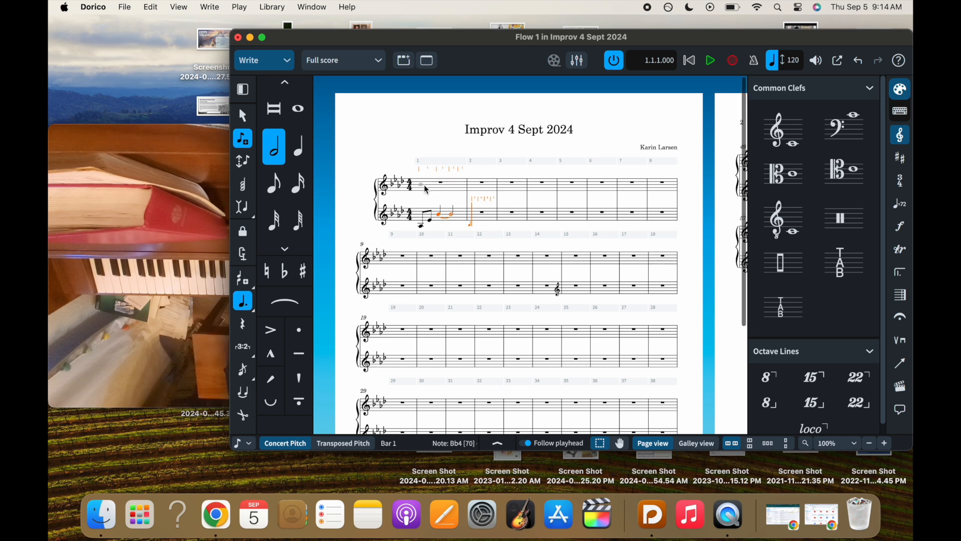
# Enter an eighth-note G4 on the second half of beat 2 in bar 1 of the upper staff.
pyautogui.click(284, 248)
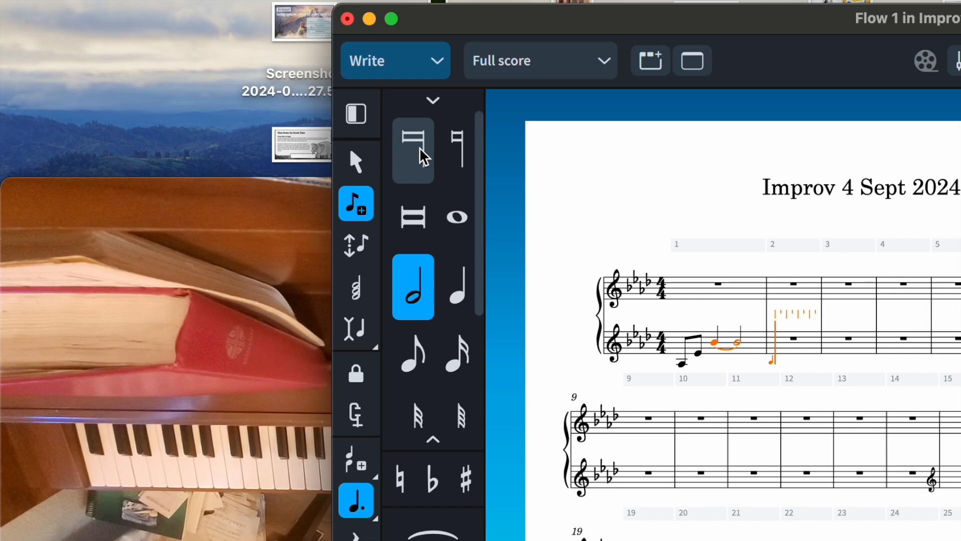
pyautogui.scroll(-3, 279, 112)
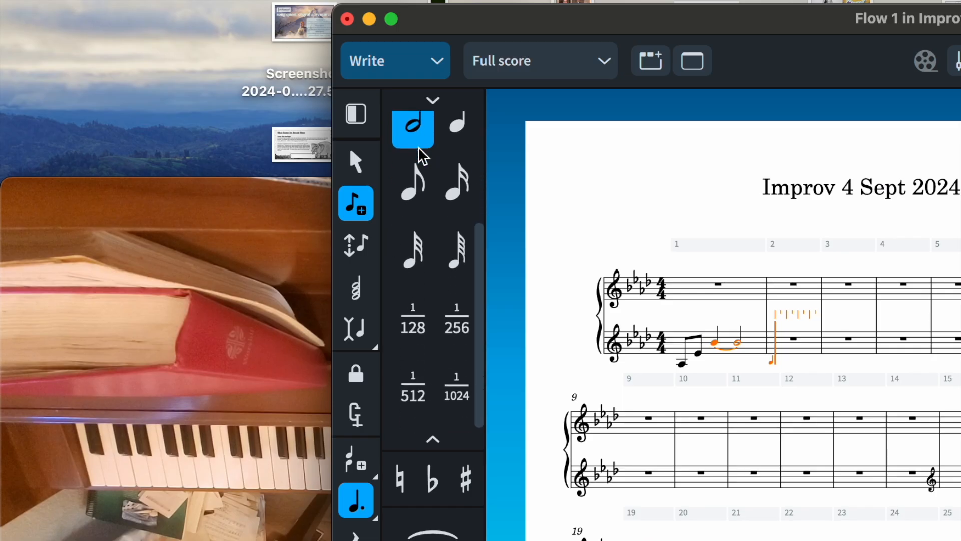
pyautogui.scroll(3, 453, 299)
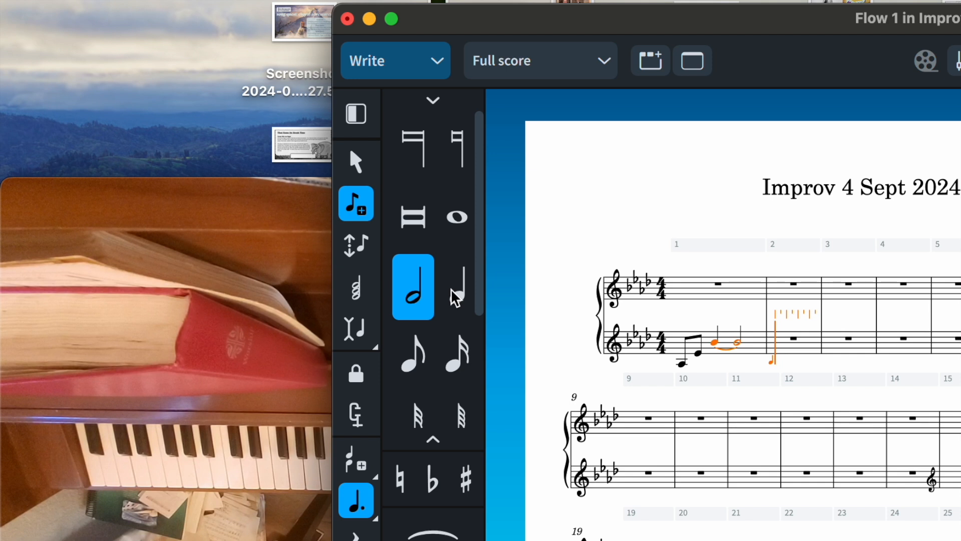
pyautogui.scroll(-5, 455, 298)
pyautogui.scroll(4, 455, 298)
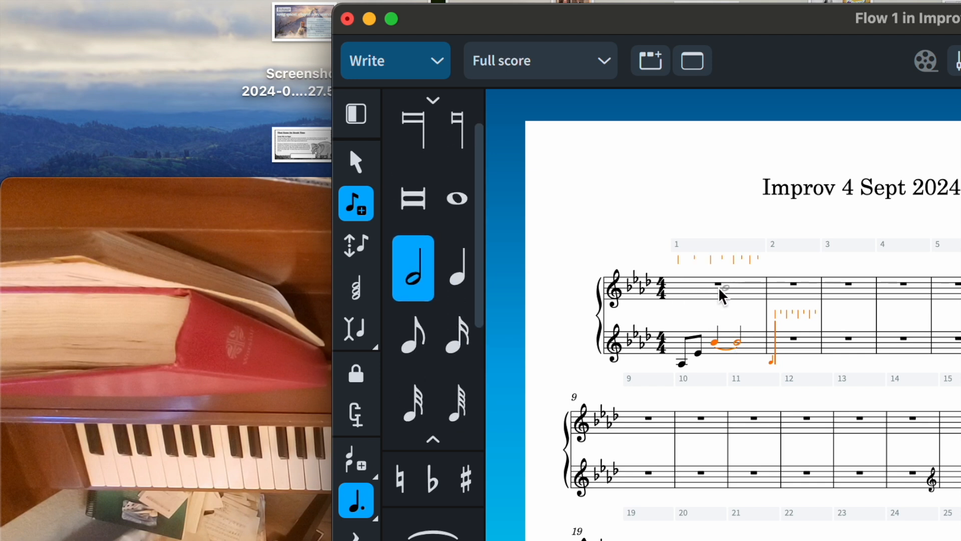
pyautogui.click(413, 335)
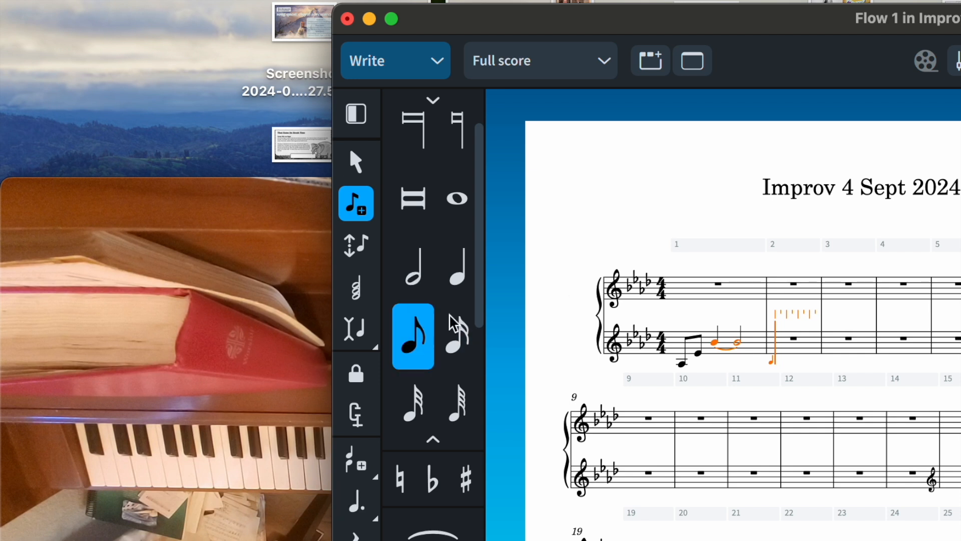
pyautogui.click(727, 298)
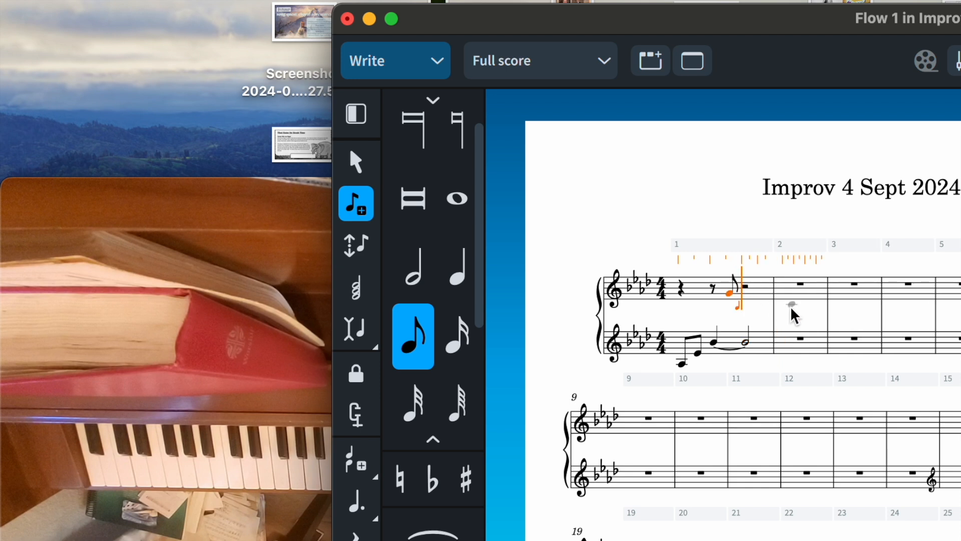
# Continue bar 1 of the upper staff with eighth notes C5 and G5 and a quarter-note Eb5, checking the recording in QuickTime Player.
pyautogui.press('b')
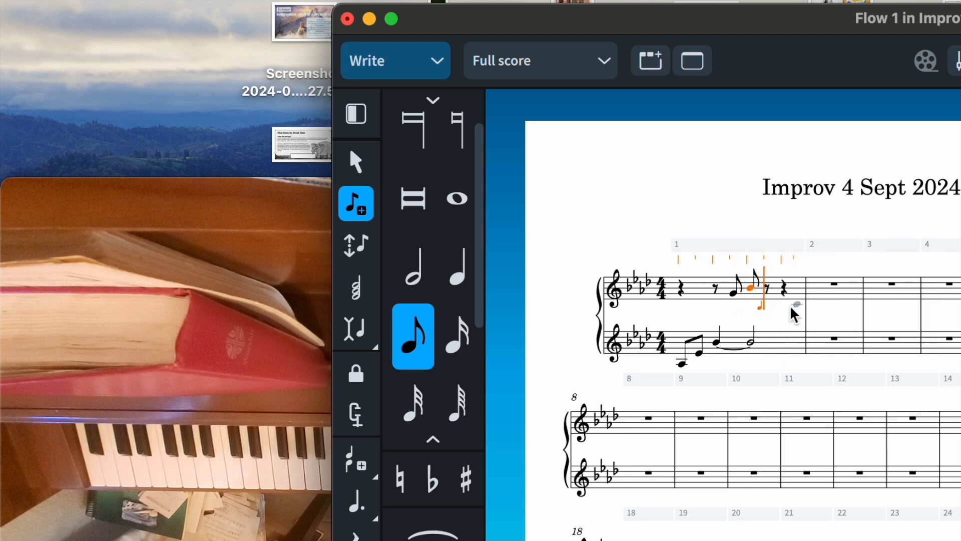
pyautogui.click(276, 313)
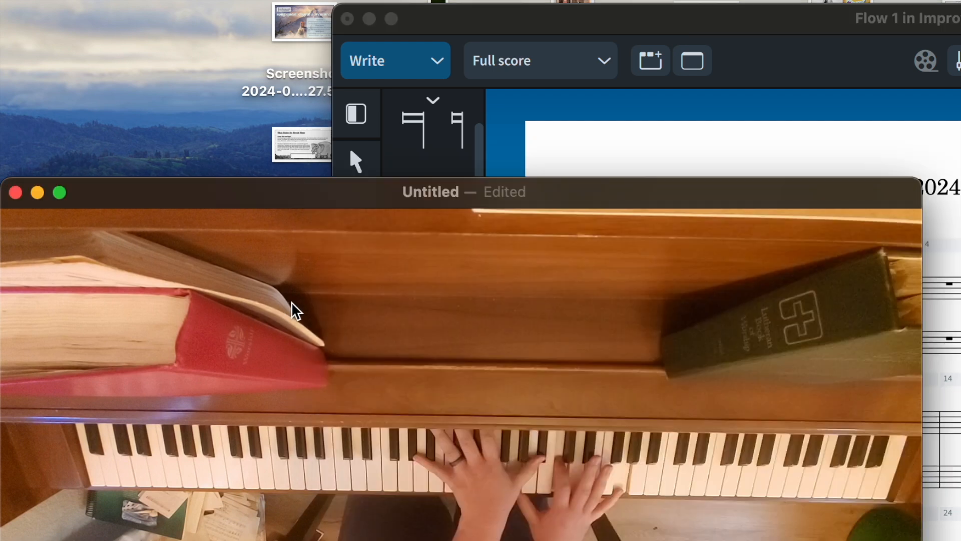
pyautogui.click(944, 224)
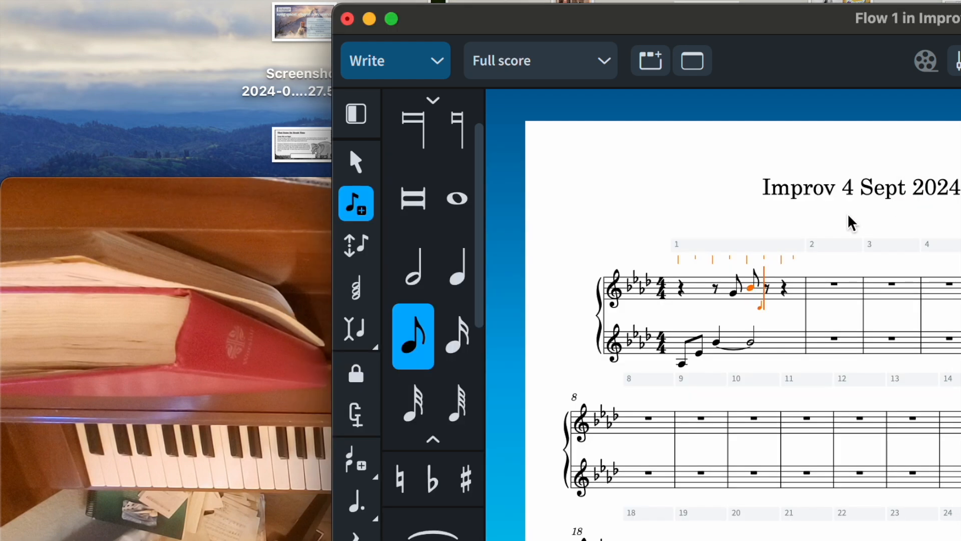
pyautogui.hotkey('alt', 'Up')
pyautogui.click(173, 343)
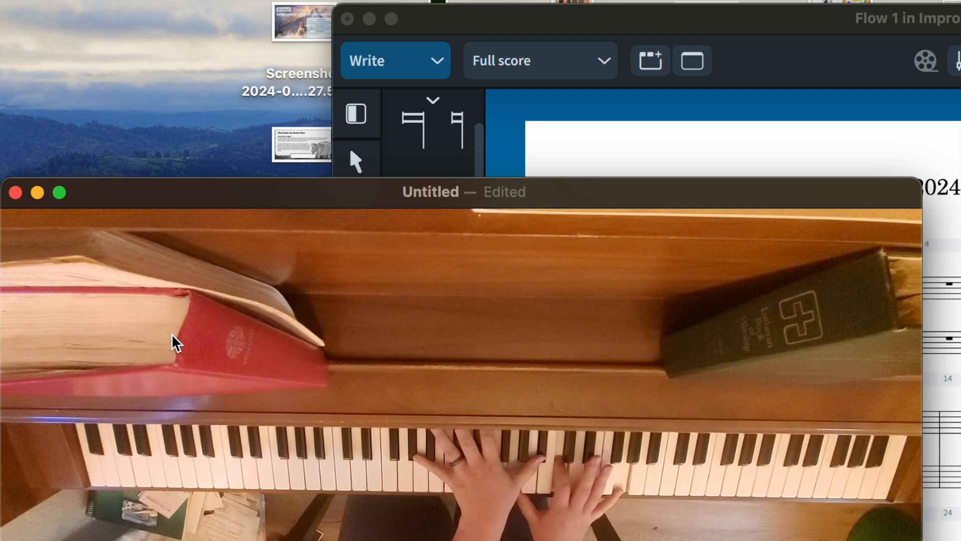
pyautogui.click(898, 165)
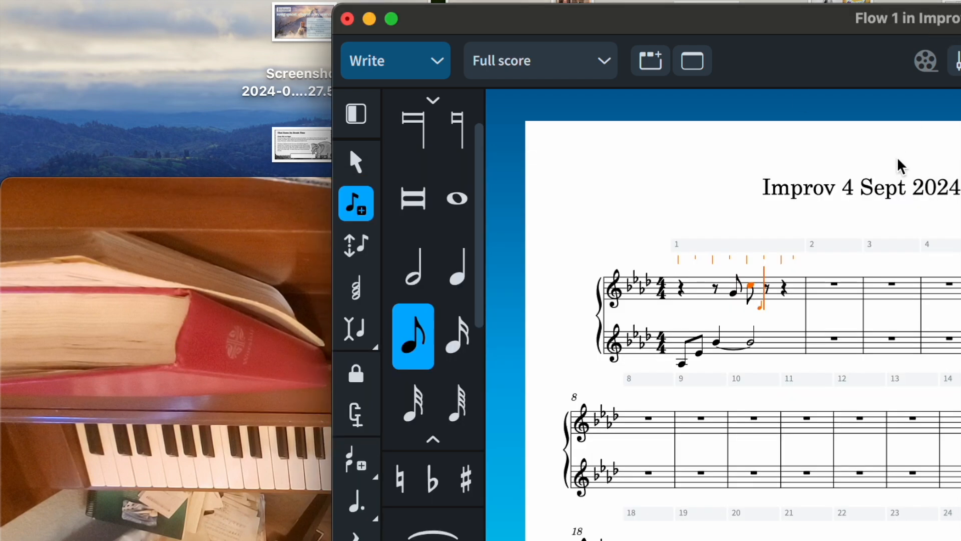
pyautogui.press('g')
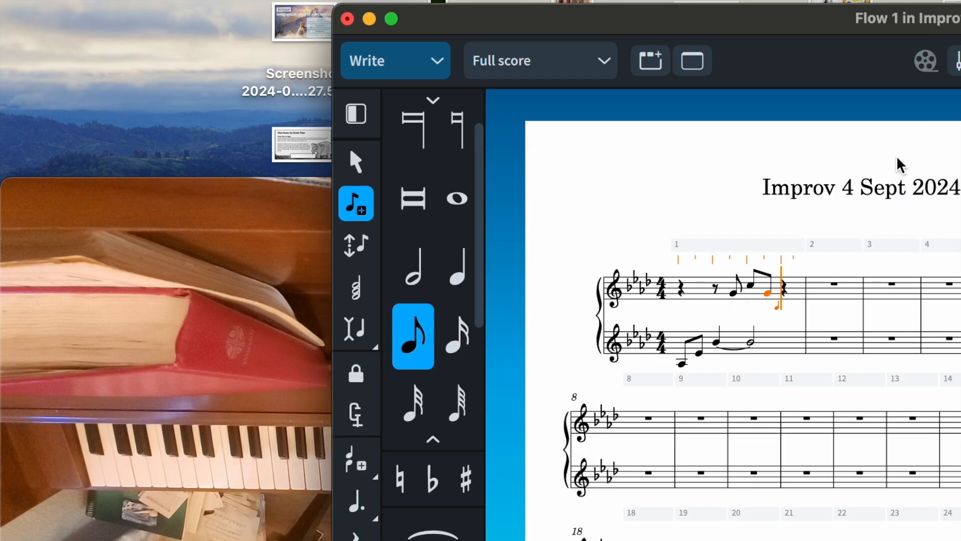
pyautogui.click(242, 354)
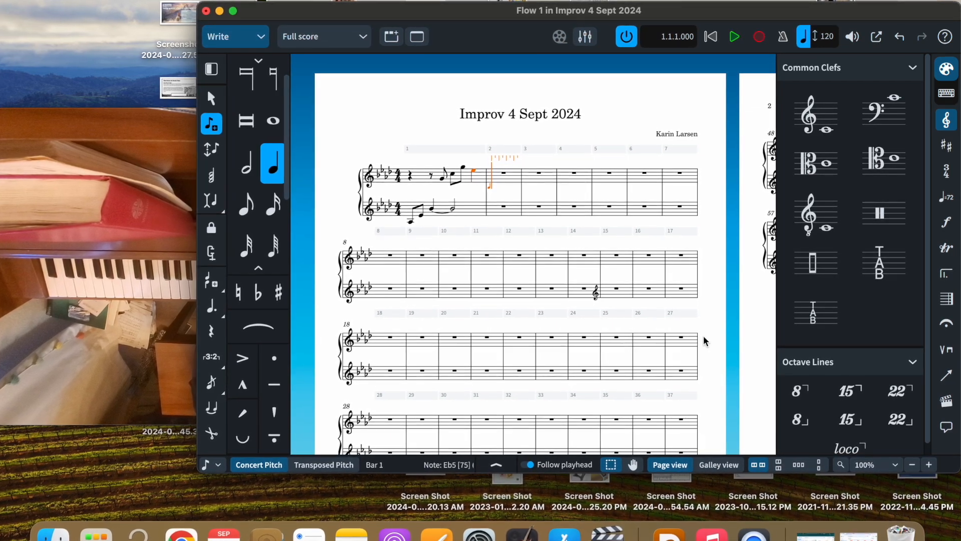
# Try to add a fermata after the notes of bar 1 in the upper staff.
pyautogui.hotkey('shift', 'h')
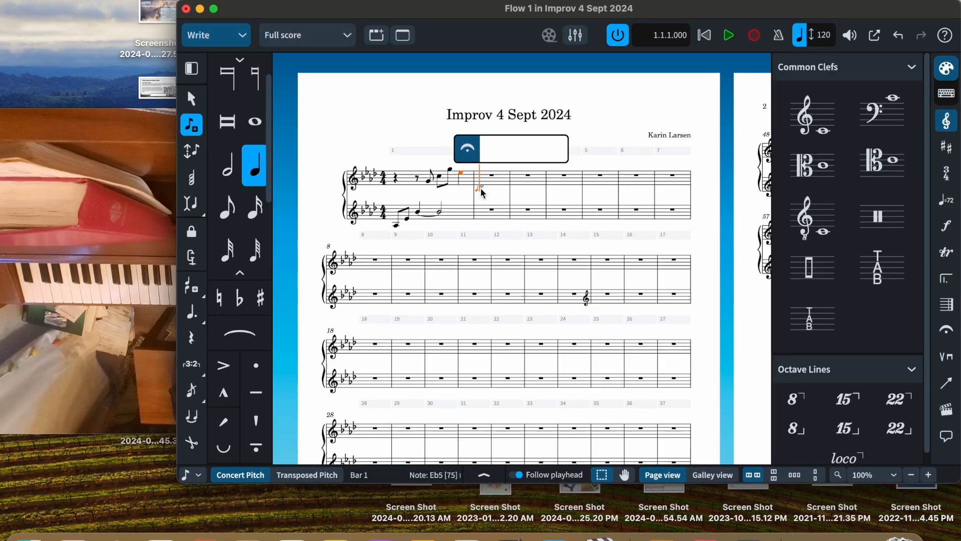
pyautogui.write('a')
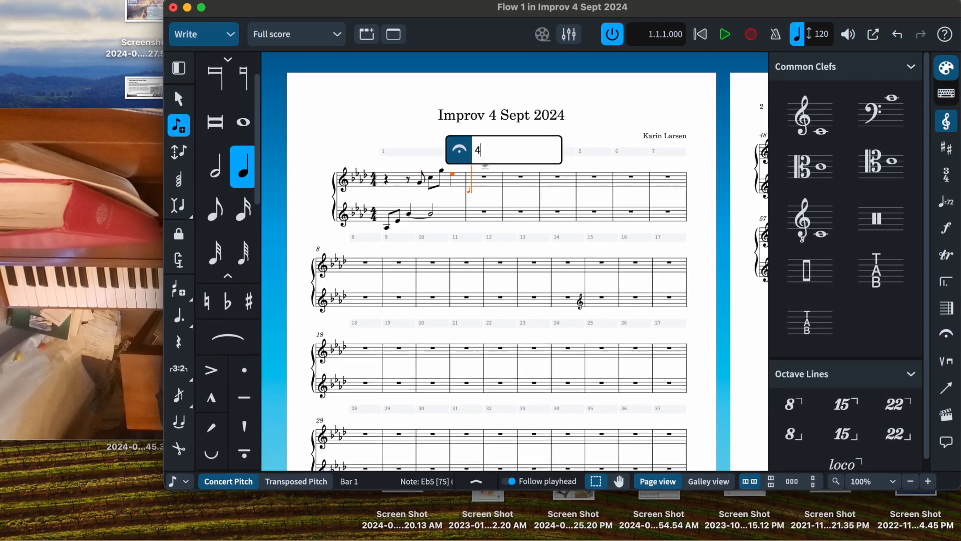
pyautogui.press('Return')
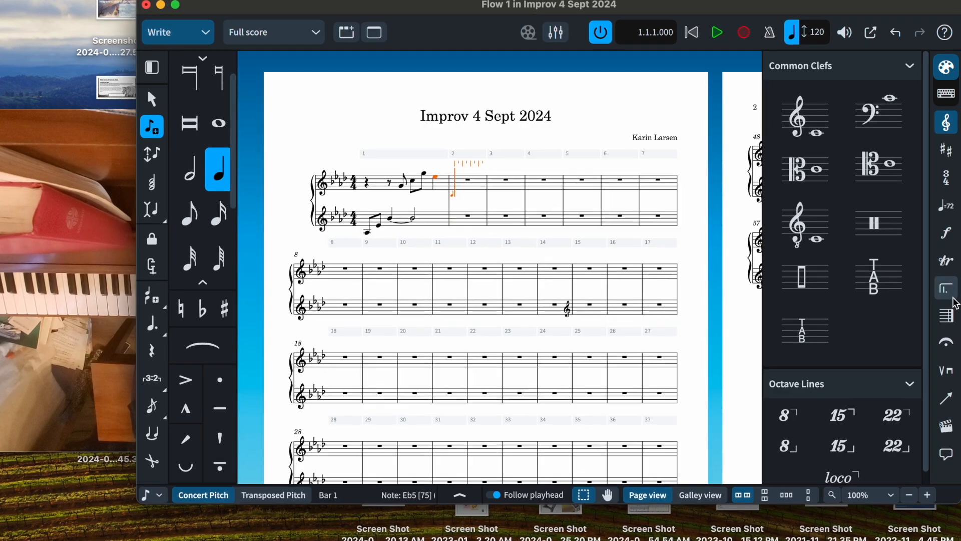
pyautogui.click(948, 346)
pyautogui.click(787, 102)
pyautogui.click(465, 200)
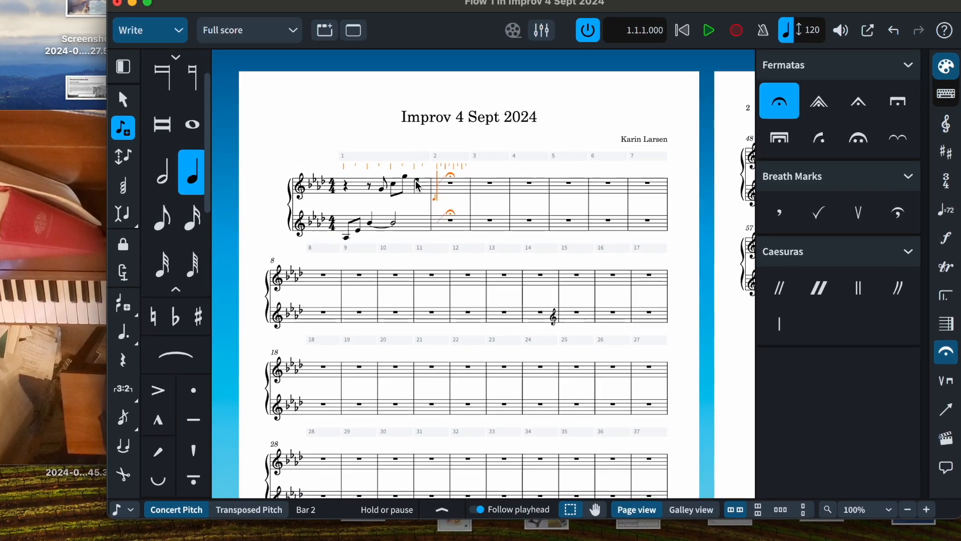
# Try a quarter-note Eb5 under the fermata in bar 2 of the upper staff, and step back through the trial edits.
pyautogui.press('e')
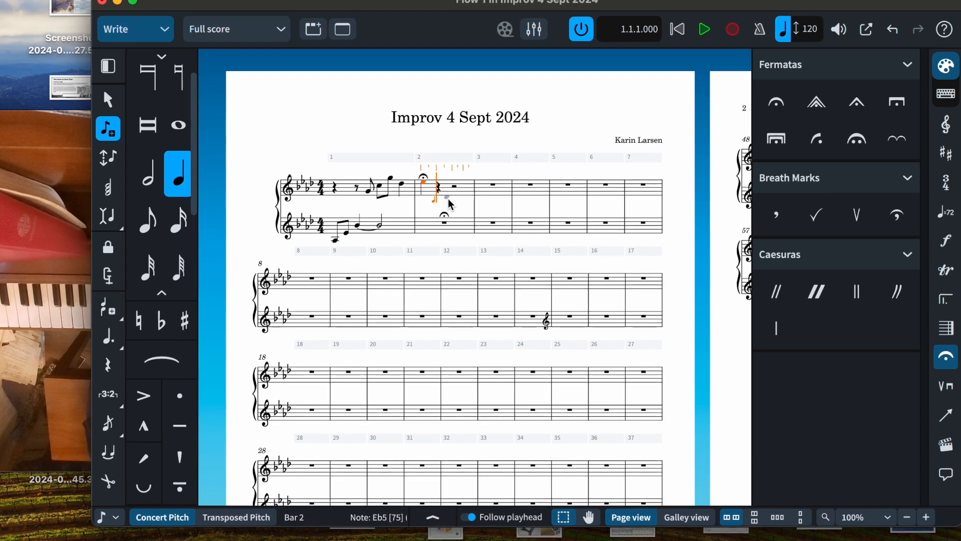
pyautogui.press('super+z')
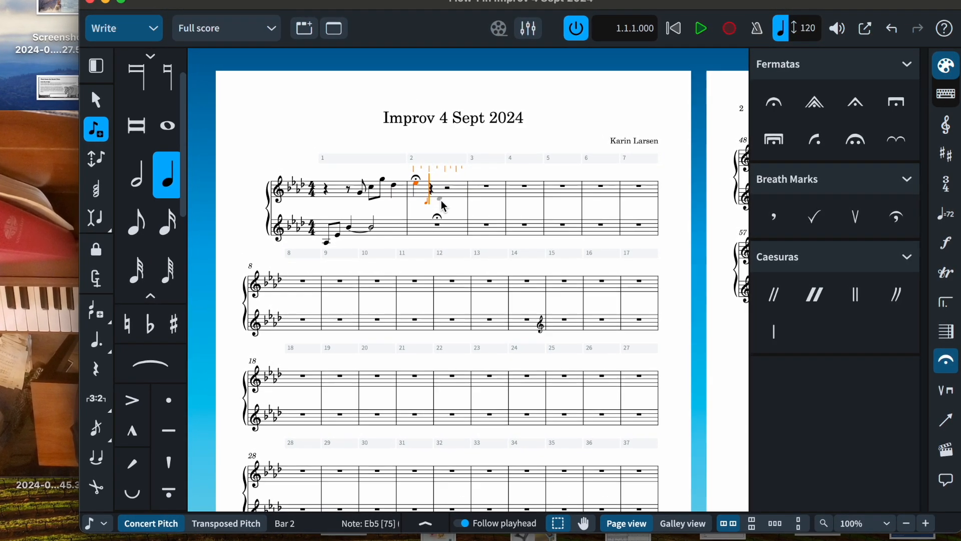
pyautogui.press('BackSpace')
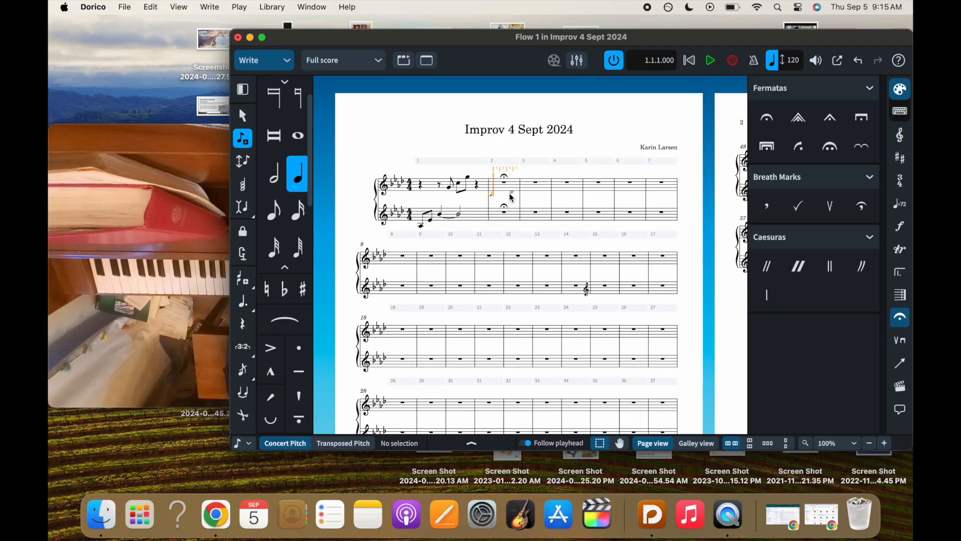
pyautogui.press('super+z')
pyautogui.press('super+z')
pyautogui.press('super+z')
pyautogui.press('super+z')
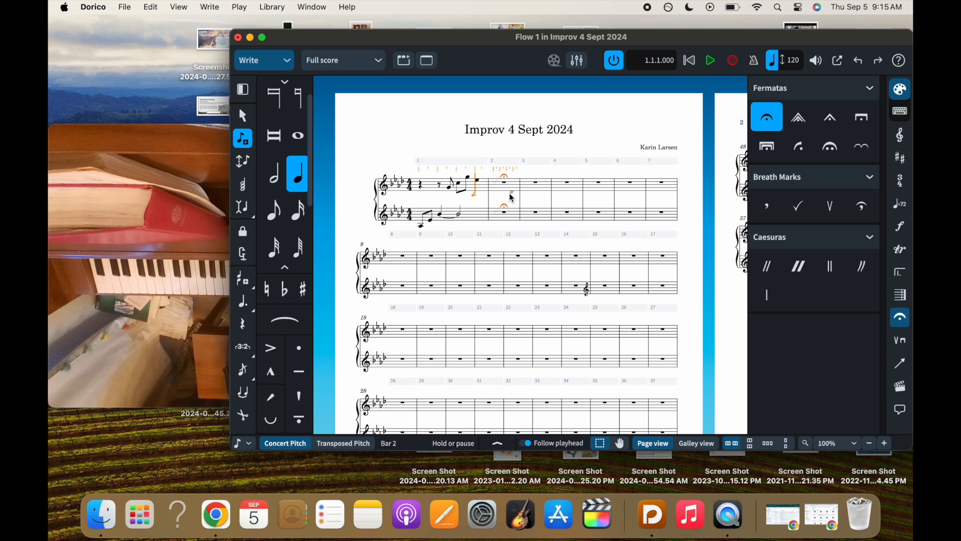
pyautogui.press('super+shift+z')
pyautogui.press('super+shift+z')
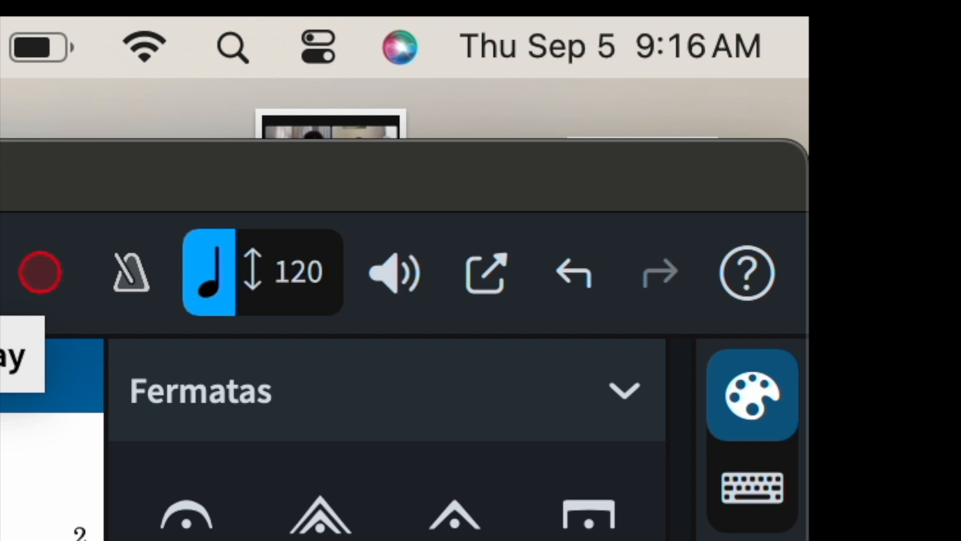
# In bar 2 of the lower staff, raise the second eighth note to Eb4 and add a quarter-note Bb4 tied to a half-note Bb4.
pyautogui.hotkey('ctrl', 'Up')
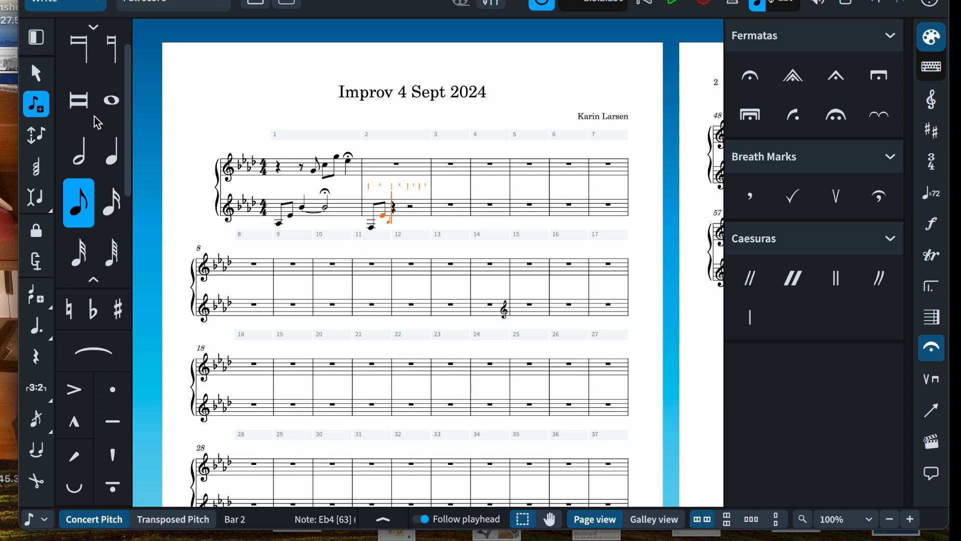
pyautogui.click(119, 149)
pyautogui.press('b')
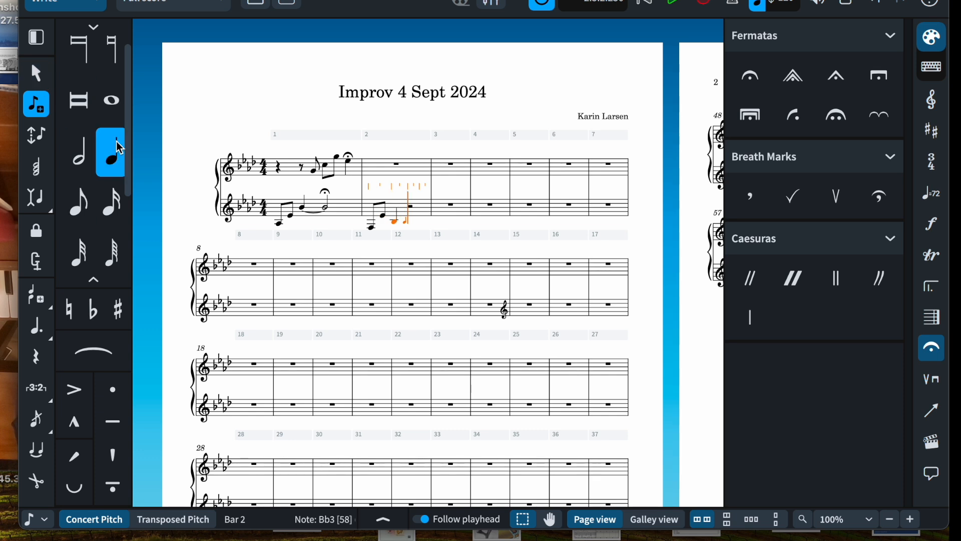
pyautogui.hotkey('ctrl', 'Up')
pyautogui.press('t')
pyautogui.click(83, 153)
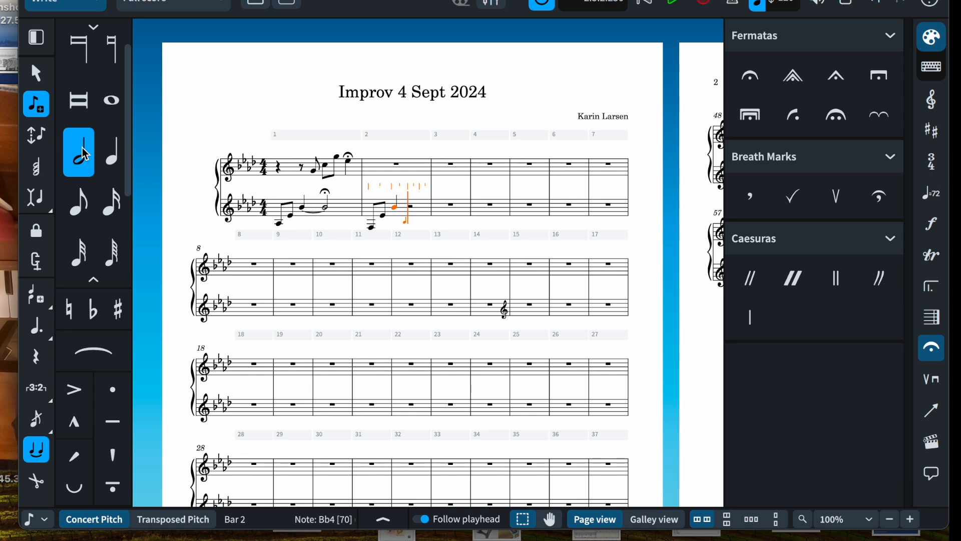
pyautogui.press('b')
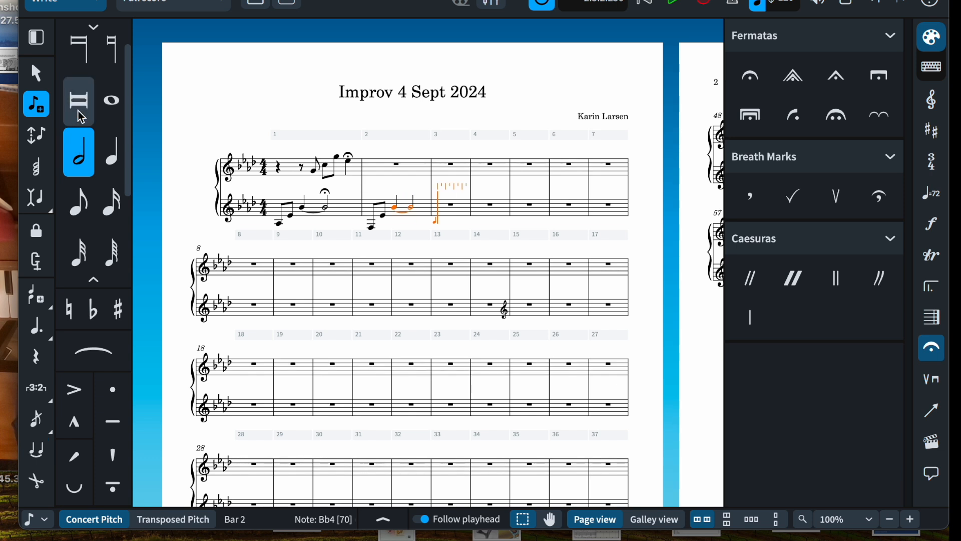
# Copy the upper-staff notes of bar 1 into bar 2 and place a fermata on the first beat of bar 2.
pyautogui.click(79, 202)
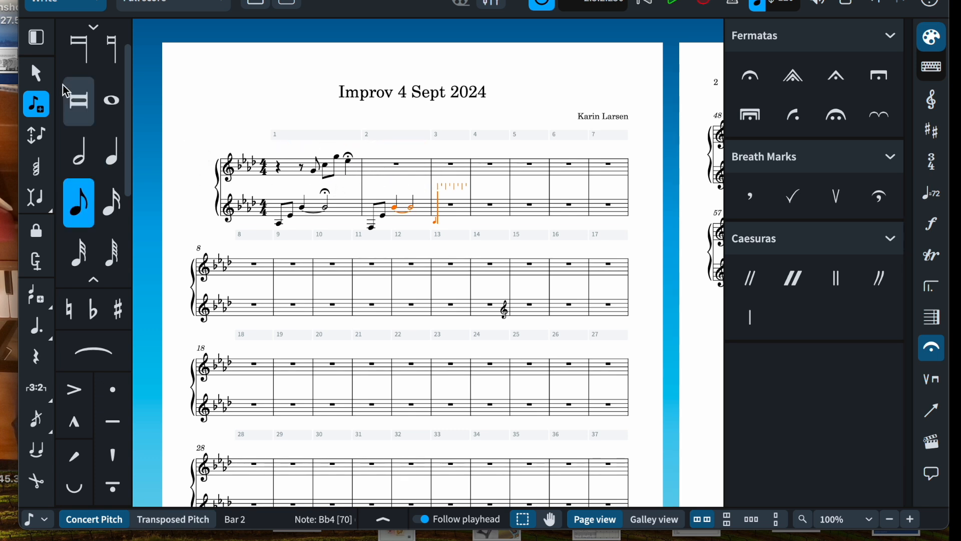
pyautogui.press('Escape')
pyautogui.click(312, 173)
pyautogui.click(307, 171)
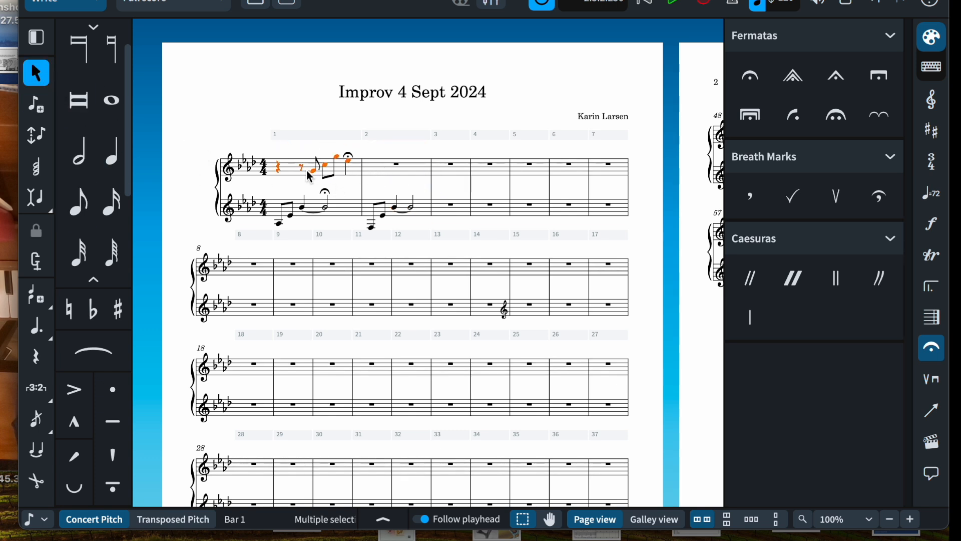
pyautogui.click(387, 170)
pyautogui.hotkey('ctrl', 'v')
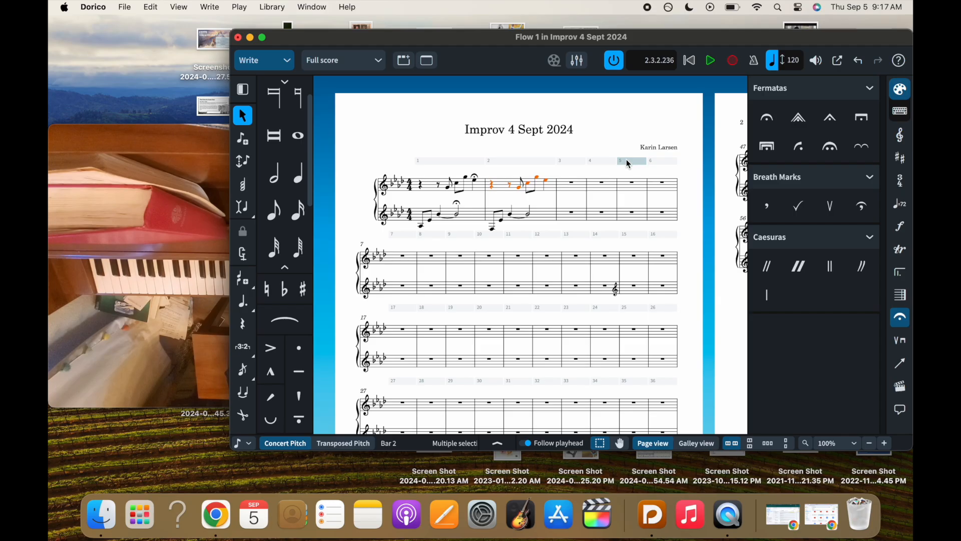
pyautogui.click(766, 121)
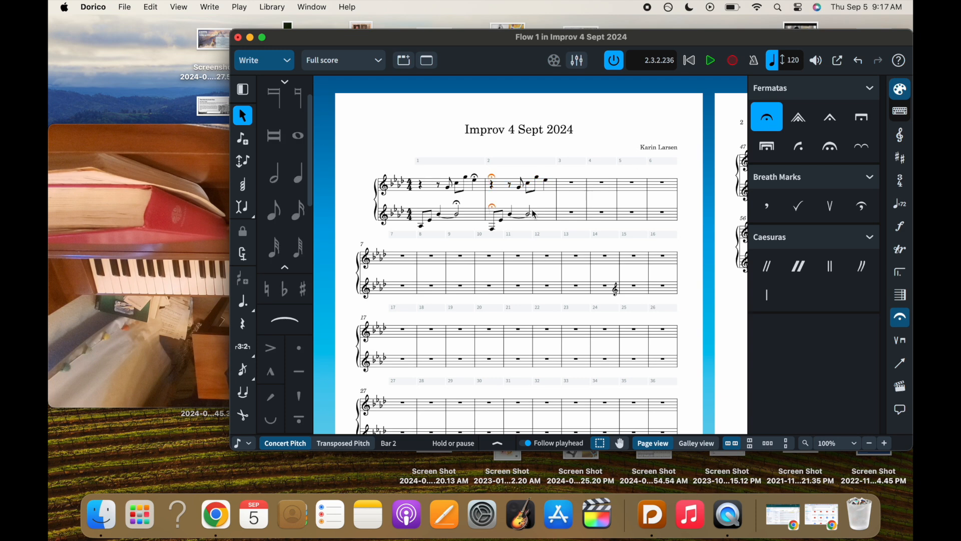
# Undo the fermata on the first beat of bar 2 and place one on the bar's last quarter note.
pyautogui.press('super+equal')
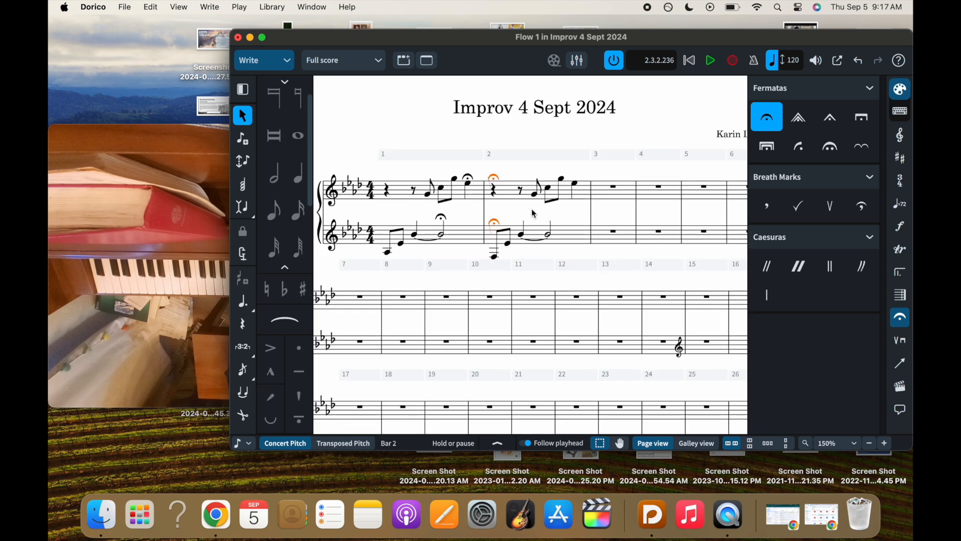
pyautogui.press('super+z')
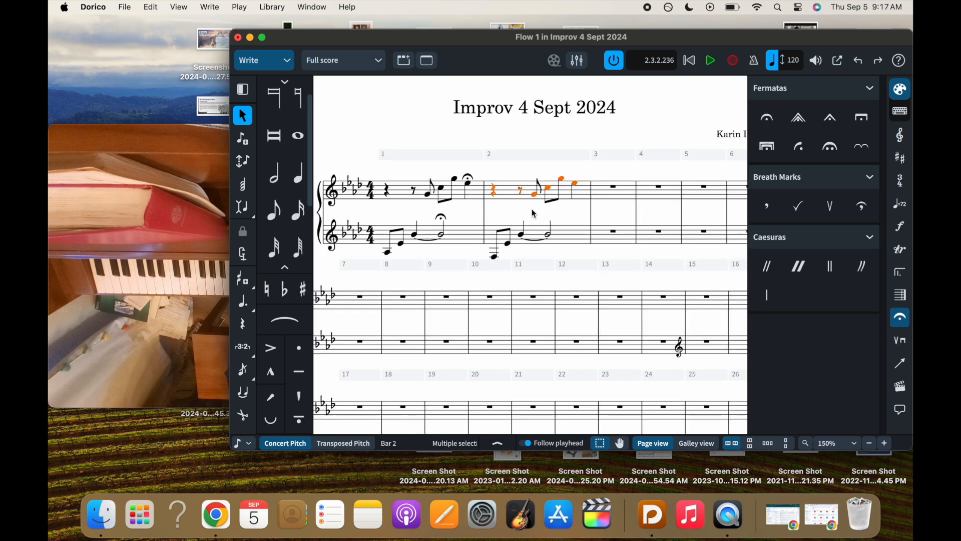
pyautogui.click(610, 208)
pyautogui.click(604, 195)
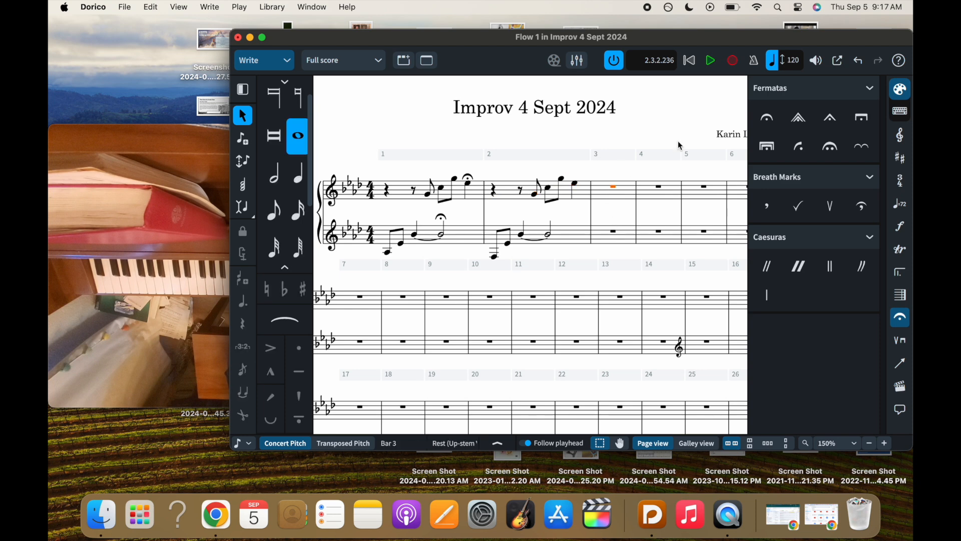
pyautogui.click(772, 120)
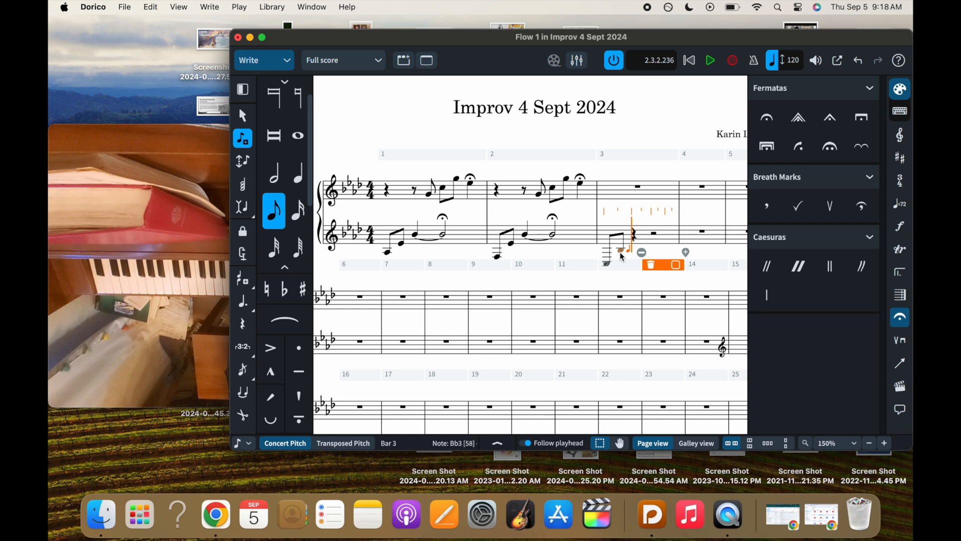
# In bar 3 of the lower staff, enter two eighth notes ending on Bb3 and a quarter-note Bb4 tied to a half-note Bb4.
pyautogui.click(621, 252)
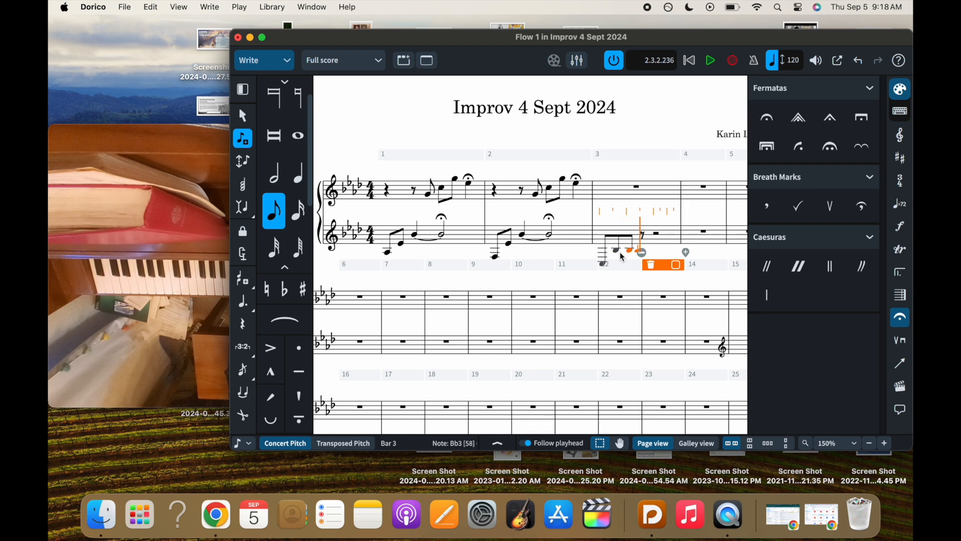
pyautogui.press('super+z')
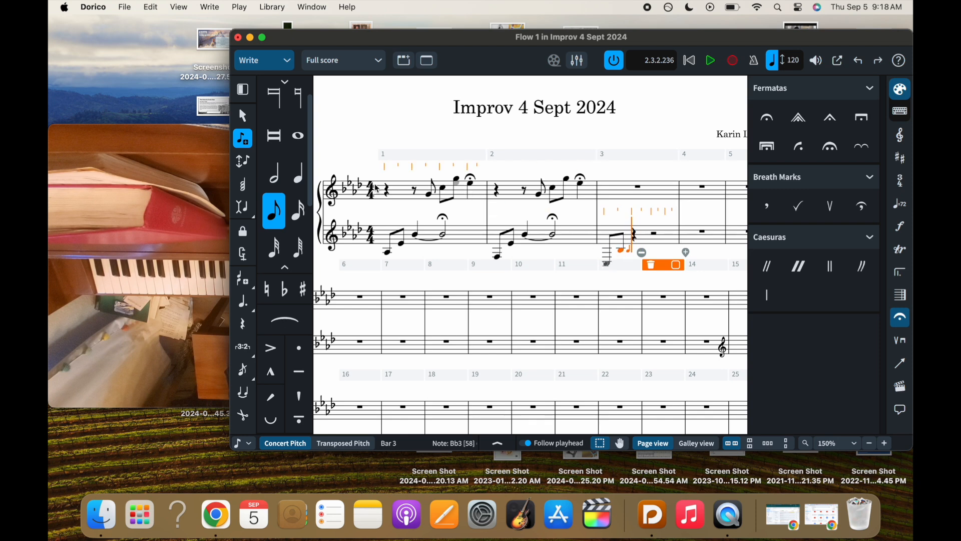
pyautogui.click(299, 177)
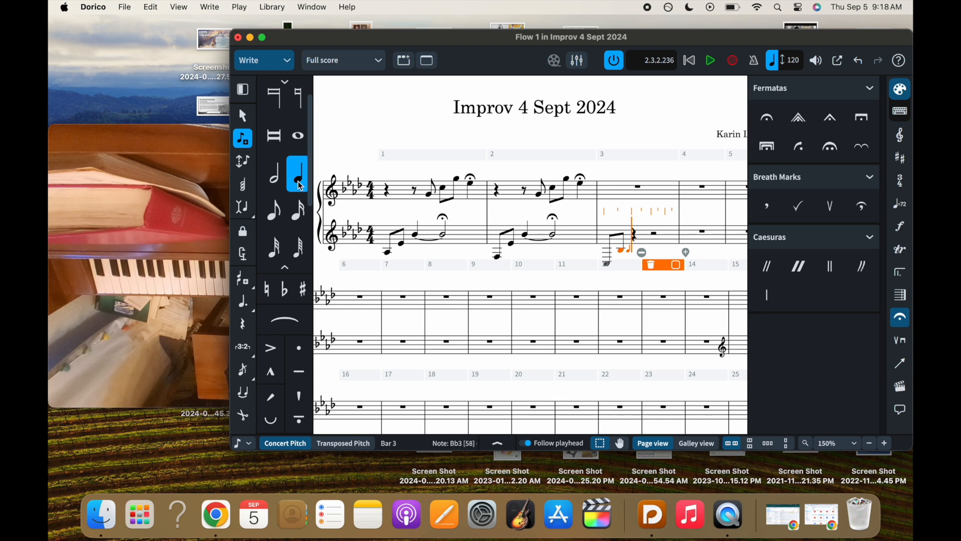
pyautogui.press('b')
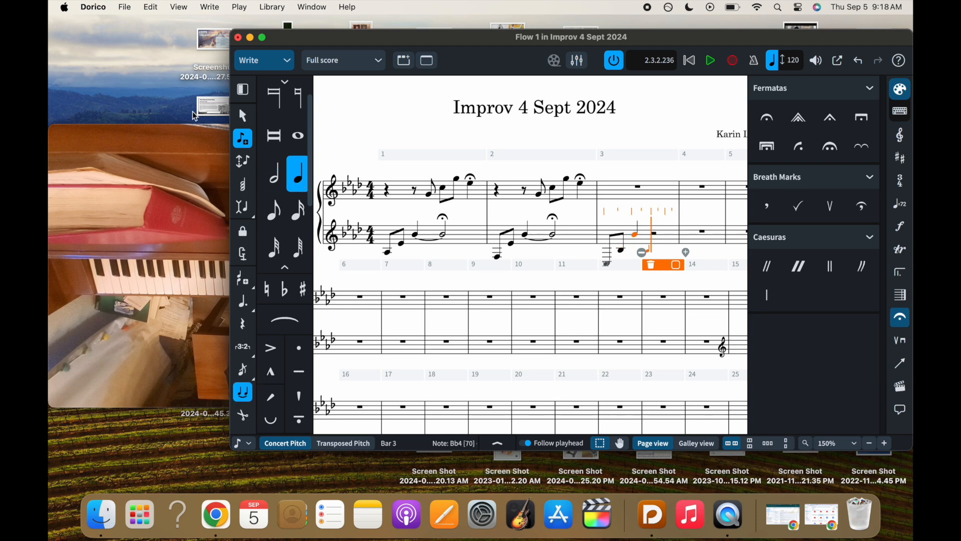
pyautogui.click(278, 172)
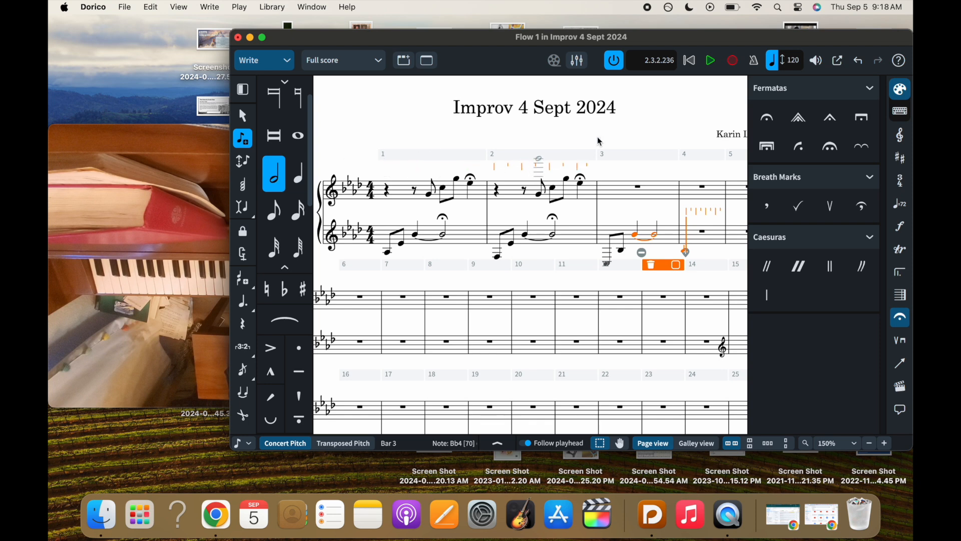
pyautogui.click(243, 116)
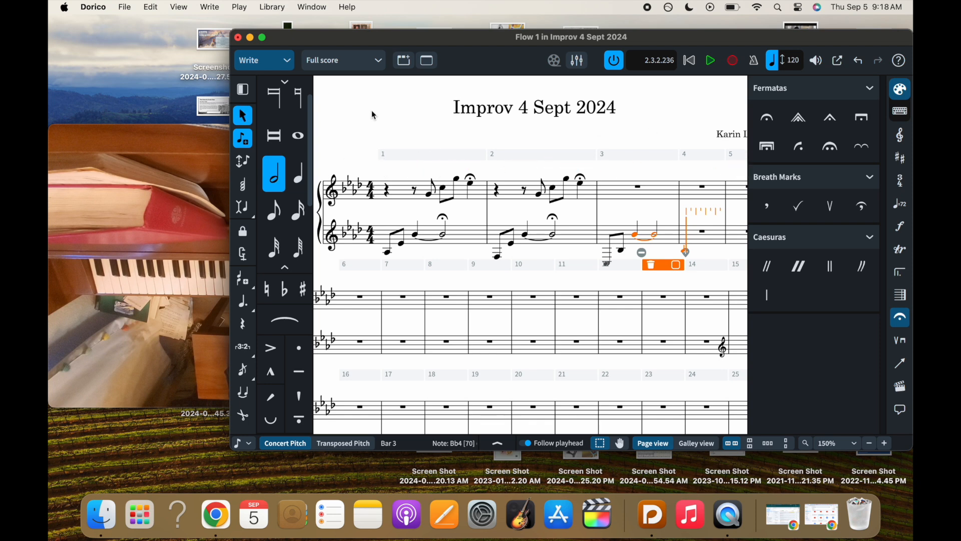
pyautogui.click(645, 177)
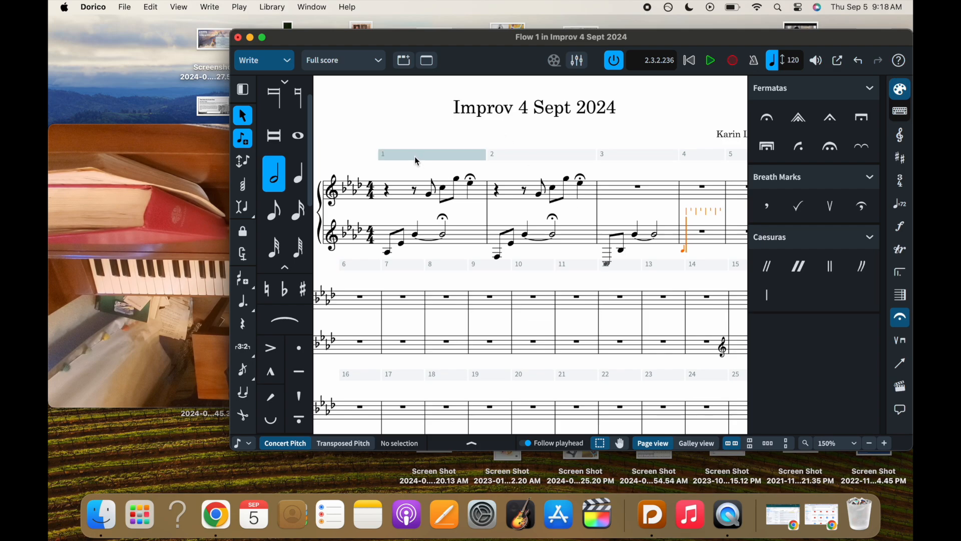
# Switch to the piano recording in QuickTime Player, replay the passage from 00:37 to check the notes, and return to the Dorico score.
pyautogui.click(216, 176)
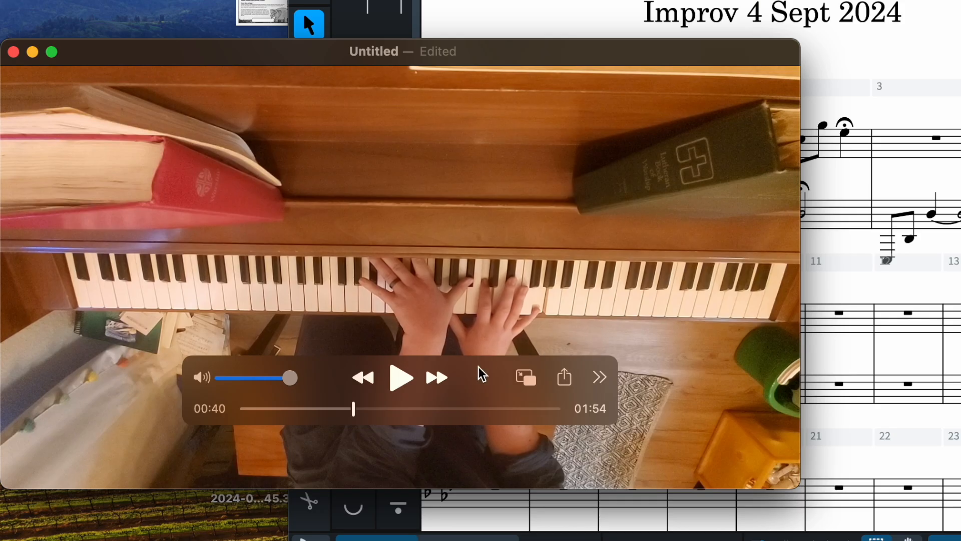
pyautogui.click(348, 413)
pyautogui.click(346, 412)
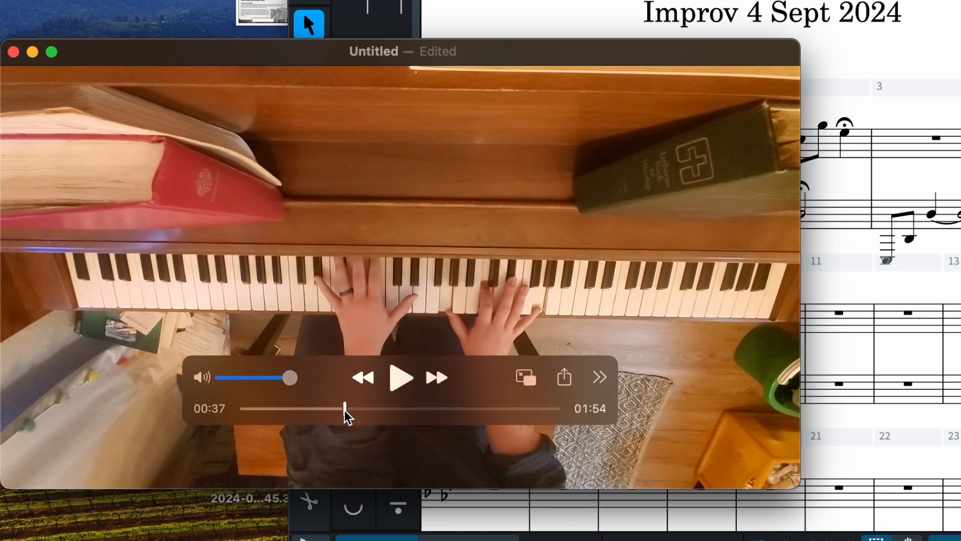
pyautogui.click(390, 386)
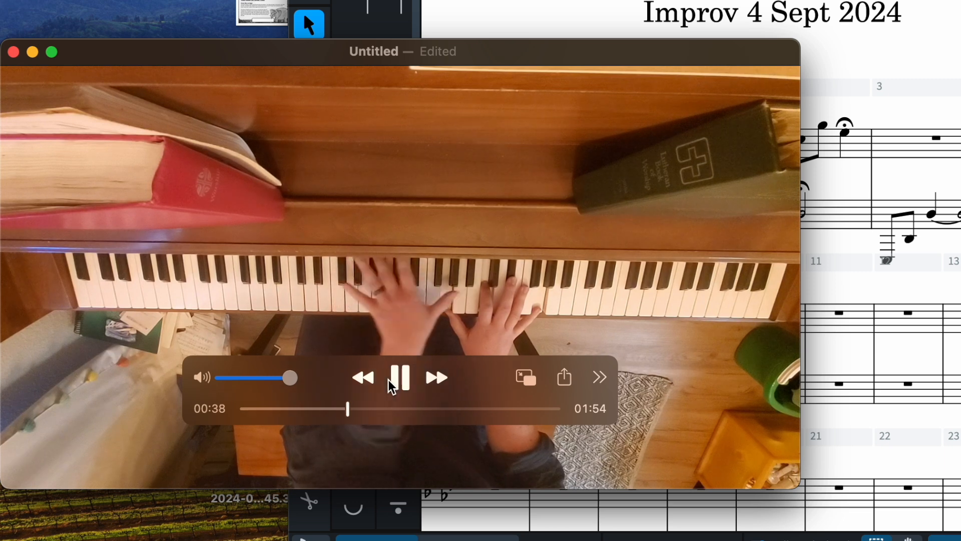
pyautogui.click(390, 382)
pyautogui.click(955, 55)
pyautogui.click(308, 25)
pyautogui.click(782, 145)
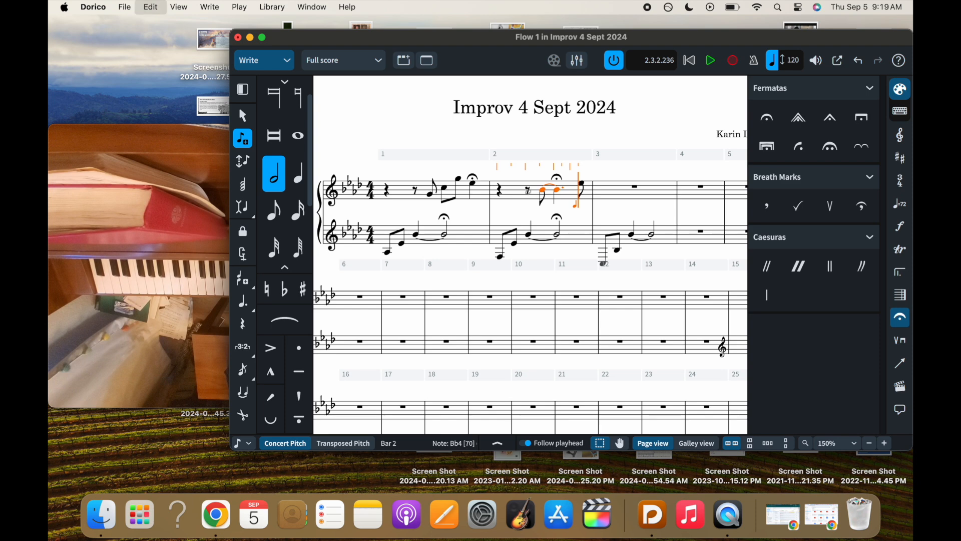
pyautogui.press('super+z')
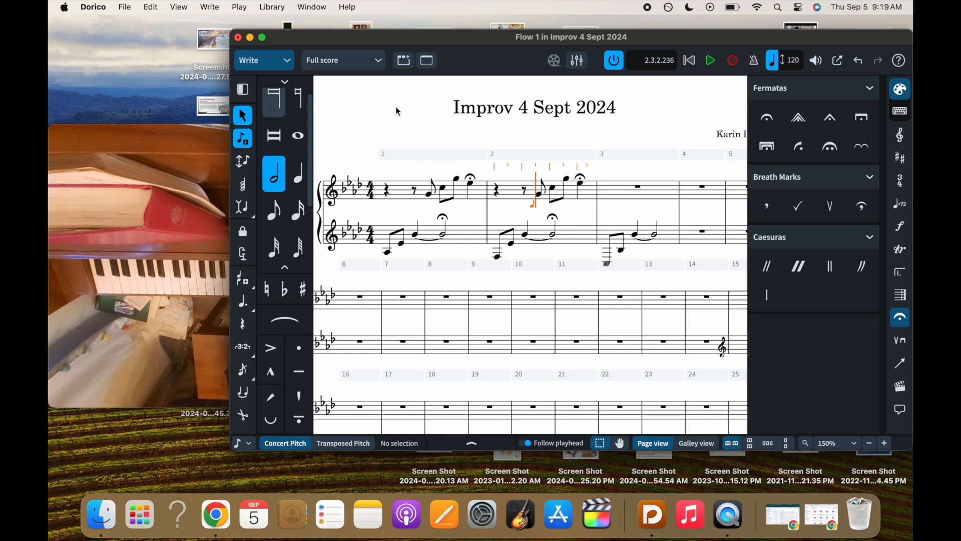
# Copy the upper-staff notes of bar 2 into bar 3 and place a fermata on bar 3's last quarter note, Eb5.
pyautogui.click(522, 193)
pyautogui.doubleClick(514, 190)
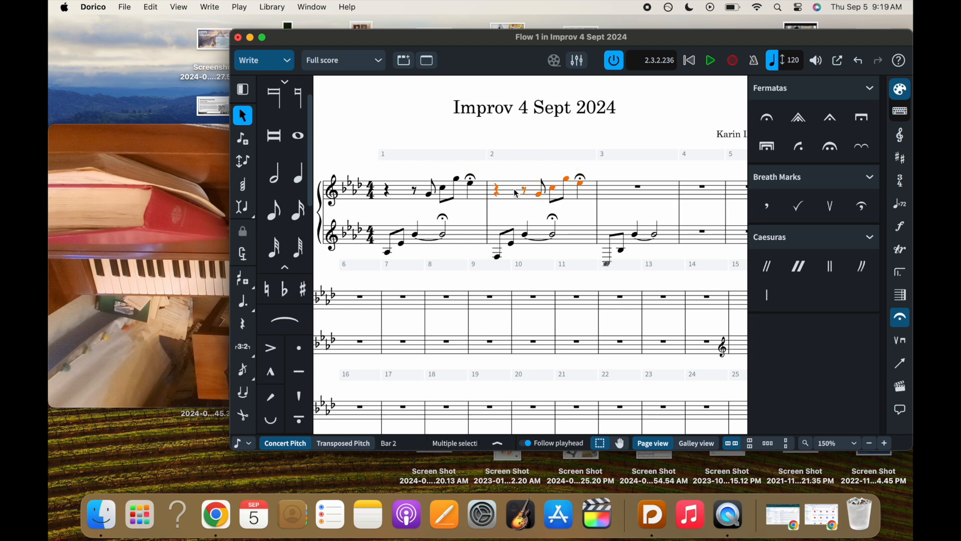
pyautogui.doubleClick(514, 191)
pyautogui.click(516, 194)
pyautogui.click(639, 196)
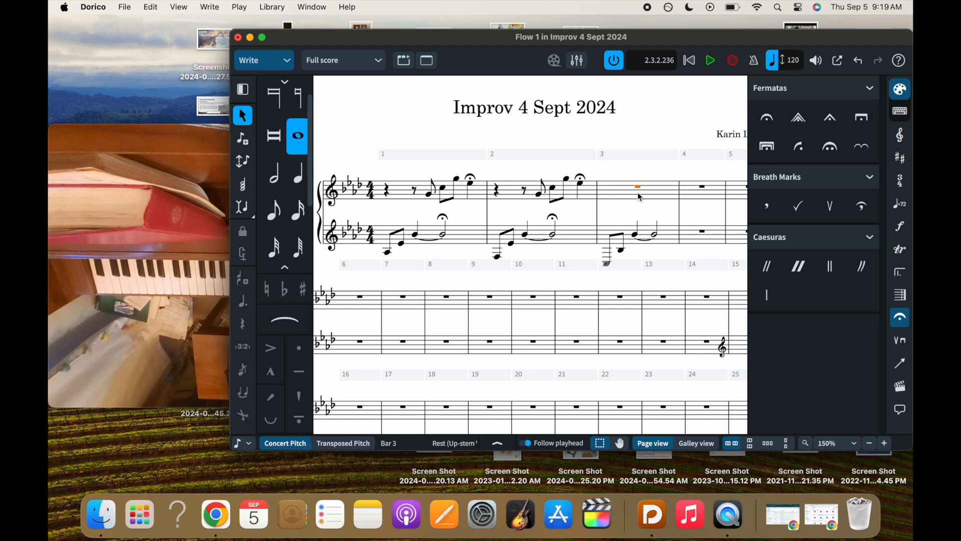
pyautogui.press('super+v')
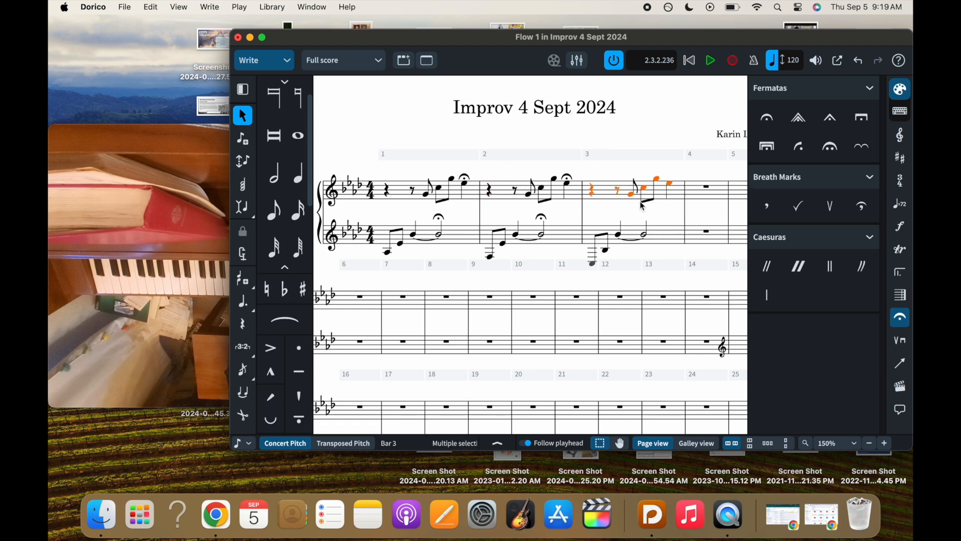
pyautogui.click(672, 186)
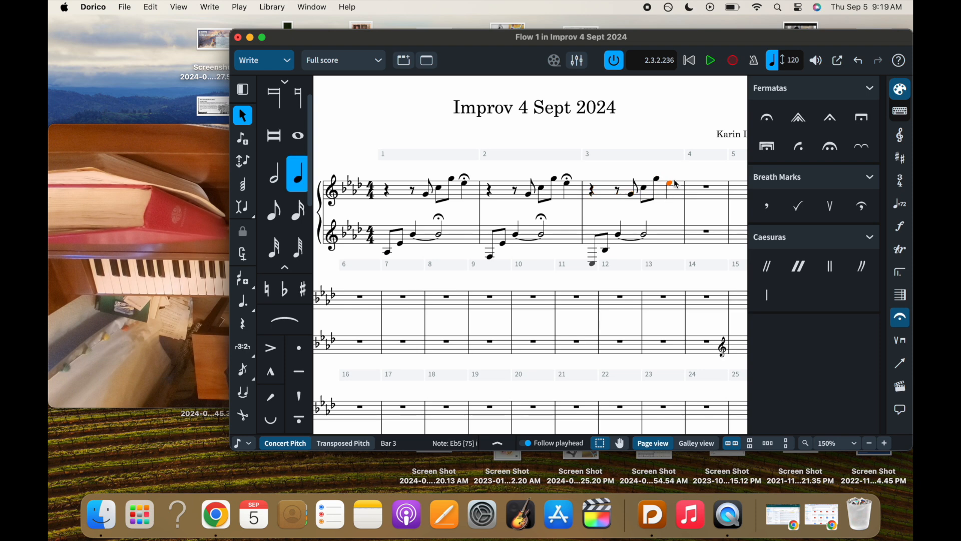
pyautogui.click(767, 118)
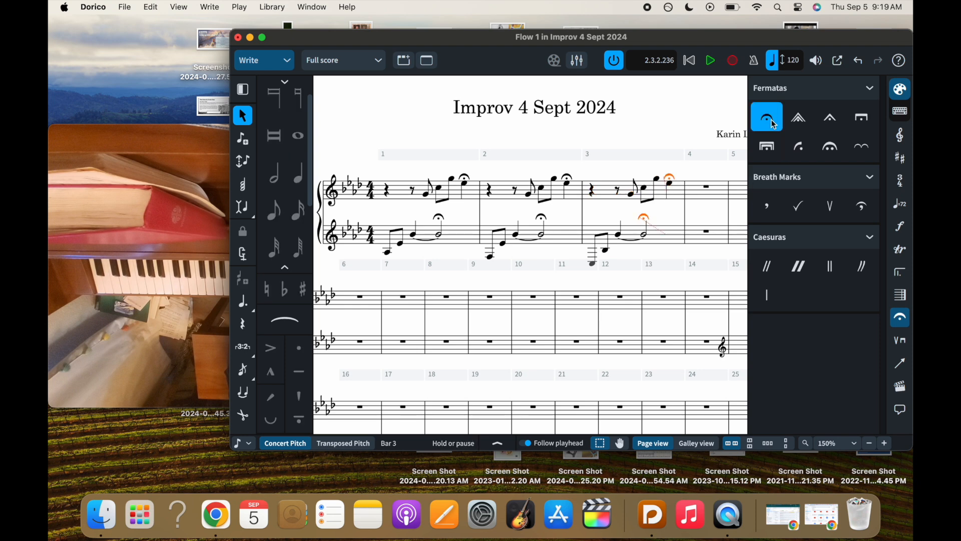
# Switch to the piano recording in QuickTime Player, play on from 00:40 to 00:46, and return to the Dorico score.
pyautogui.click(176, 199)
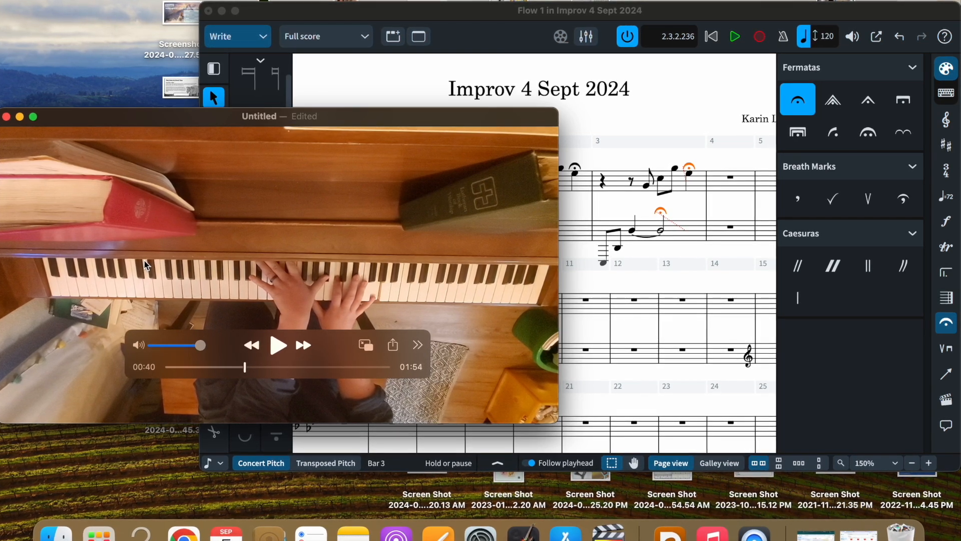
pyautogui.click(275, 346)
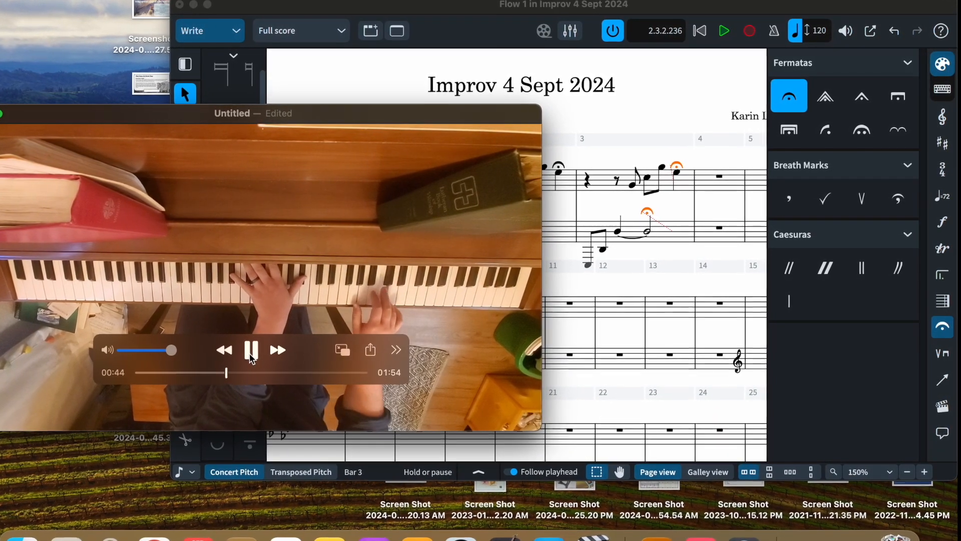
pyautogui.click(249, 352)
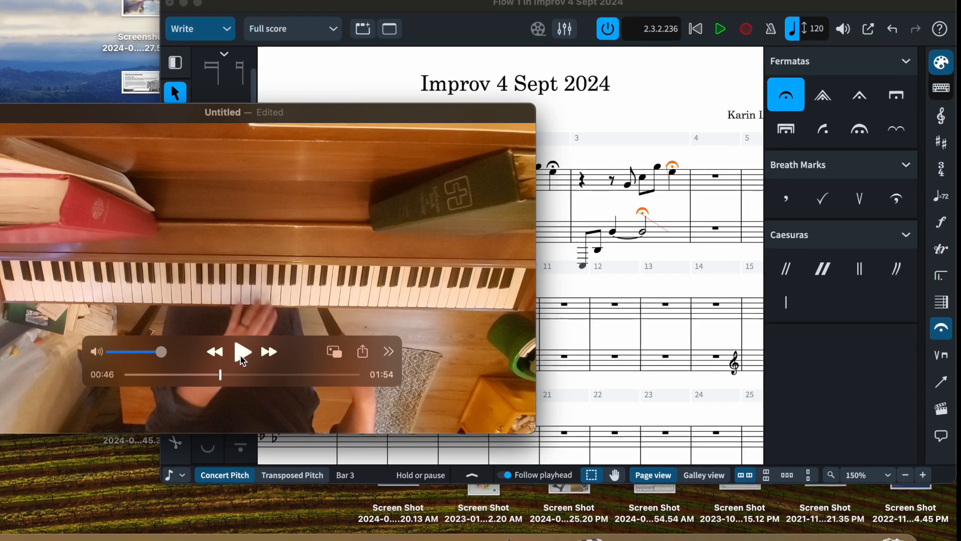
pyautogui.click(595, 120)
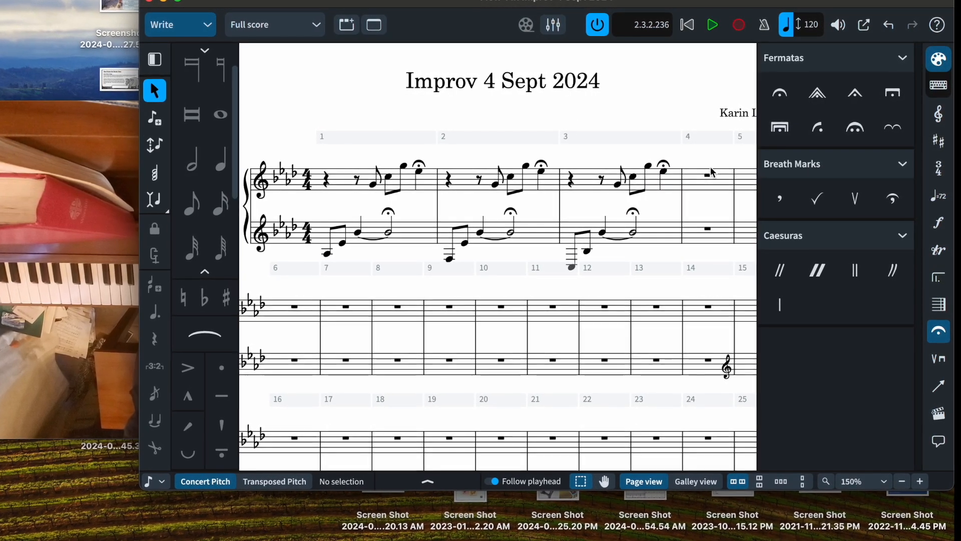
# Change the time signature at bar 1 to 3/4.
pyautogui.click(938, 167)
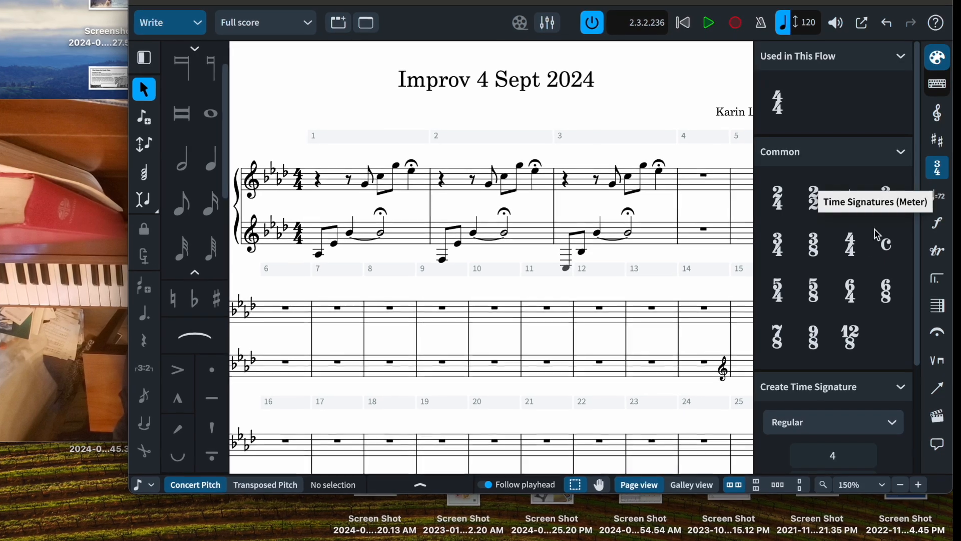
pyautogui.scroll(-5, 815, 350)
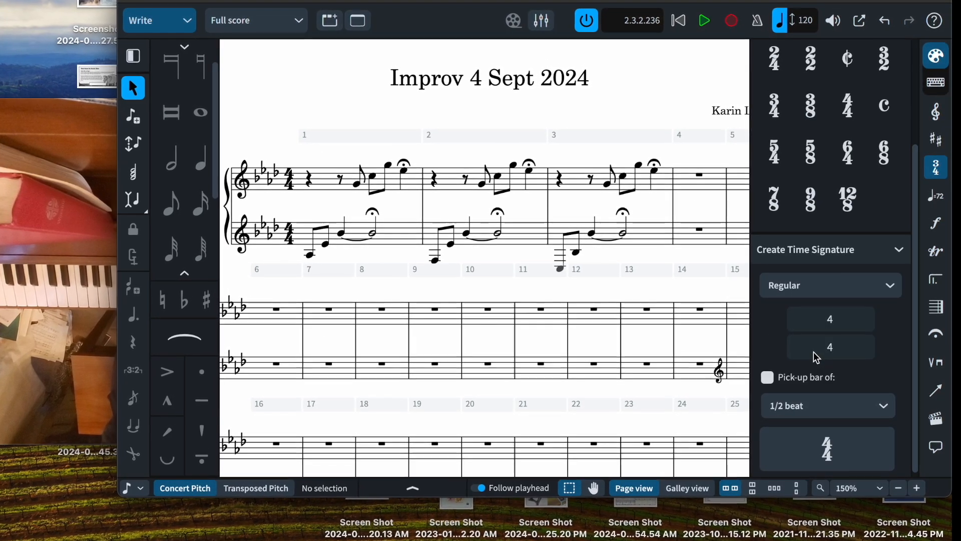
pyautogui.scroll(5, 813, 352)
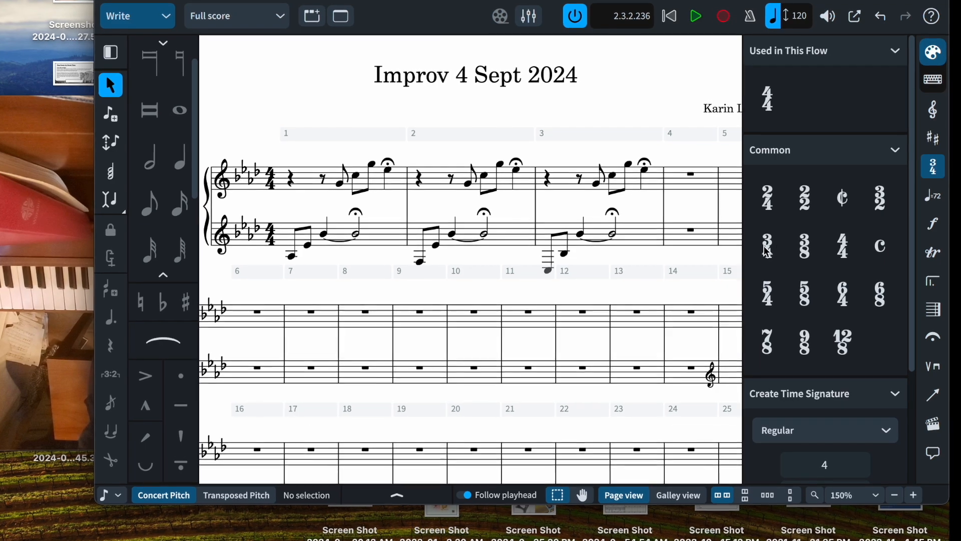
pyautogui.click(762, 246)
pyautogui.doubleClick(268, 184)
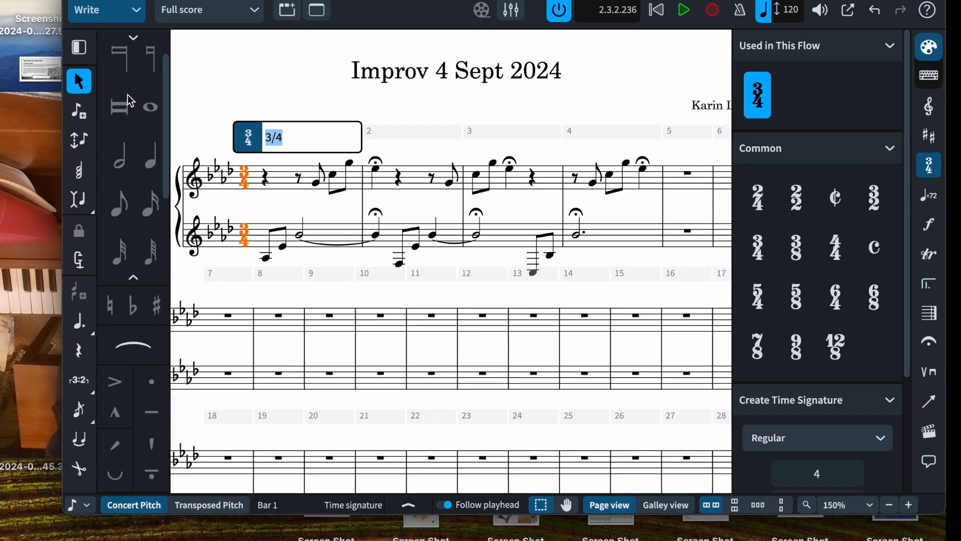
# Delete all notes and fermatas from bar 2 onward, and the Bb4 in the lower staff of bar 1.
pyautogui.click(505, 188)
pyautogui.click(490, 183)
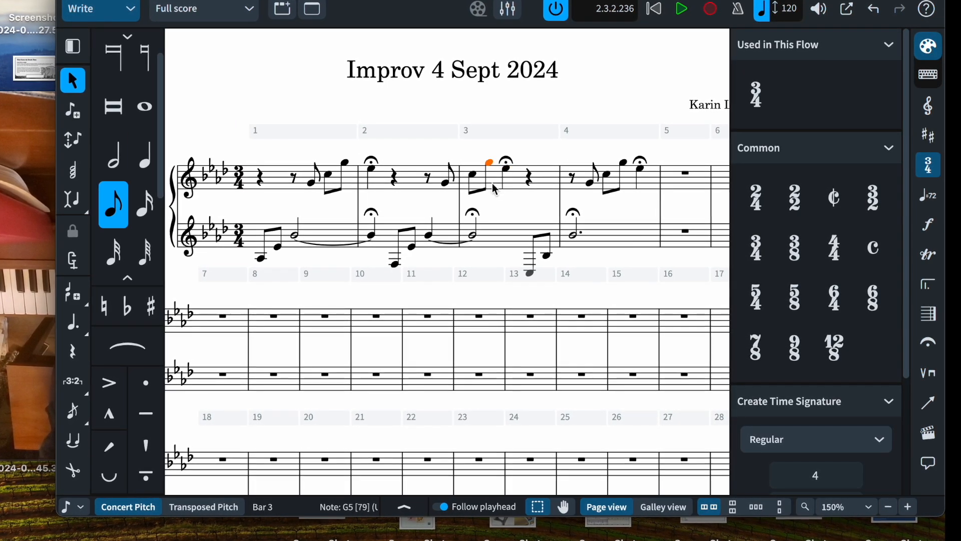
pyautogui.keyDown('shift'); pyautogui.click(645, 236); pyautogui.keyUp('shift')
pyautogui.press('Delete')
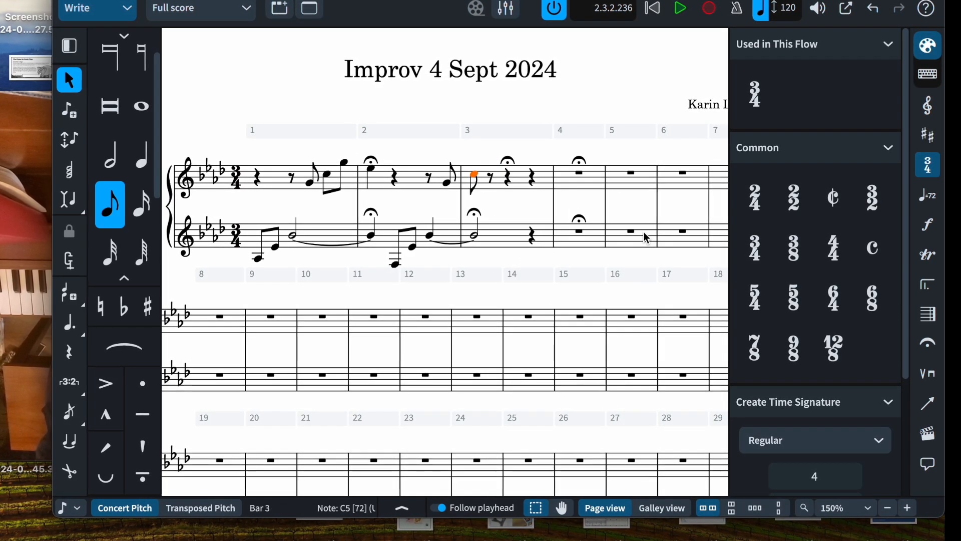
pyautogui.press('Delete')
pyautogui.press('Delete')
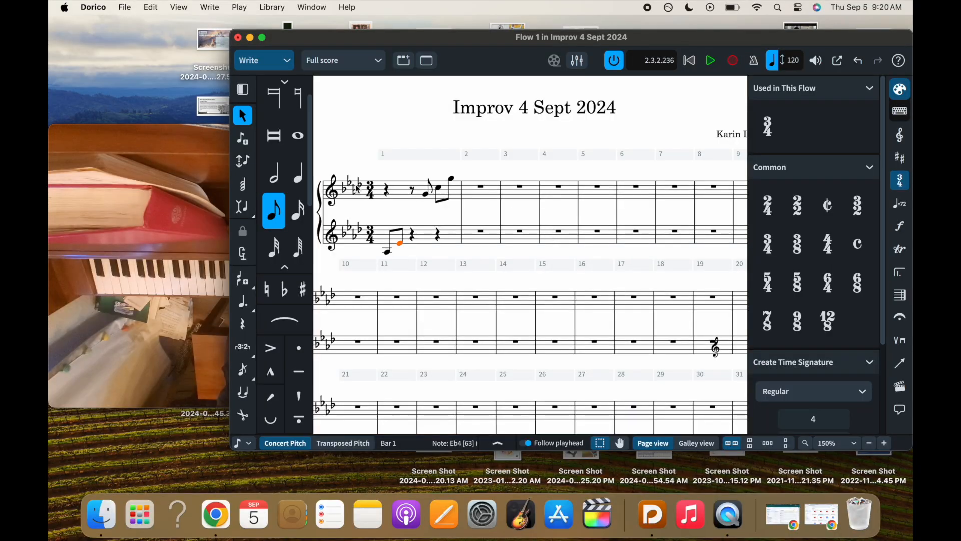
# Enter a half note Bb4 on beat 2 of bar 1's lower staff, tied to a dotted half note Bb4 in bar 2.
pyautogui.click(279, 187)
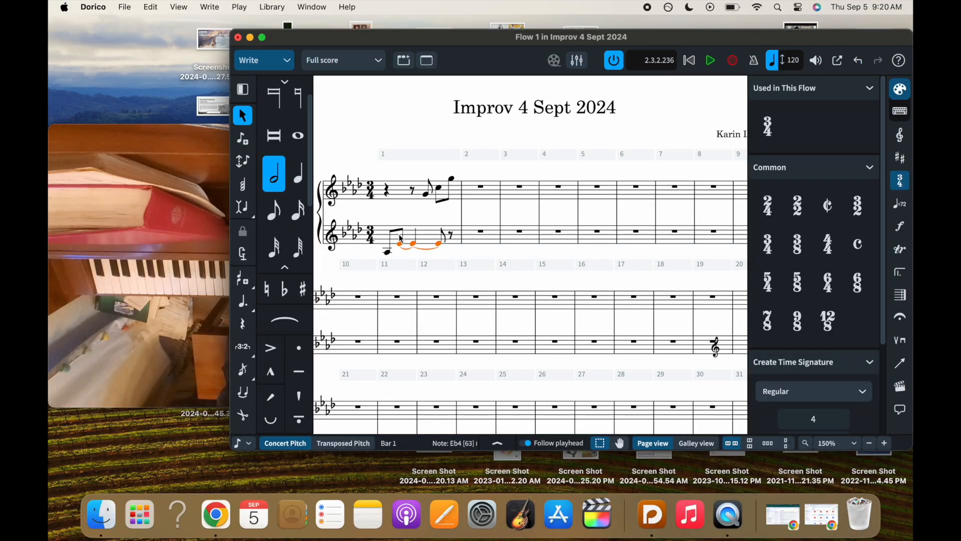
pyautogui.press('Delete')
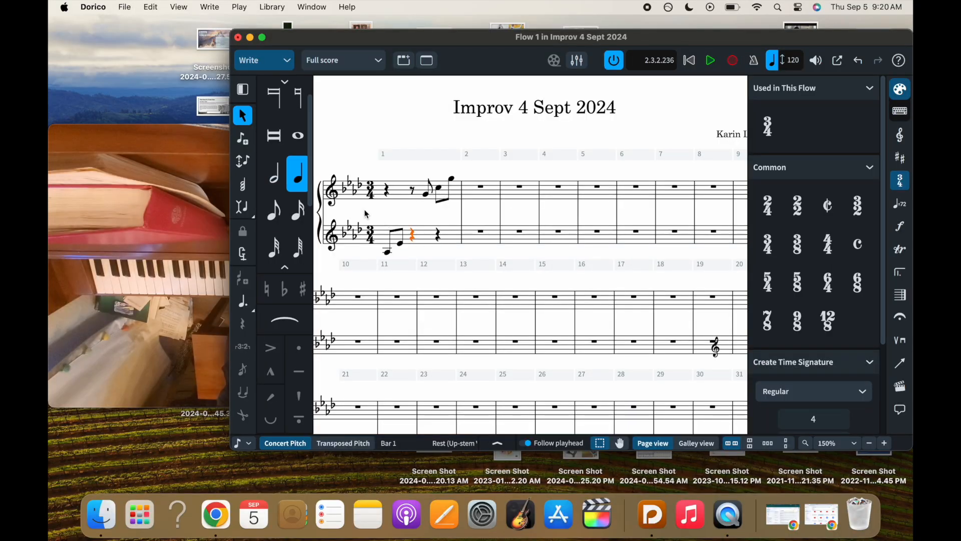
pyautogui.hotkey('shift', 'Right')
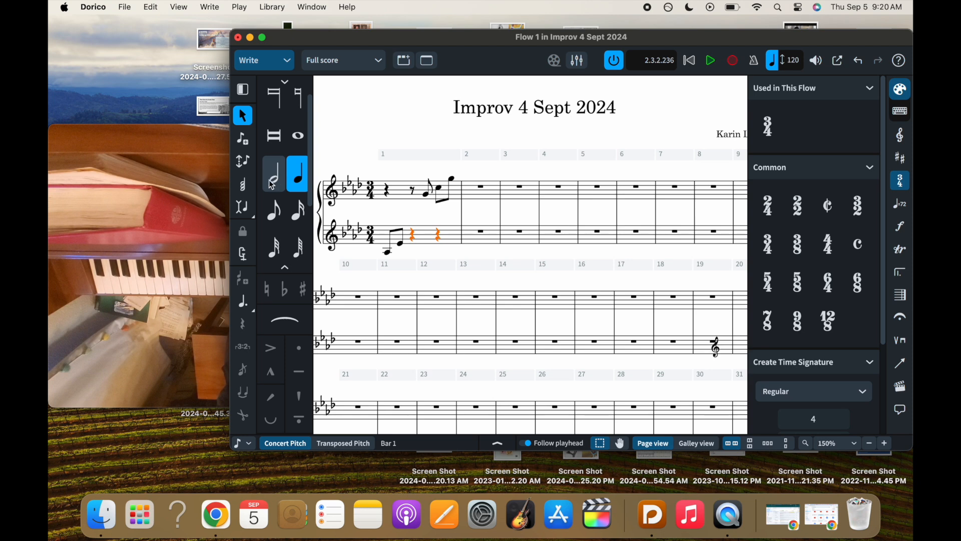
pyautogui.hotkey('shift', 'n')
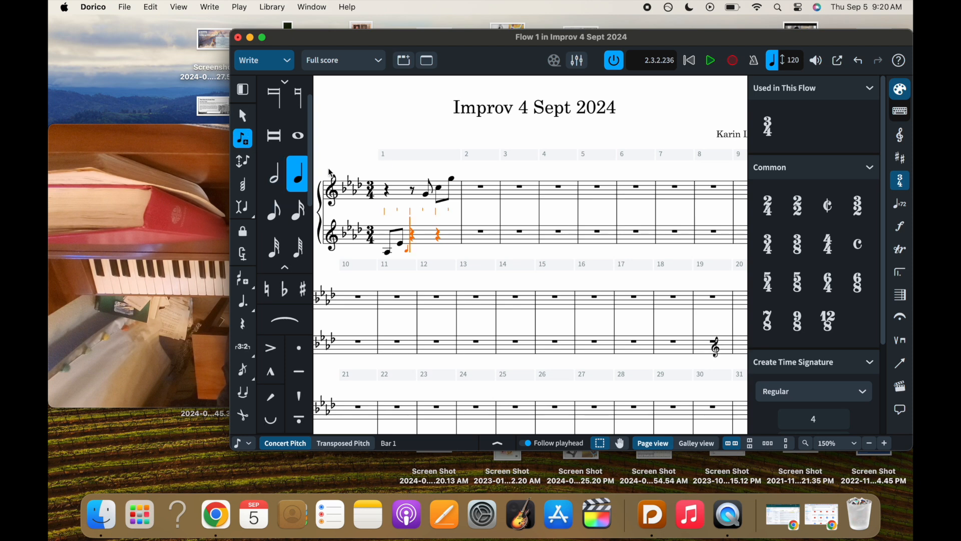
pyautogui.press('7')
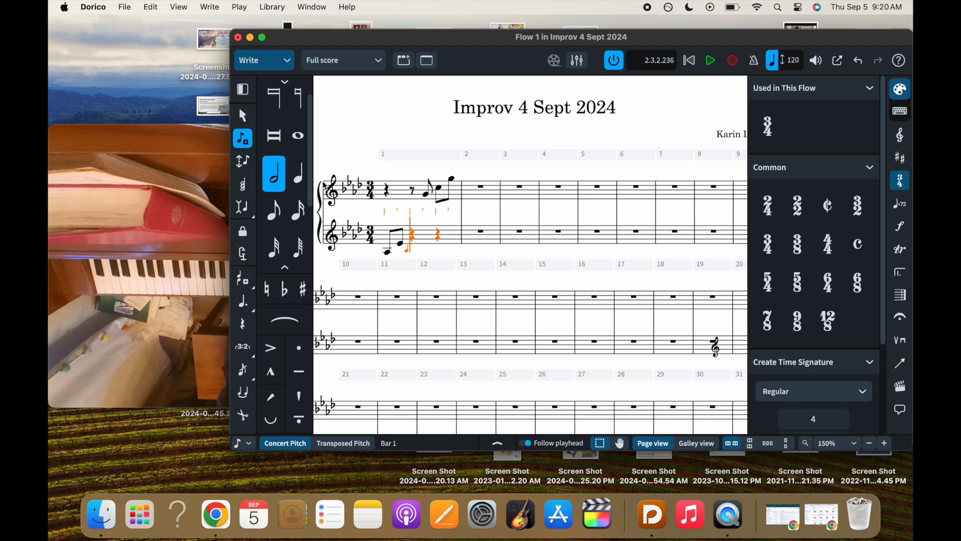
pyautogui.press('b')
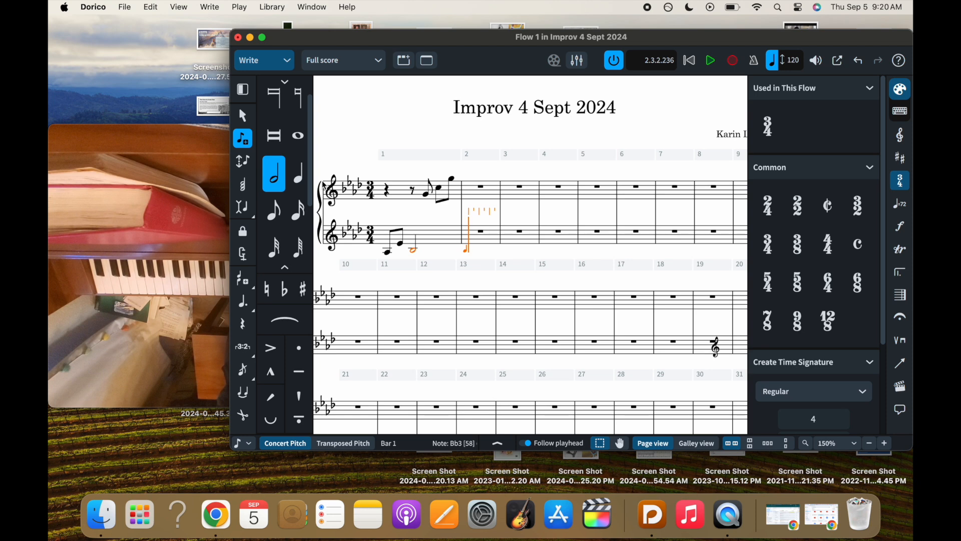
pyautogui.press('t')
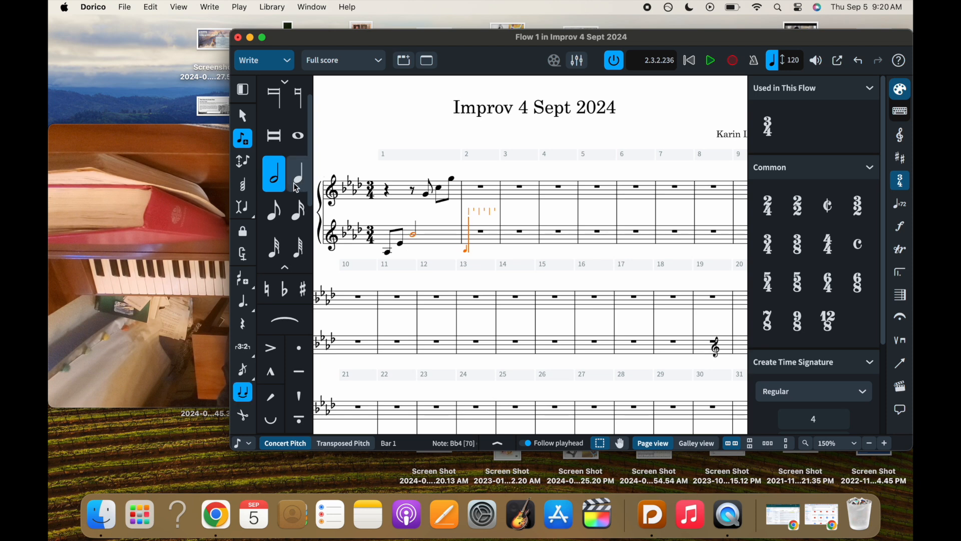
pyautogui.click(244, 303)
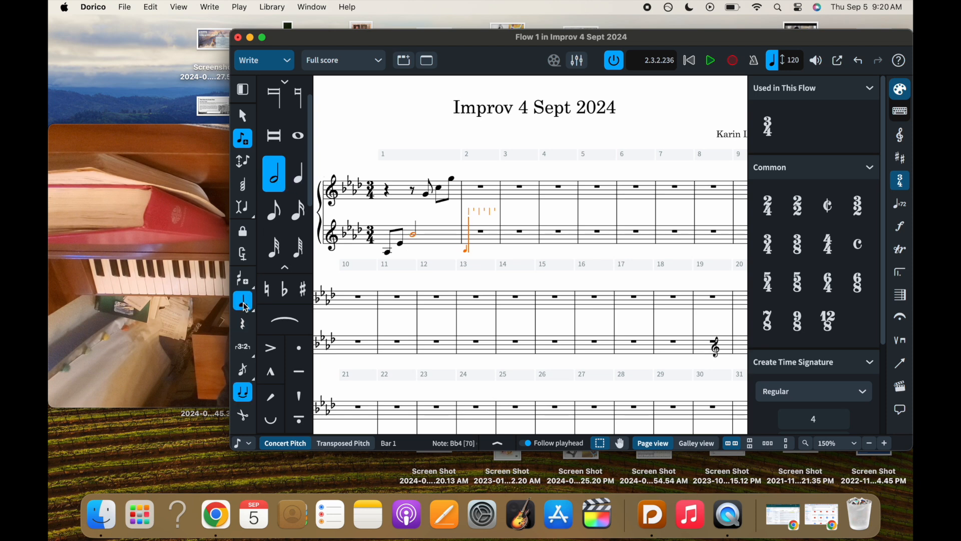
pyautogui.press('b')
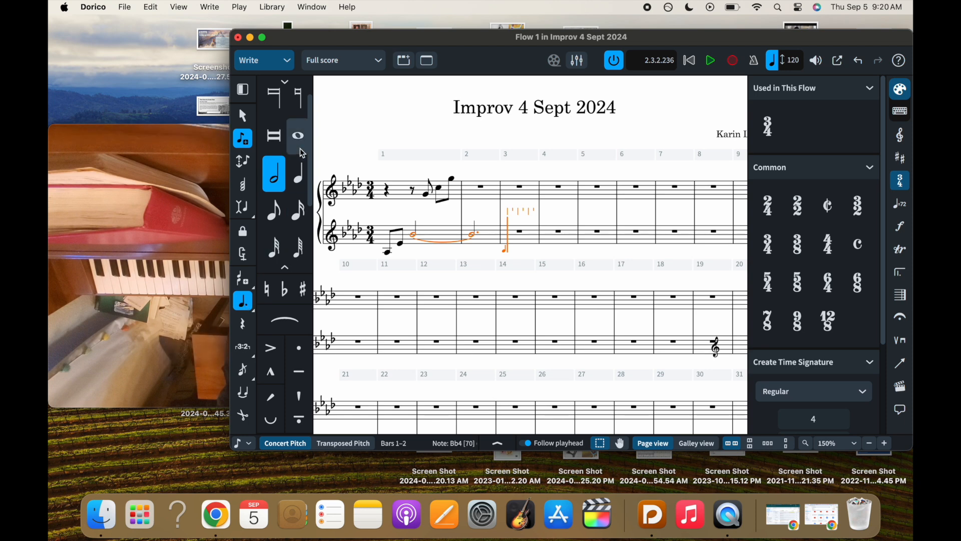
# Enter a dotted half note Eb5 in the upper staff of bar 2.
pyautogui.press('Up')
pyautogui.press('Left')
pyautogui.press('Left')
pyautogui.press('Left')
pyautogui.press('Left')
pyautogui.press('Left')
pyautogui.press('Left')
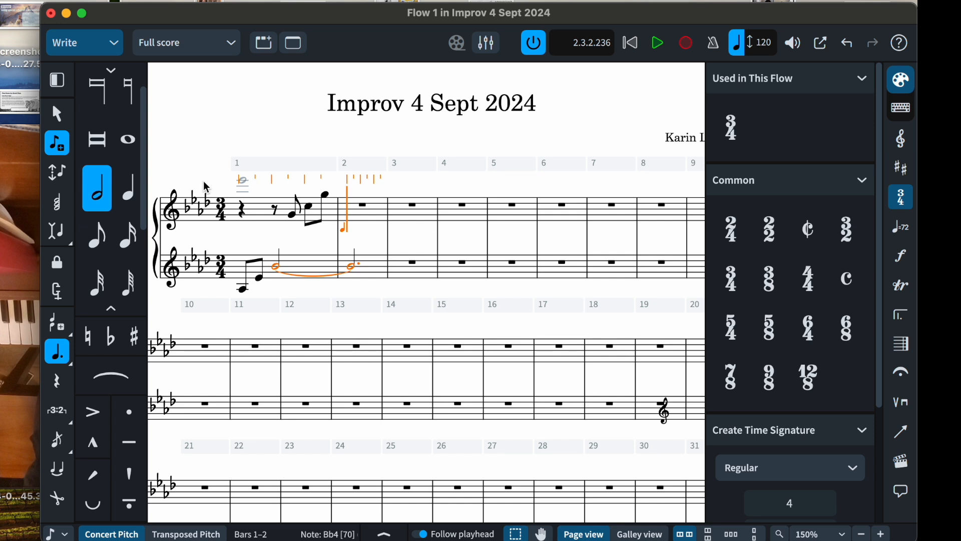
pyautogui.press('e')
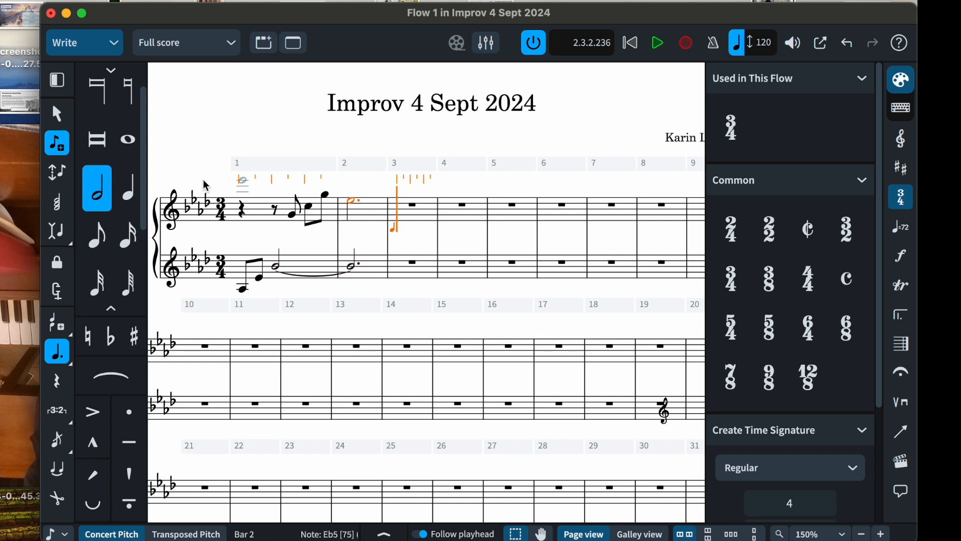
pyautogui.press('Escape')
# Copy the upper-staff music of bars 1–2 into bars 3–4 and bars 5–6.
pyautogui.click(271, 207)
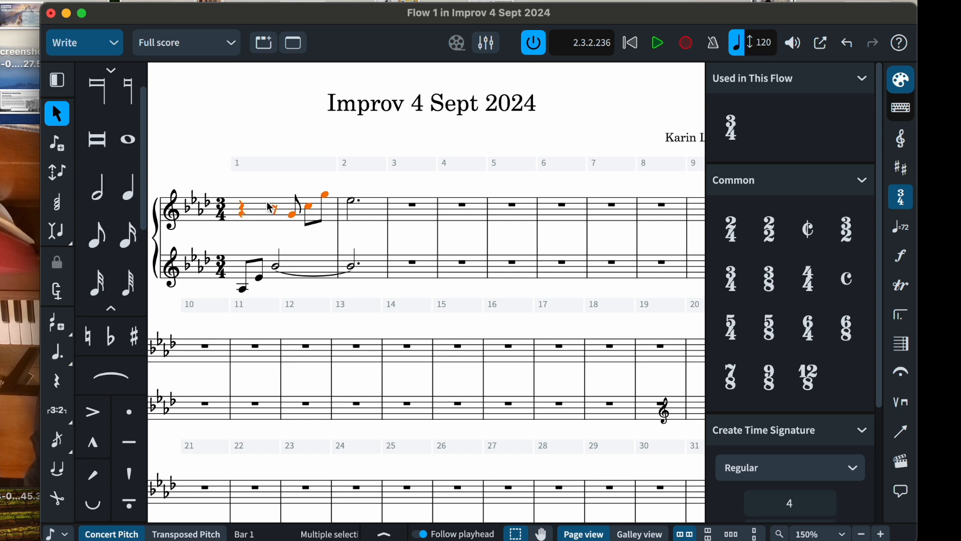
pyautogui.click(414, 210)
pyautogui.press('super+v')
pyautogui.click(553, 215)
pyautogui.press('super+v')
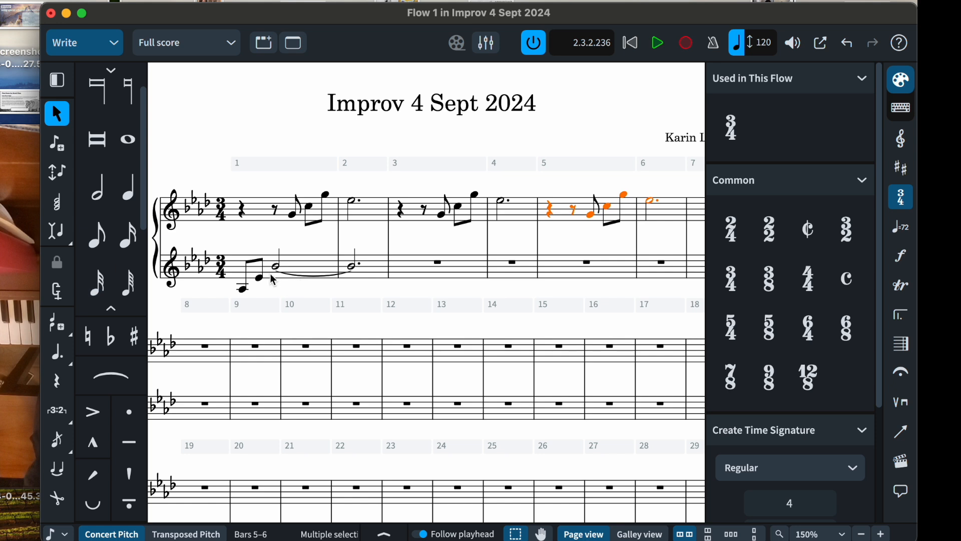
# Copy the lower-staff music of bars 1–2, including the tied Bb4, into bars 3–4 and bars 5–6.
pyautogui.click(252, 265)
pyautogui.press('Escape')
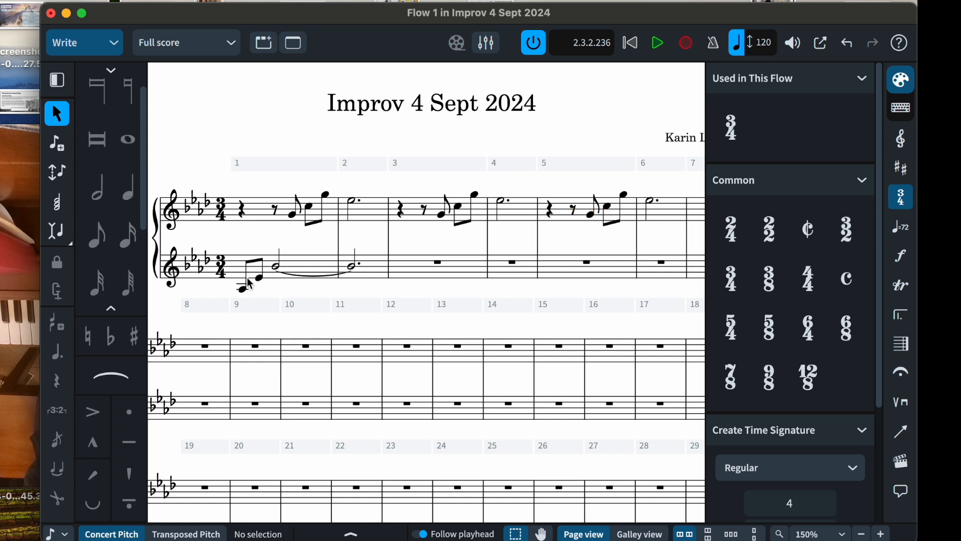
pyautogui.click(253, 261)
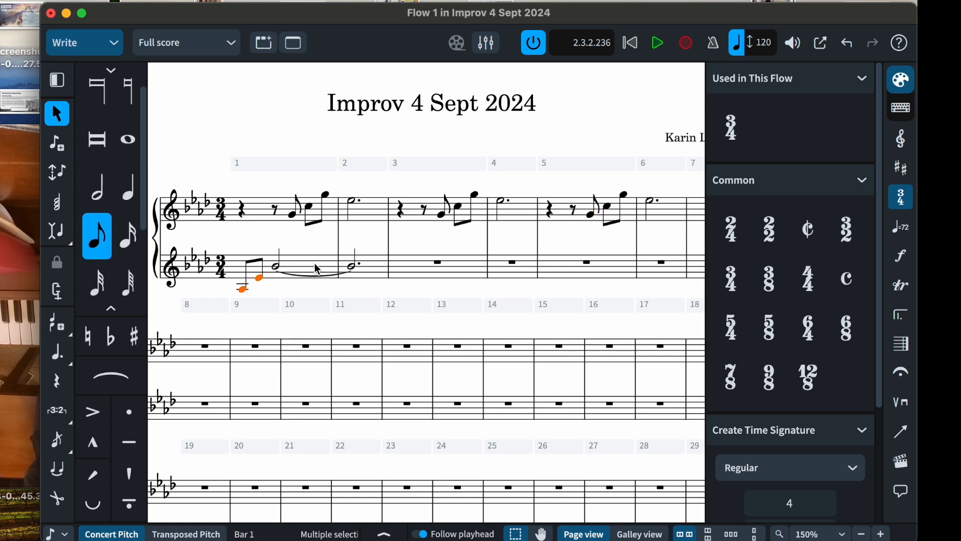
pyautogui.press('super+c')
pyautogui.click(423, 274)
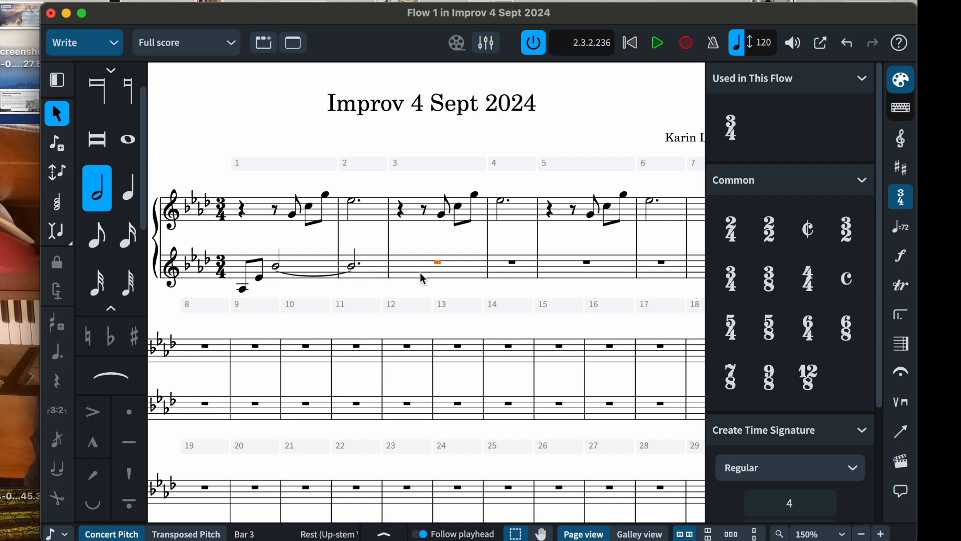
pyautogui.press('super+v')
pyautogui.click(593, 272)
pyautogui.press('super+v')
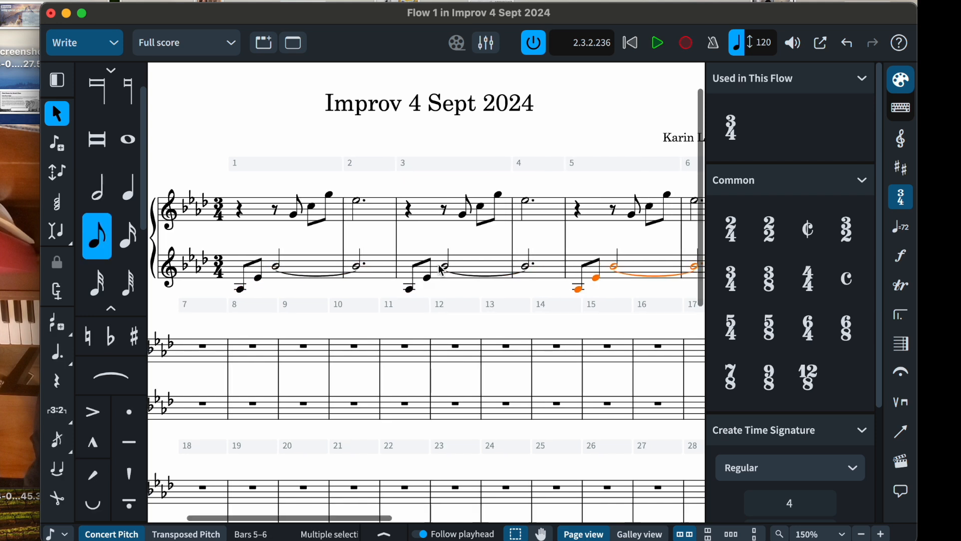
# Re-pitch the lower staff's copied eighth notes: the first of bar 3 to F3, and bar 5's pair to Eb3 and Bb3.
pyautogui.click(99, 187)
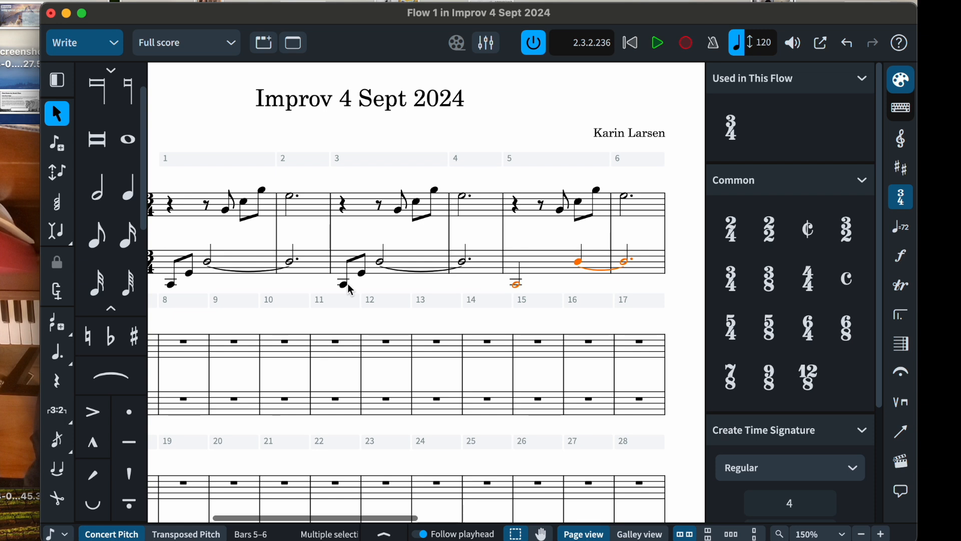
pyautogui.press('super+z')
pyautogui.click(62, 135)
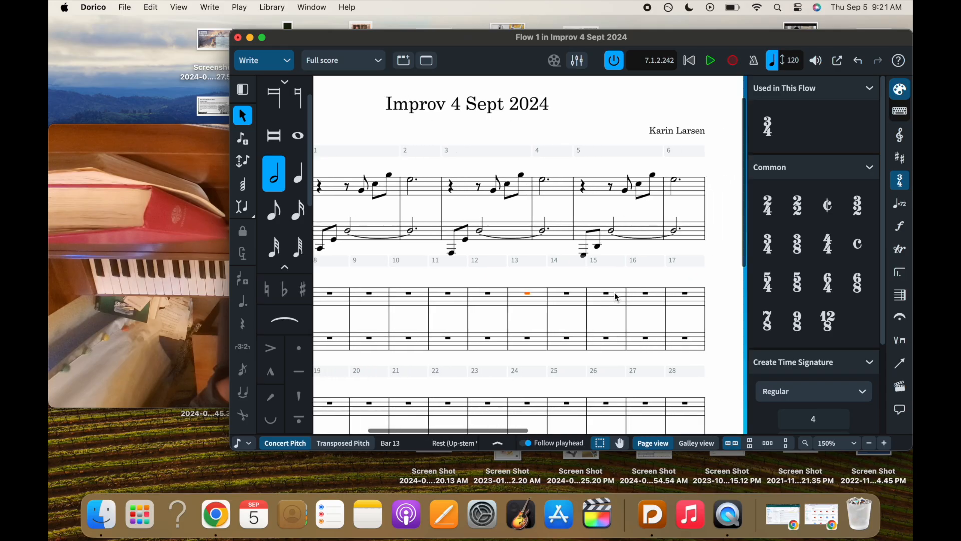
# Raise the upper-staff dotted half note in bar 6 to C6 and place a standard fermata on it.
pyautogui.hscroll(1, 615, 295)
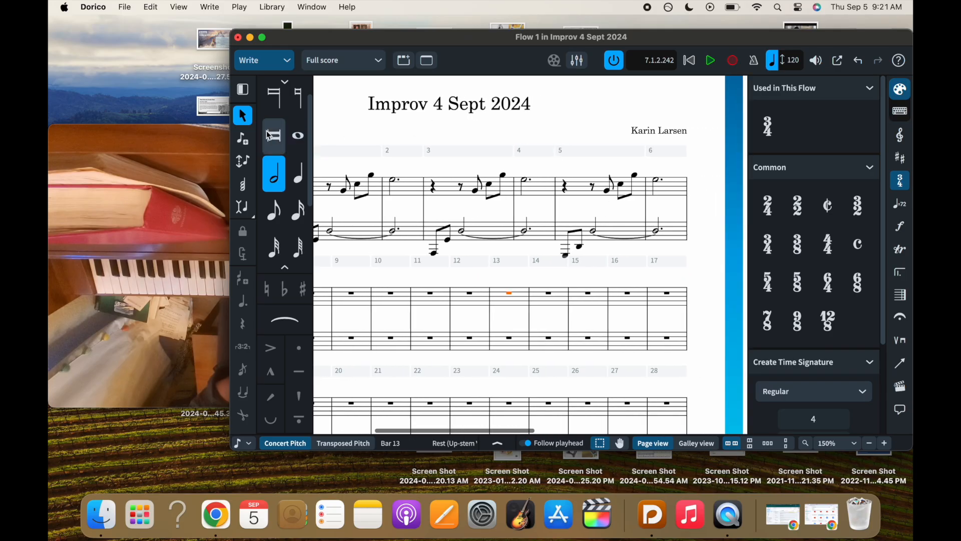
pyautogui.click(657, 179)
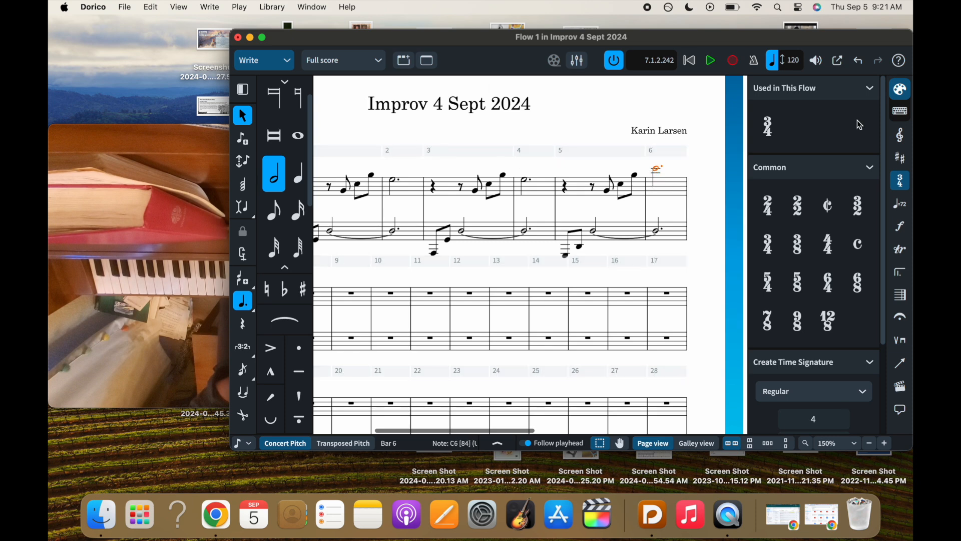
pyautogui.click(899, 316)
pyautogui.click(766, 117)
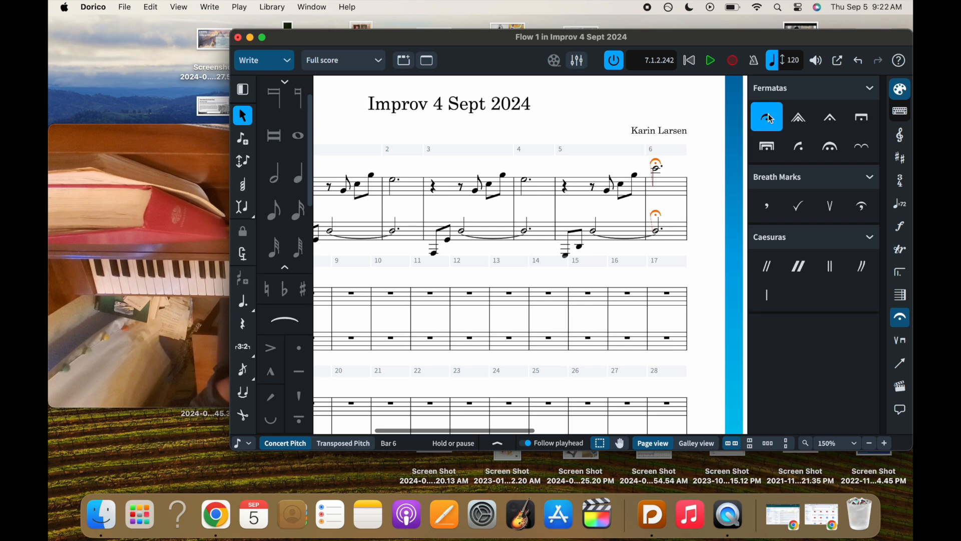
# Switch to the piano recording in QuickTime Player and play on from 00:47.
pyautogui.click(141, 227)
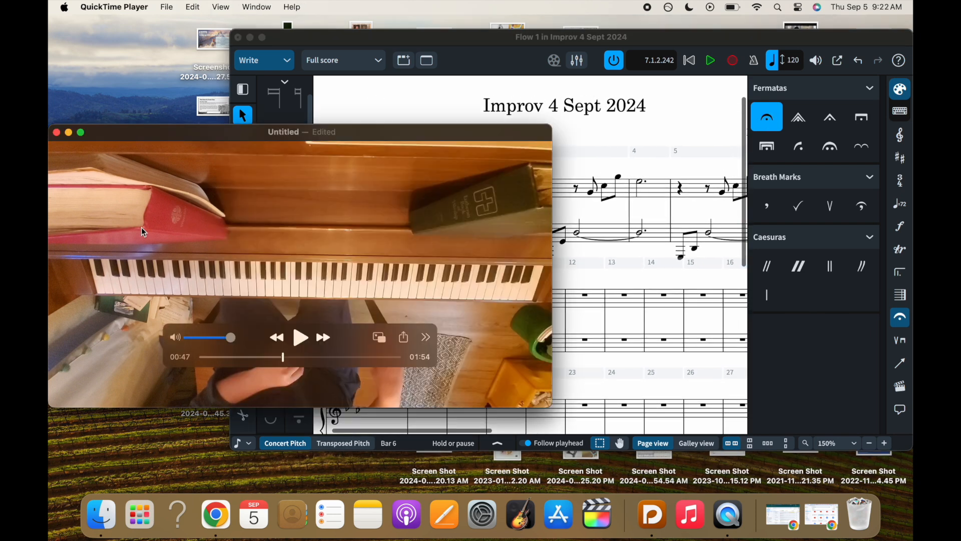
pyautogui.press('space')
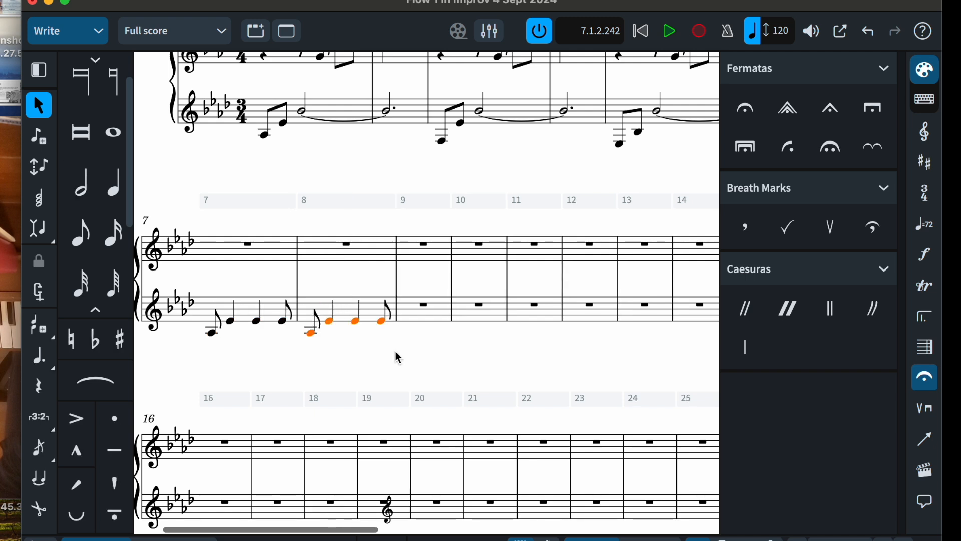
# Enter the eighth notes C5 and Db5 at the start of bar 7's upper staff in the Dorico score.
pyautogui.click(90, 236)
pyautogui.press('super+z')
pyautogui.press('Up')
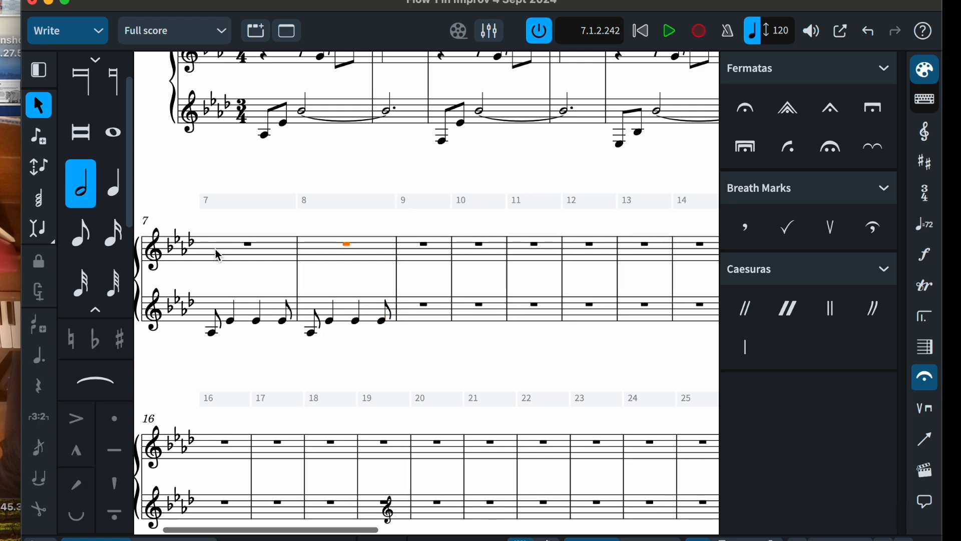
pyautogui.click(33, 123)
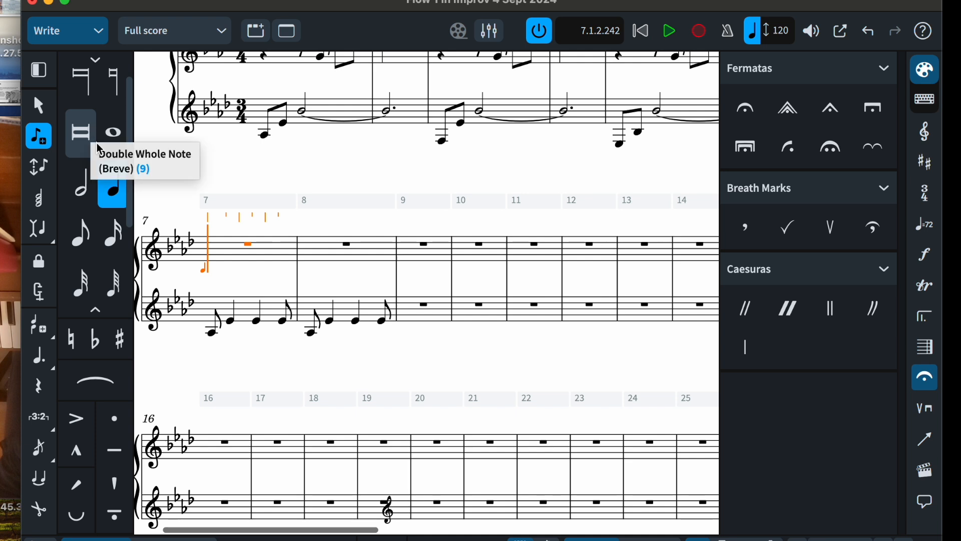
pyautogui.click(87, 233)
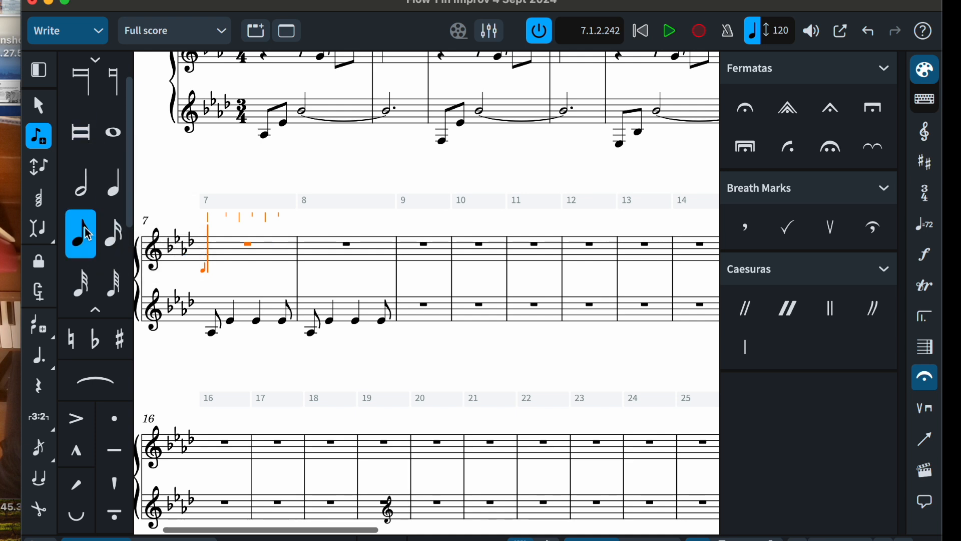
pyautogui.press('a')
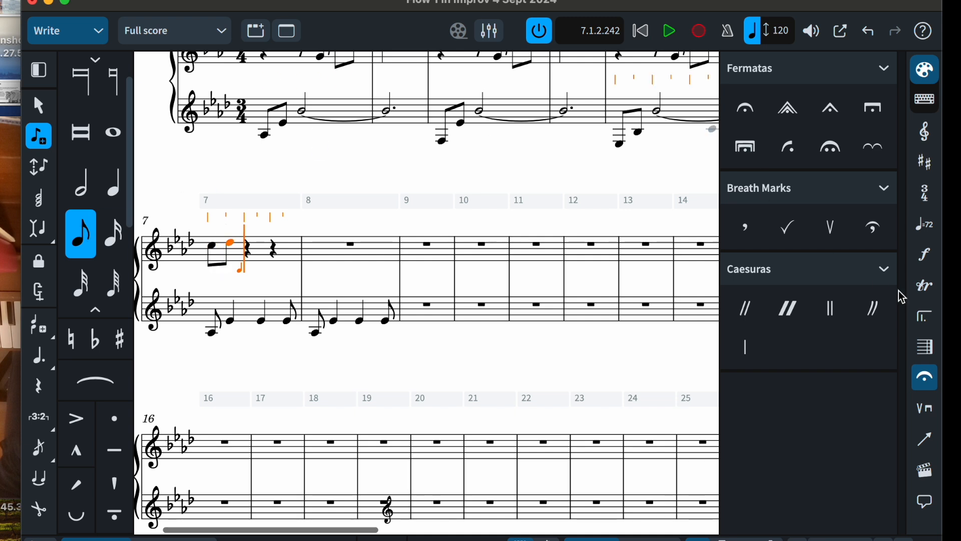
# Change the second eighth note in bar 7's upper staff to D natural.
pyautogui.click(927, 164)
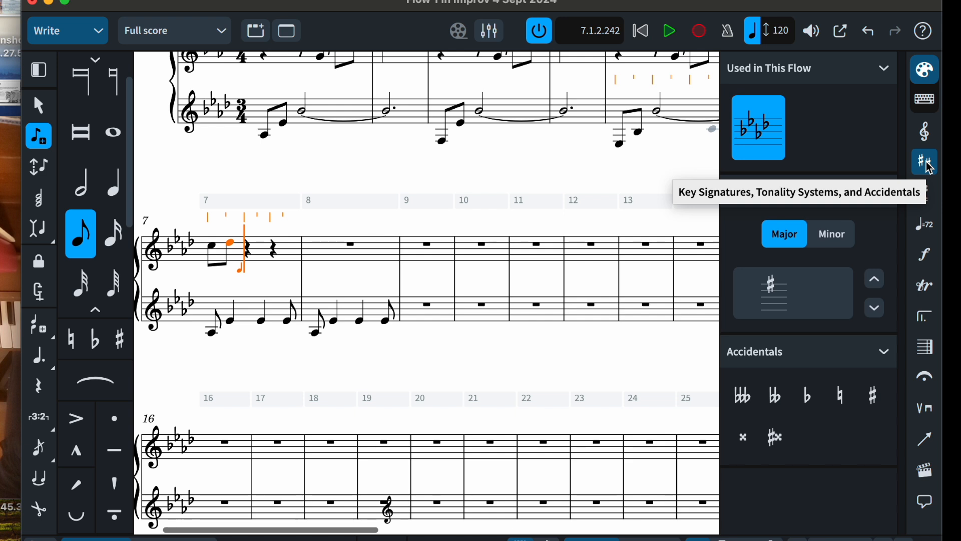
pyautogui.click(841, 398)
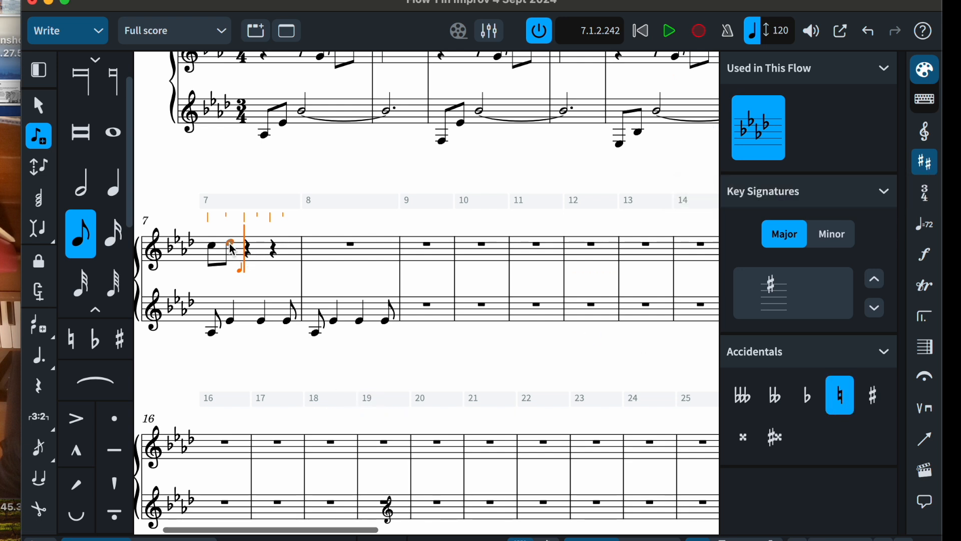
pyautogui.click(831, 410)
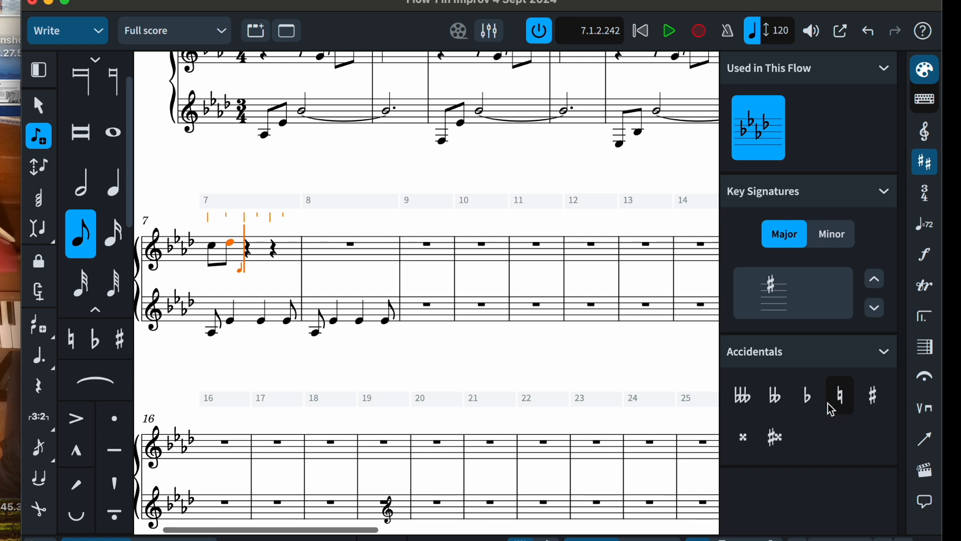
pyautogui.click(831, 410)
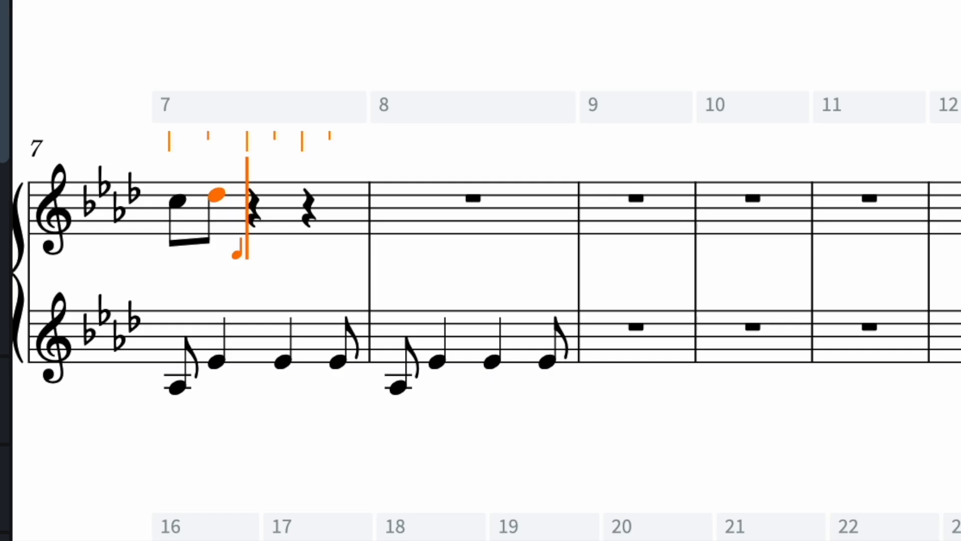
pyautogui.press('Left')
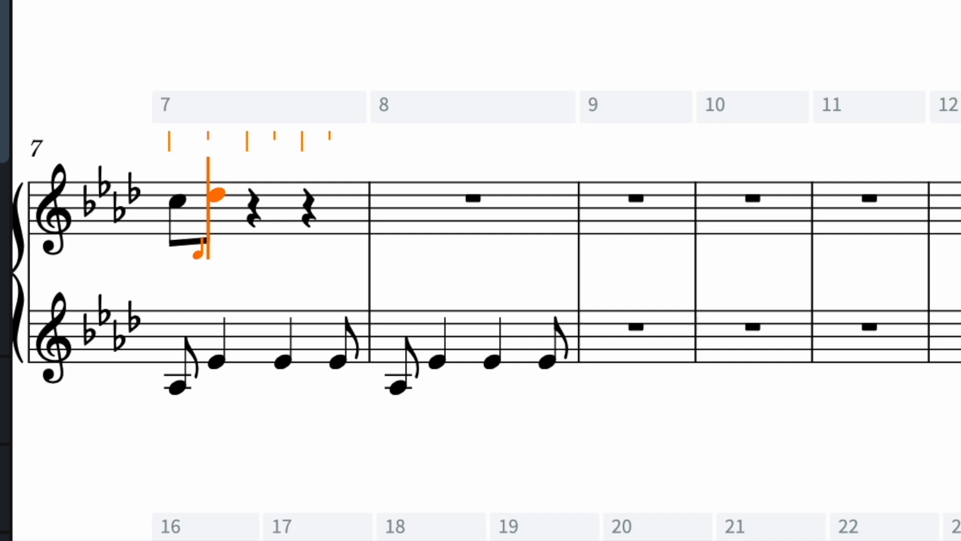
pyautogui.click(226, 196)
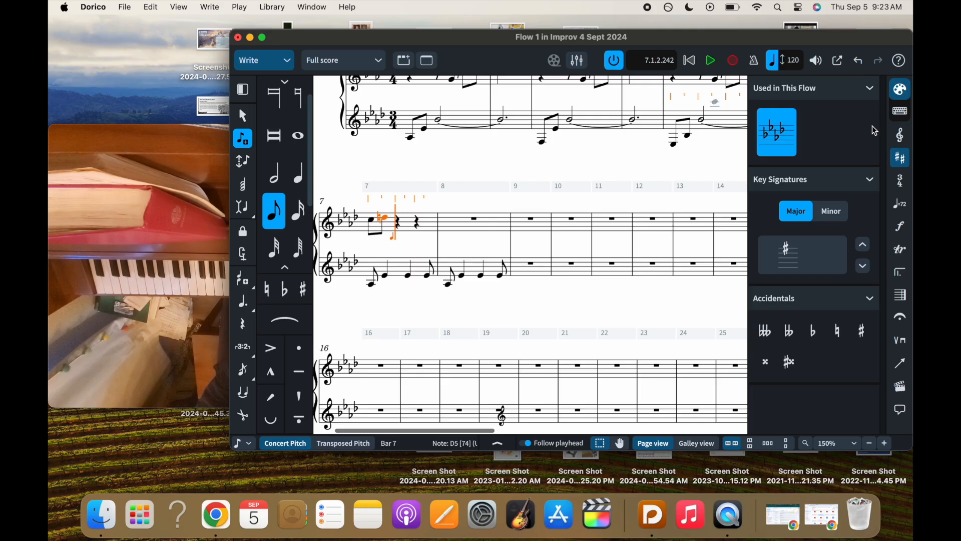
pyautogui.click(901, 160)
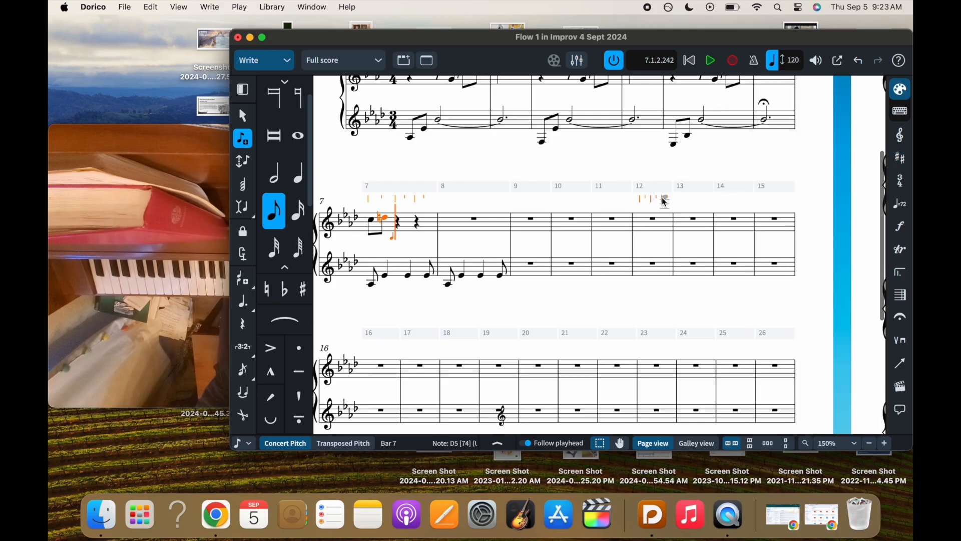
# Continue the upper-staff melody with E flat in bar 7 and complete the line through the end of bar 8.
pyautogui.press('e')
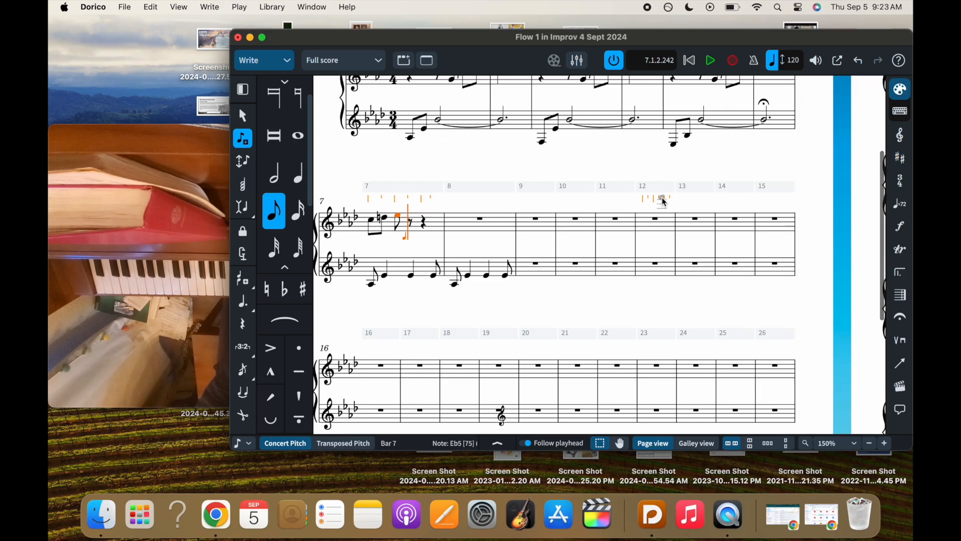
pyautogui.click(198, 223)
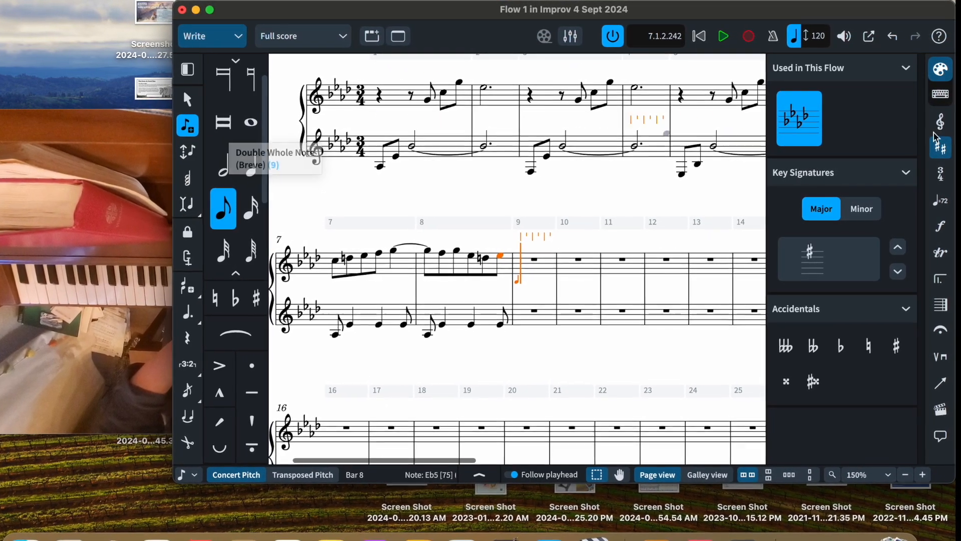
# Replace the key signature at bar 1 with the minor key of three flats.
pyautogui.click(897, 274)
pyautogui.click(896, 276)
pyautogui.click(896, 276)
pyautogui.click(896, 277)
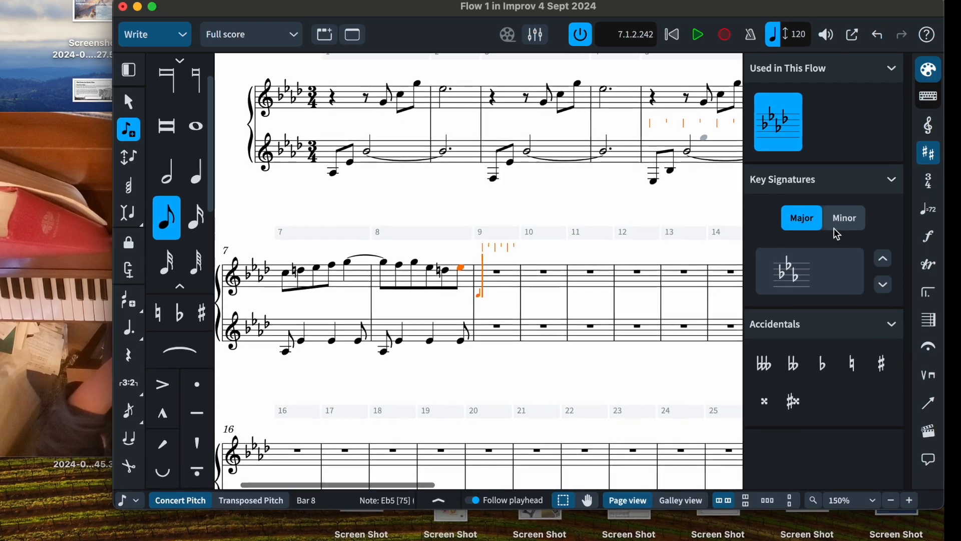
pyautogui.click(841, 227)
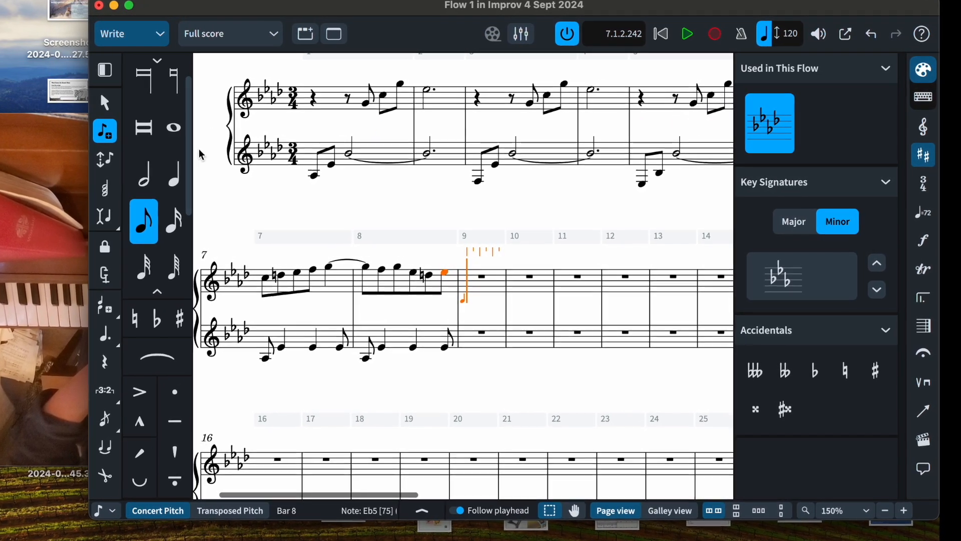
pyautogui.press('Escape')
pyautogui.click(275, 96)
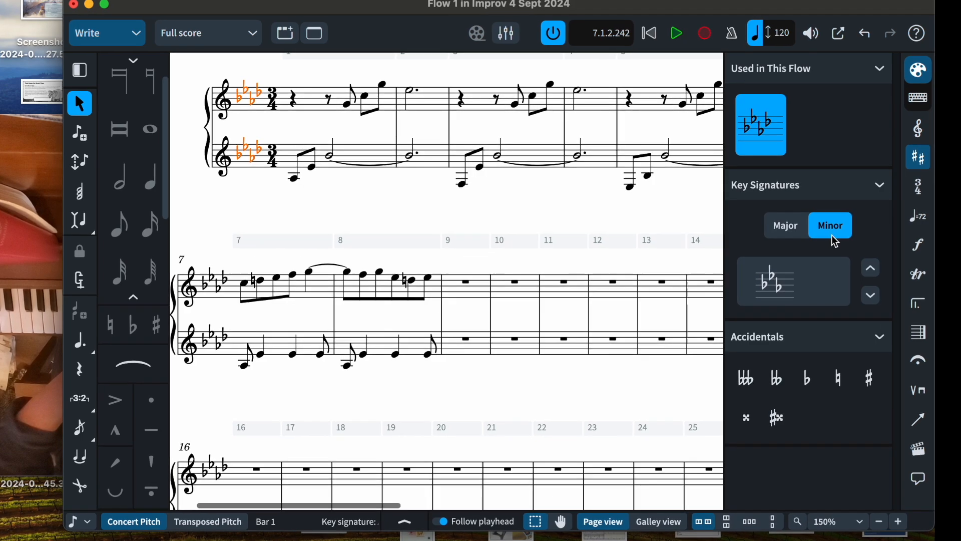
pyautogui.click(774, 282)
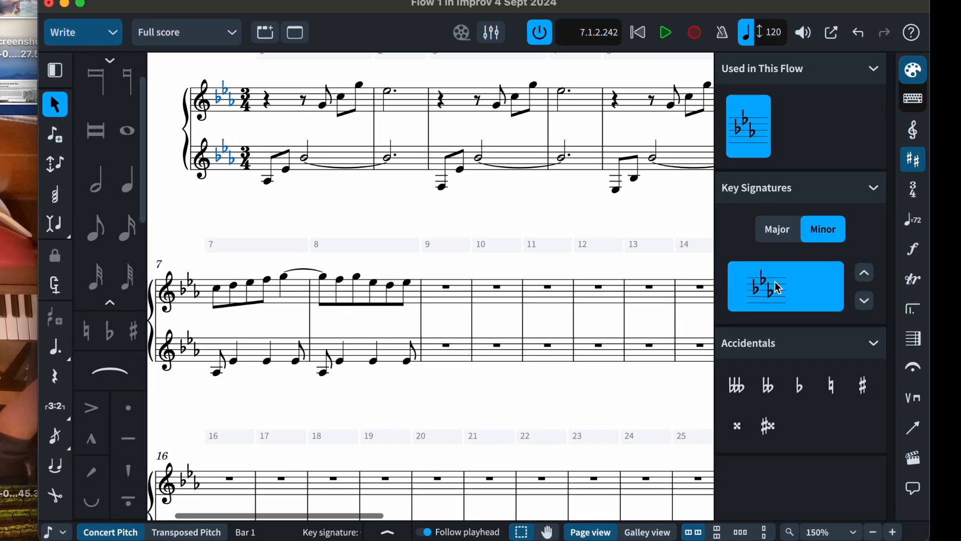
# Play back the transcribed score to check it and stop playback in bar 8.
pyautogui.click(667, 33)
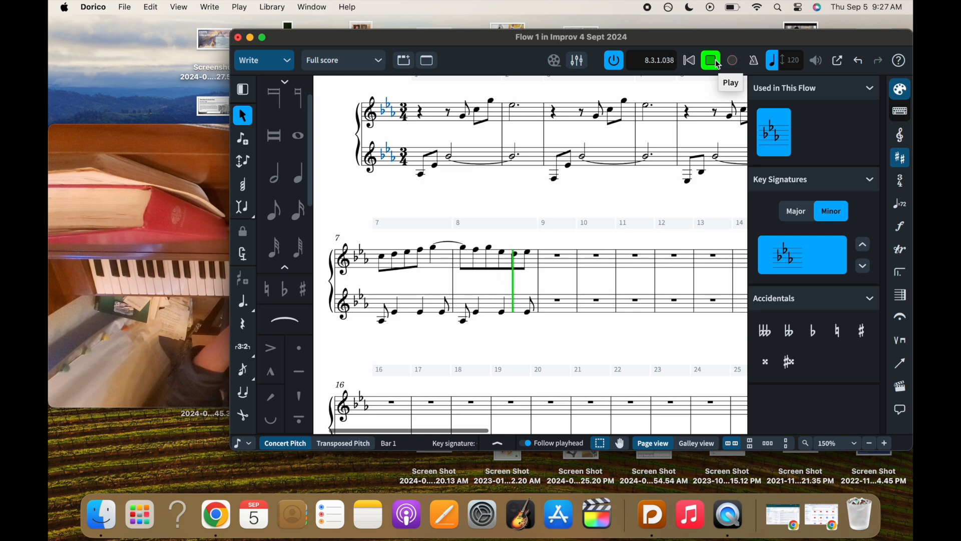
pyautogui.click(717, 62)
pyautogui.hscroll(5, 614, 240)
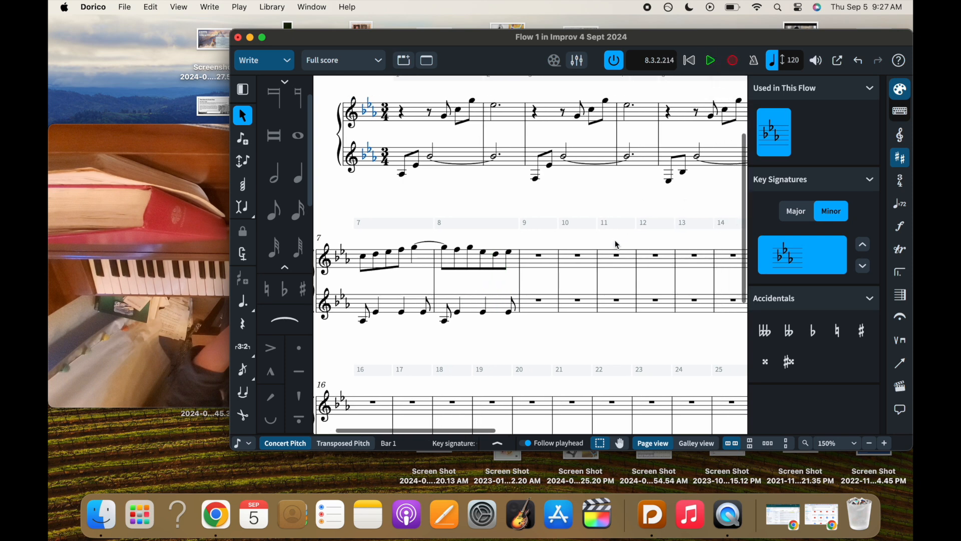
pyautogui.scroll(2, 614, 240)
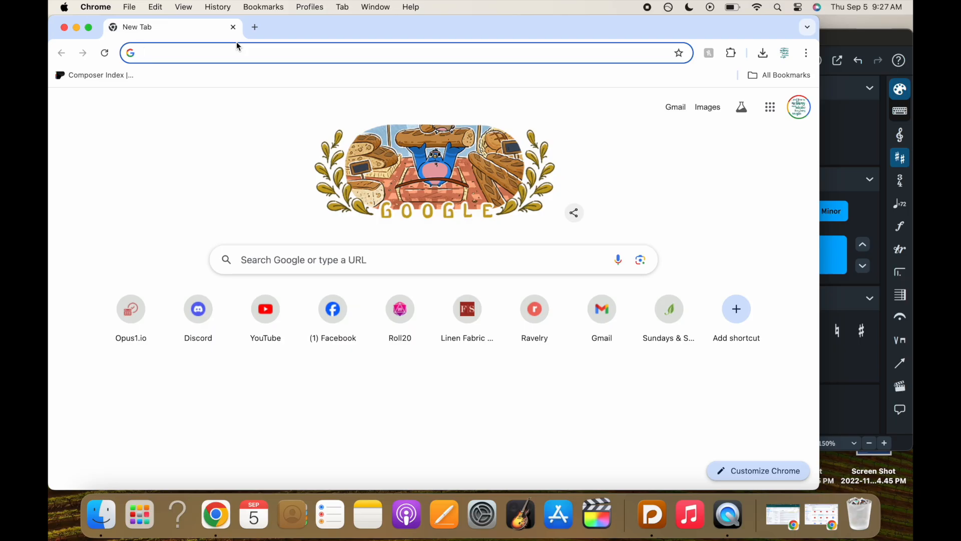
# Switch to Chrome, search Google for "tempo alterations in dorico" and look over the results.
pyautogui.write('tempo ')
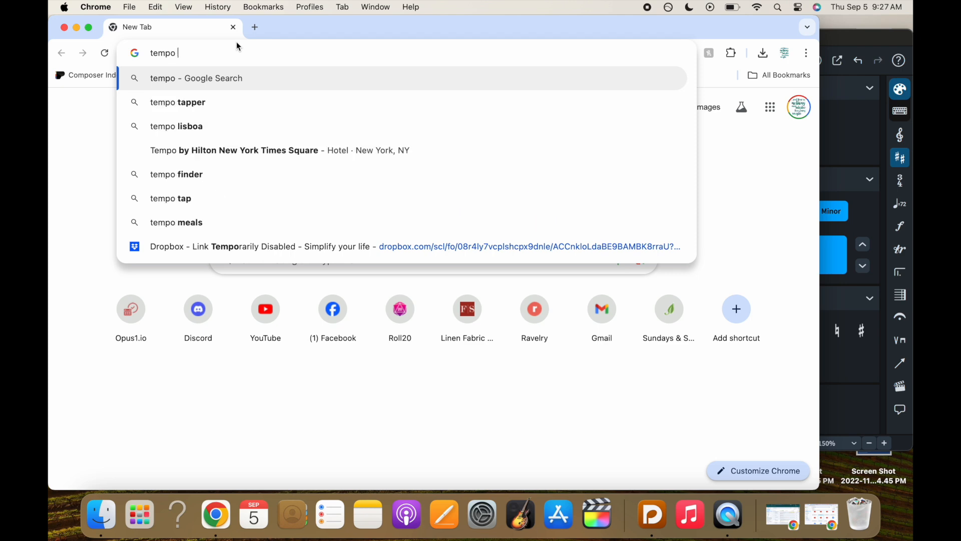
pyautogui.write('alterations in ')
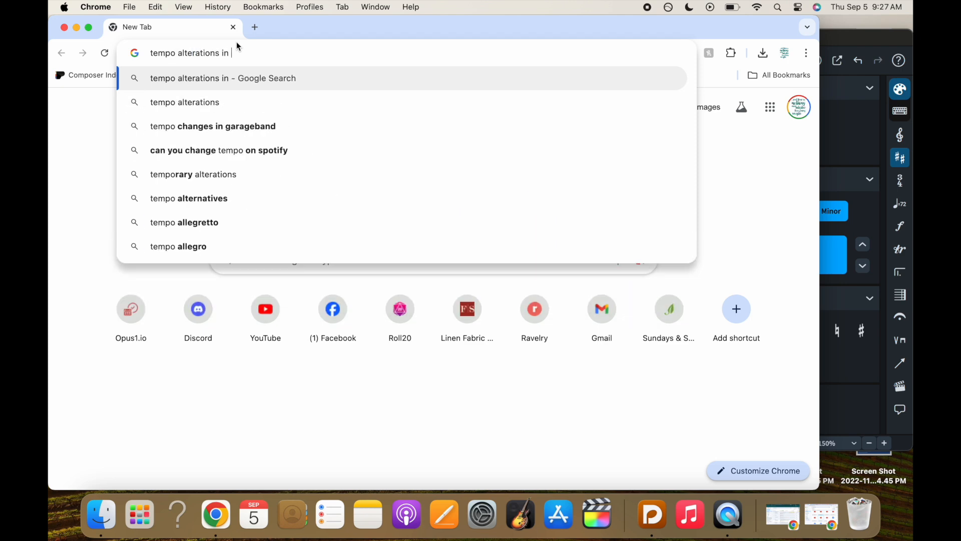
pyautogui.write('dorico')
pyautogui.press('Return')
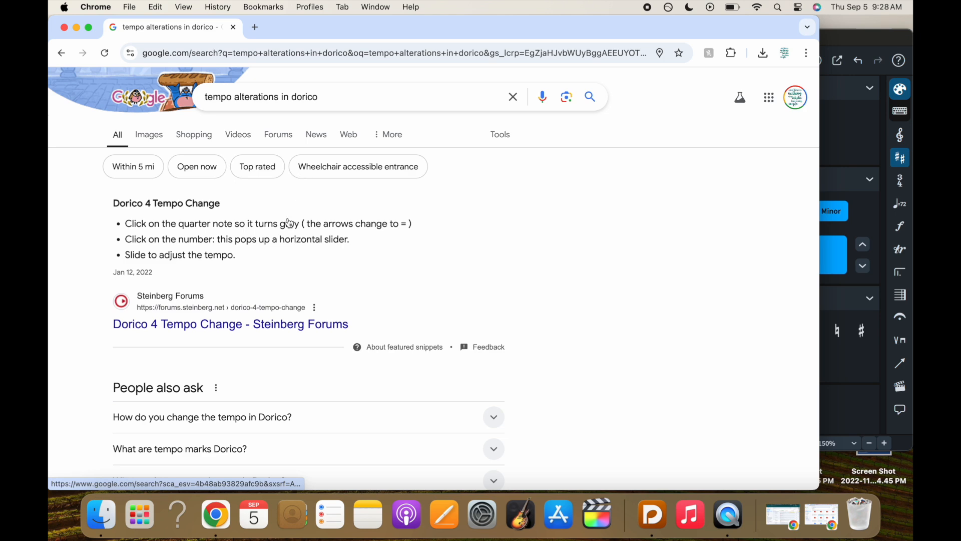
pyautogui.scroll(-3, 280, 269)
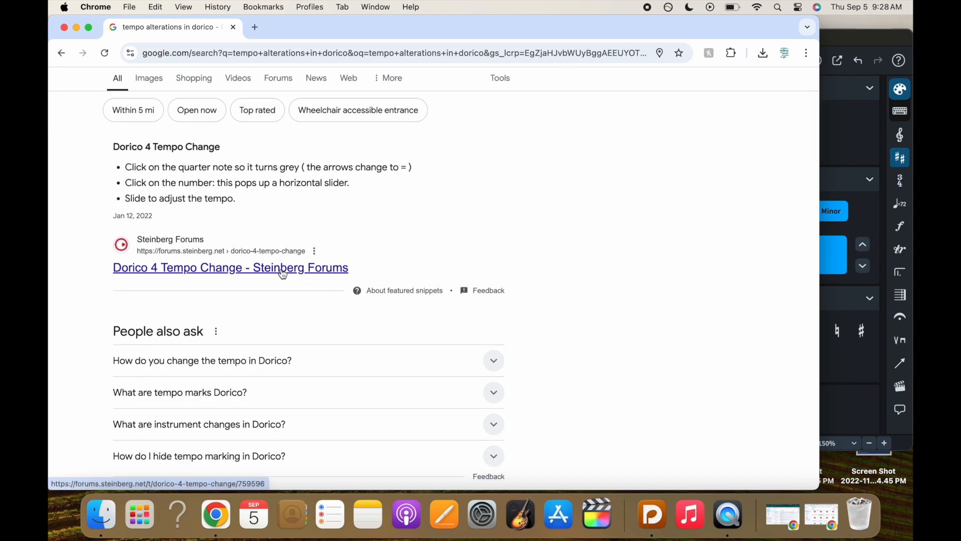
pyautogui.scroll(3, 281, 270)
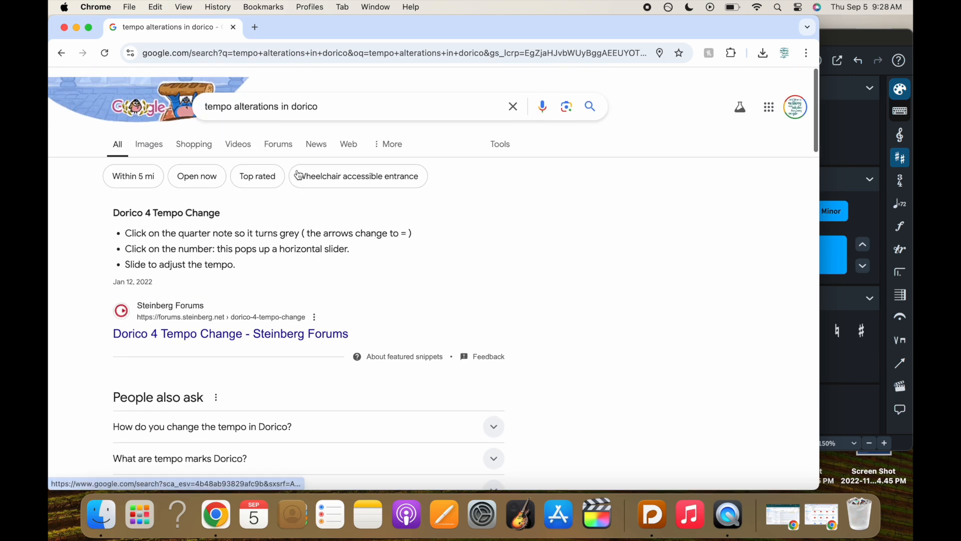
# Refine the search with version 5 and read the Steinberg help page on changing the tempo mode.
pyautogui.click(332, 101)
pyautogui.write('5')
pyautogui.press('Return')
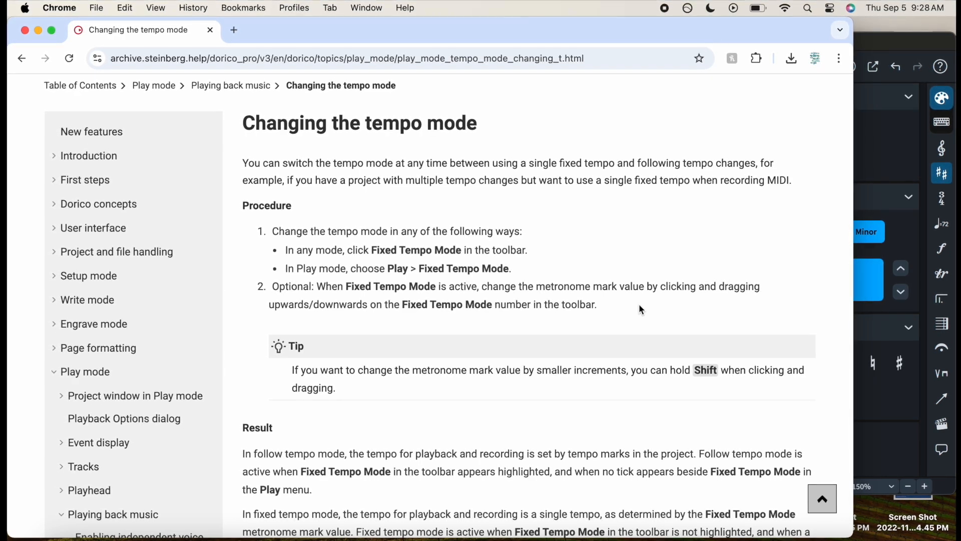
pyautogui.scroll(-3, 639, 304)
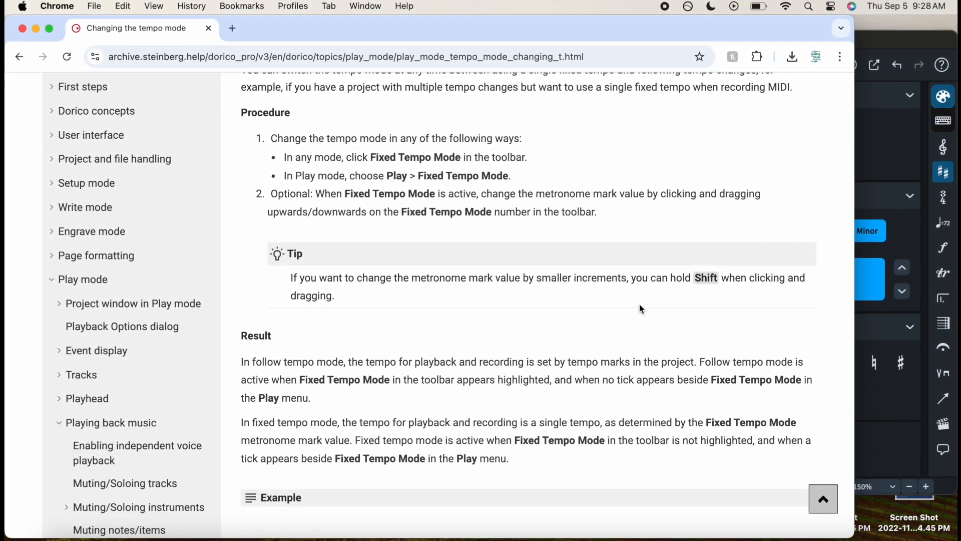
pyautogui.scroll(-6, 639, 303)
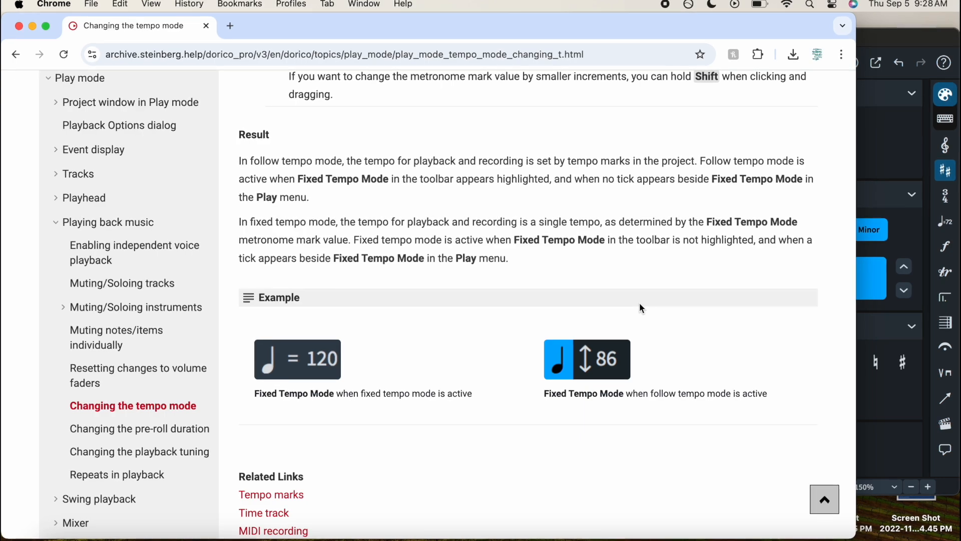
pyautogui.scroll(-4, 639, 302)
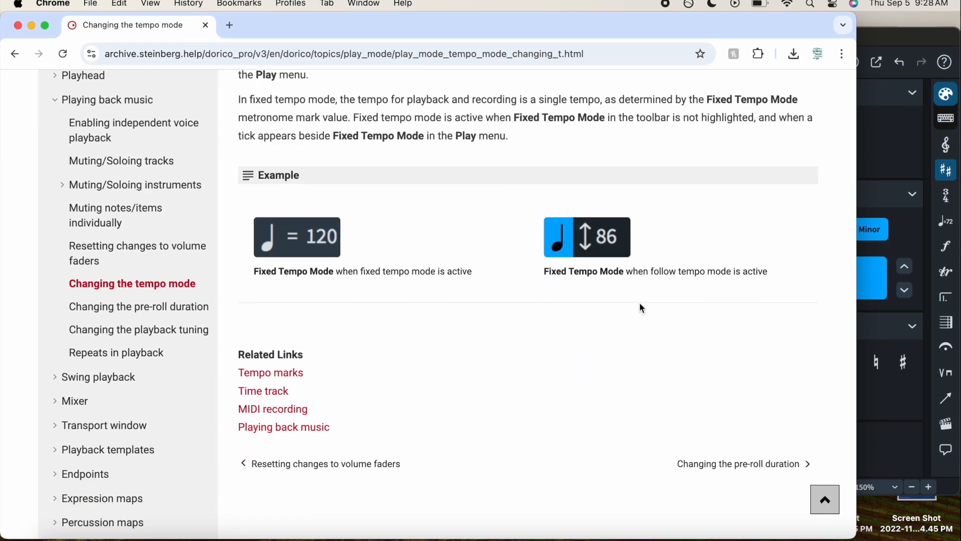
# Open the related Tempo marks help page and read through to its related links.
pyautogui.click(290, 377)
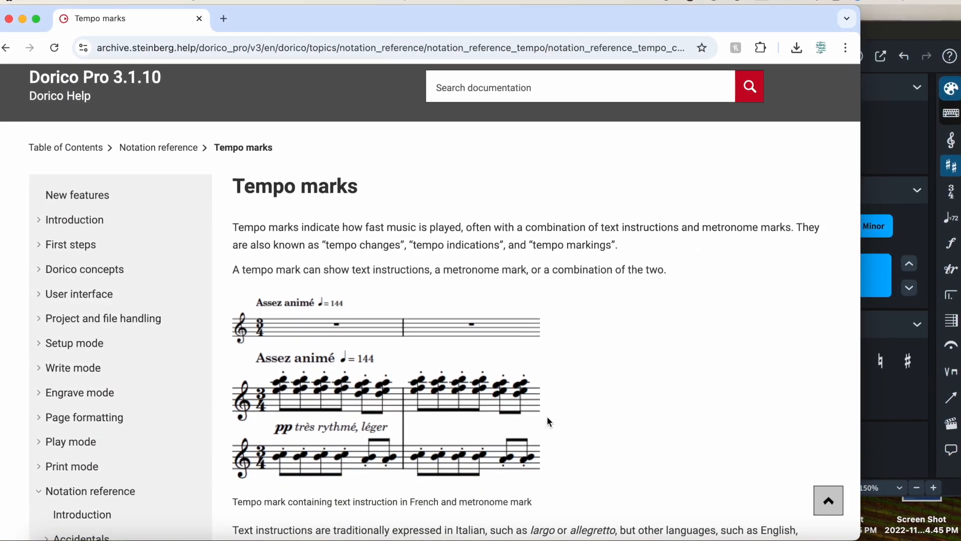
pyautogui.scroll(-1, 547, 416)
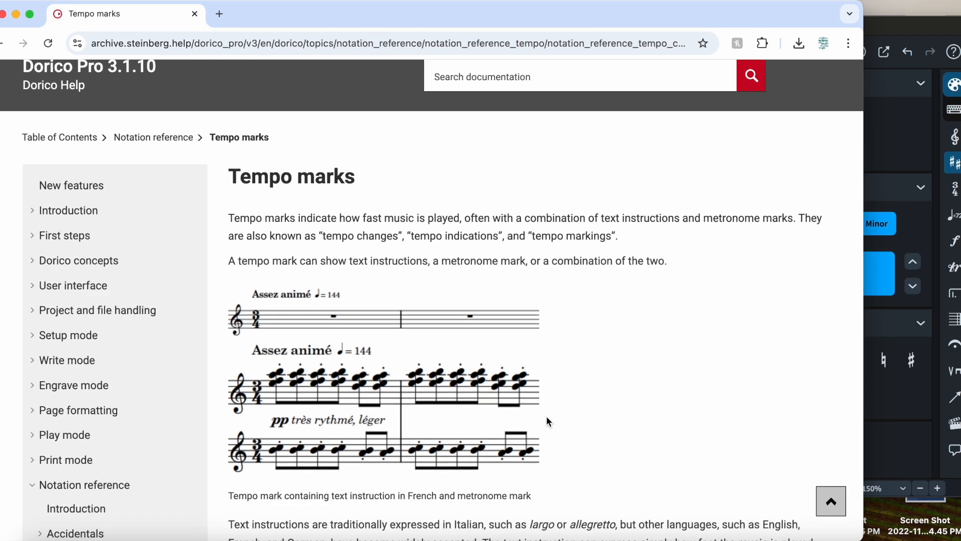
pyautogui.scroll(-5, 547, 420)
pyautogui.scroll(-5, 546, 420)
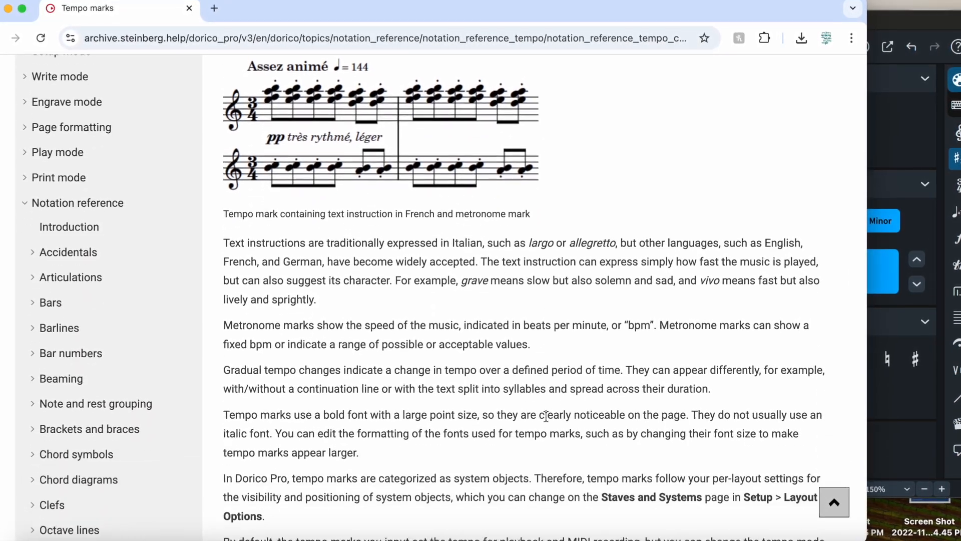
pyautogui.scroll(-3, 545, 421)
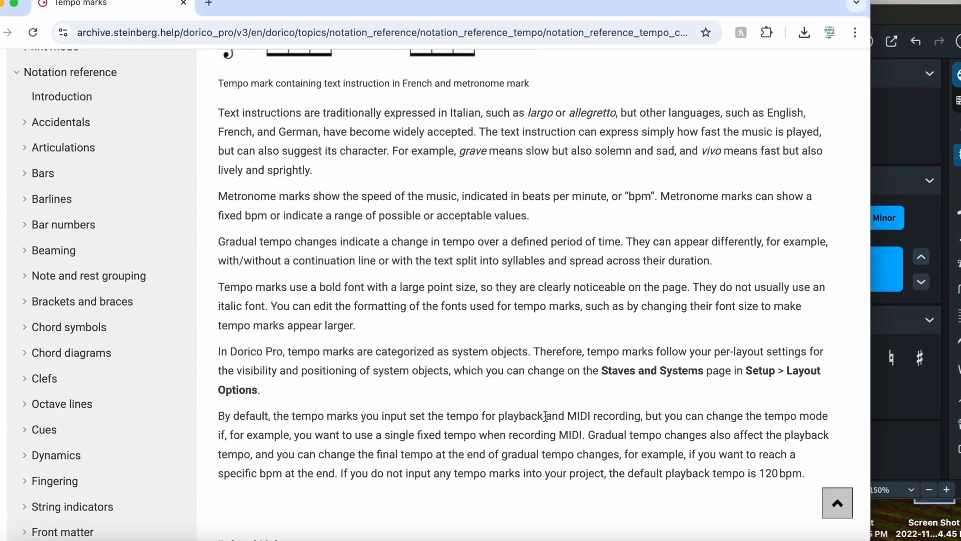
pyautogui.scroll(-5, 544, 420)
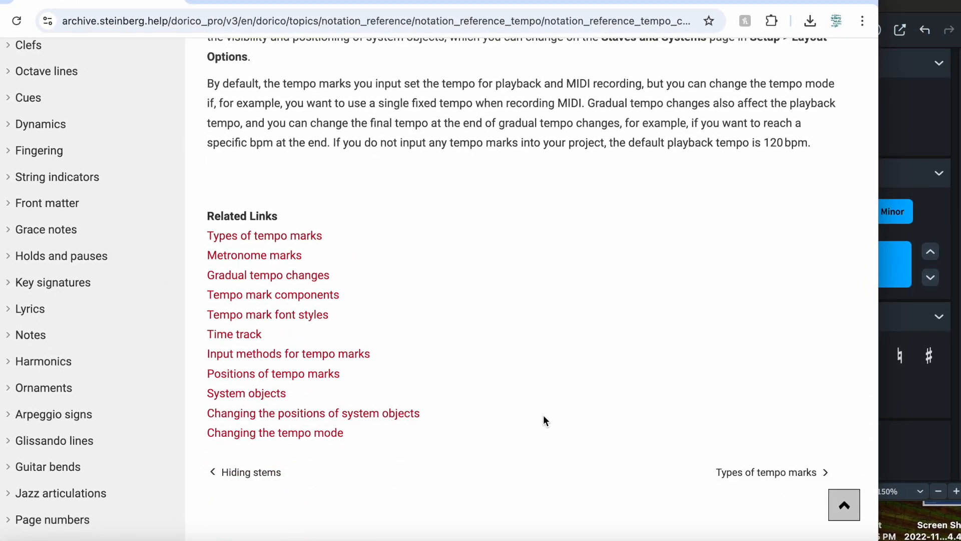
# Read the Gradual tempo changes help page, then open the page on input methods for tempo marks.
pyautogui.click(312, 275)
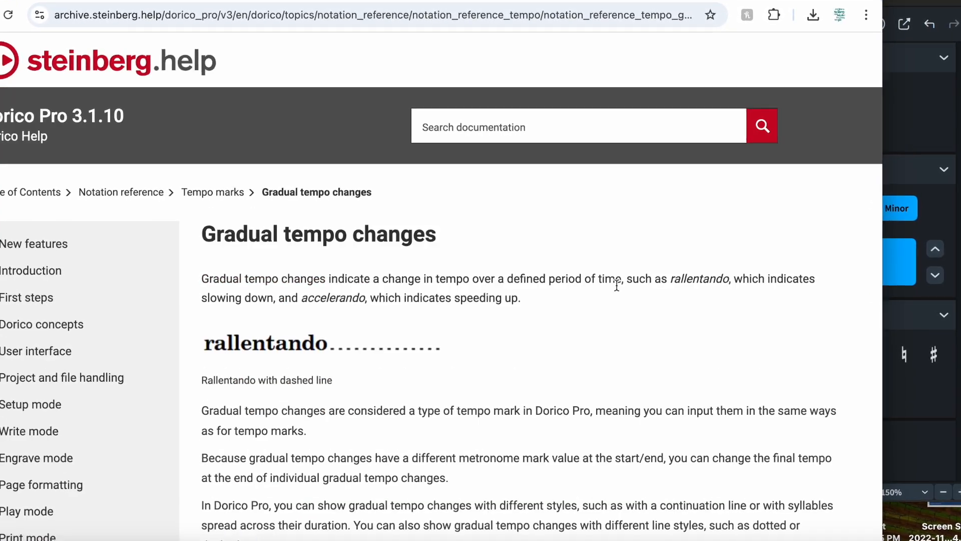
pyautogui.scroll(-6, 616, 289)
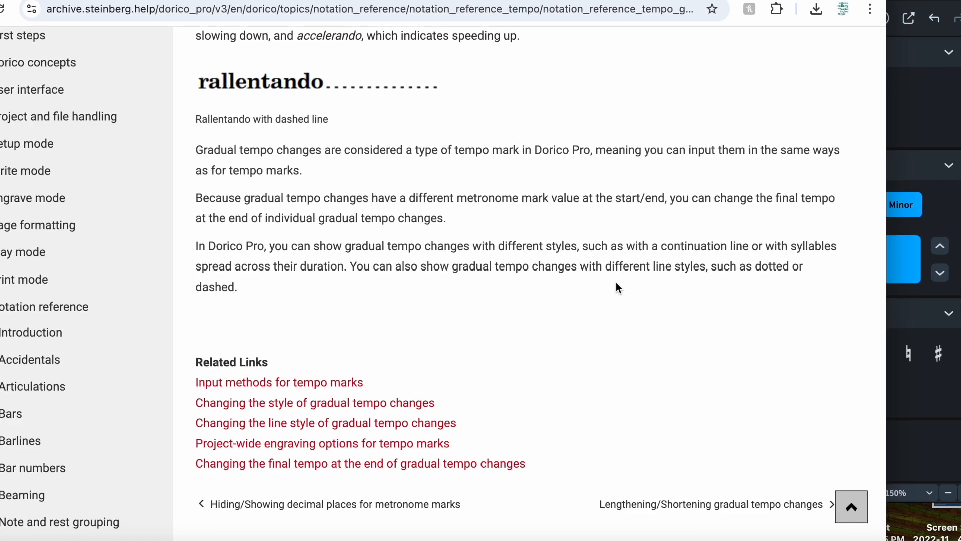
pyautogui.scroll(2, 615, 280)
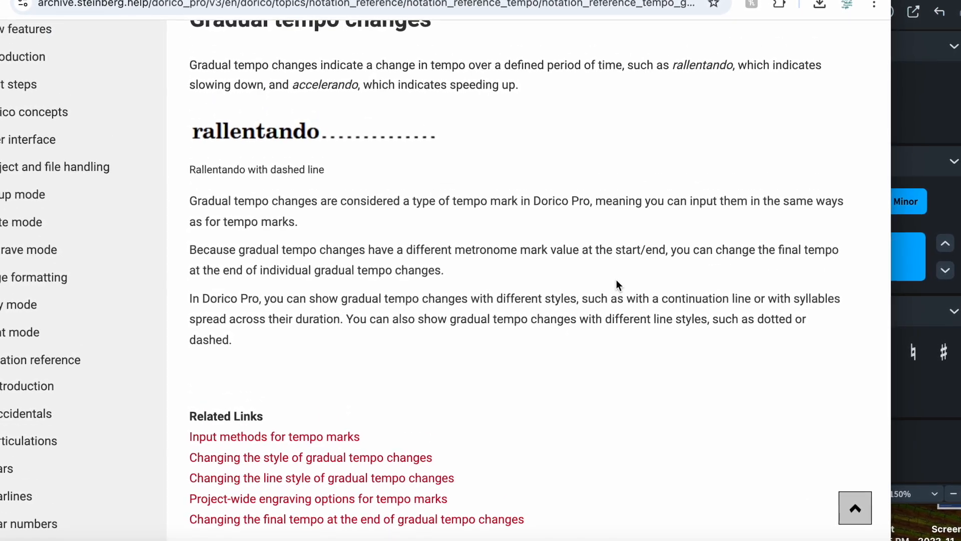
pyautogui.scroll(-1, 616, 278)
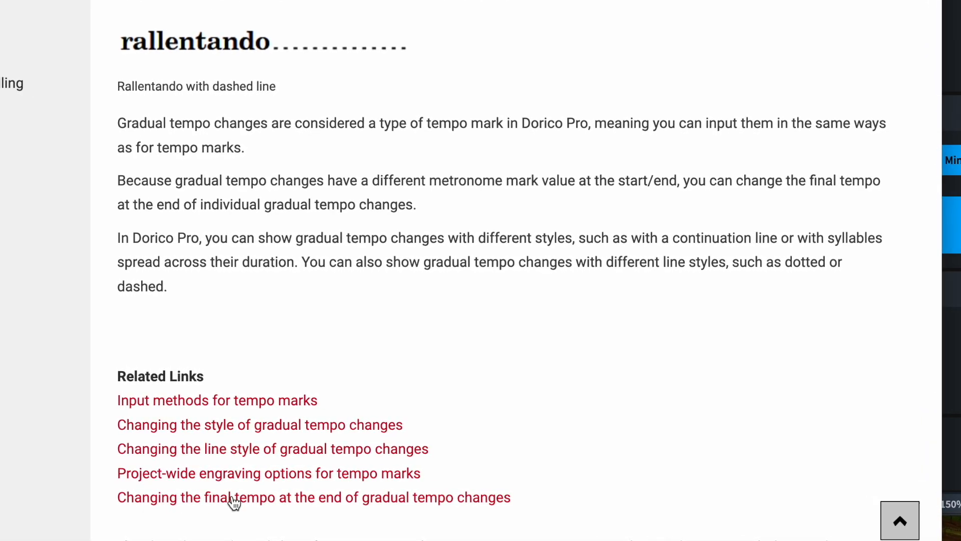
pyautogui.click(221, 401)
pyautogui.scroll(-2, 485, 366)
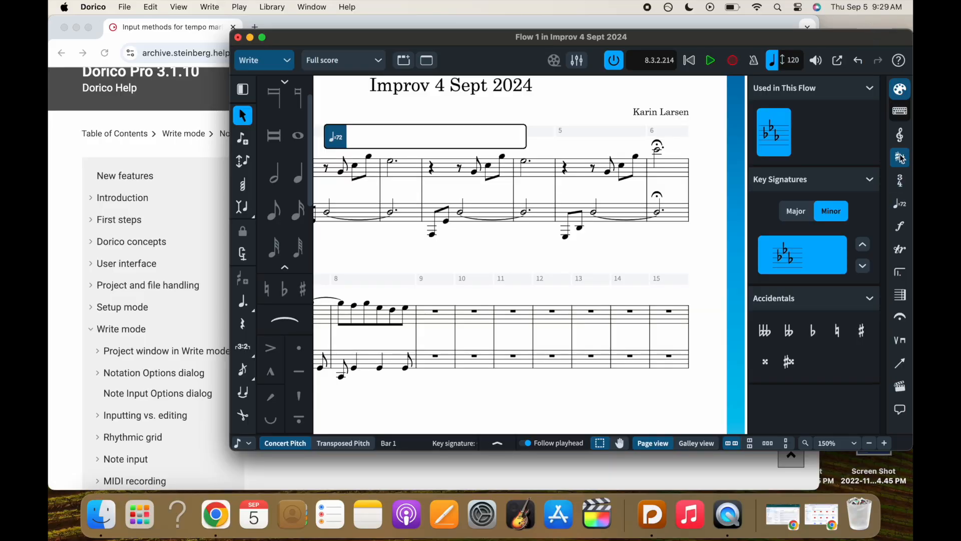
# In Dorico, add a rit. gradual tempo change at the start of bar 1.
pyautogui.click(900, 203)
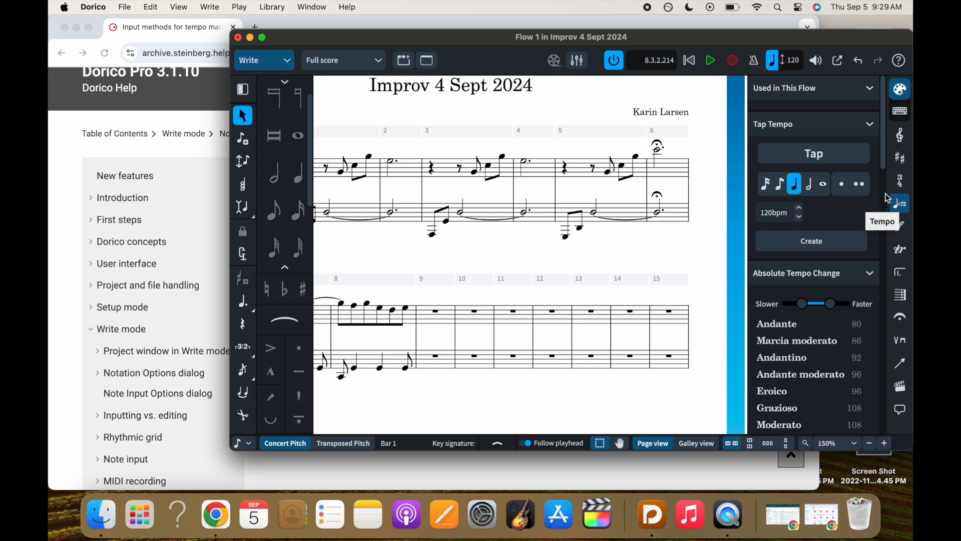
pyautogui.scroll(-4, 804, 215)
pyautogui.scroll(-2, 805, 215)
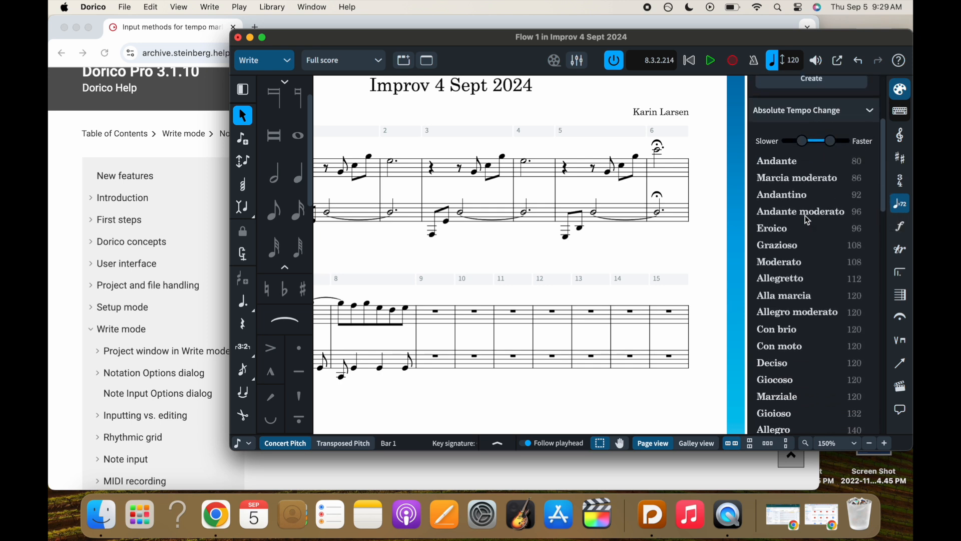
pyautogui.click(870, 109)
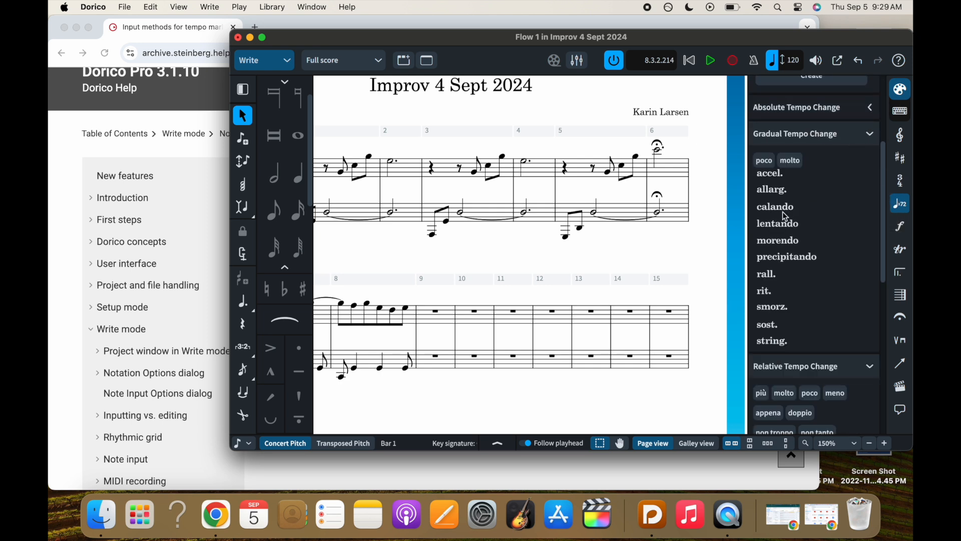
pyautogui.click(764, 292)
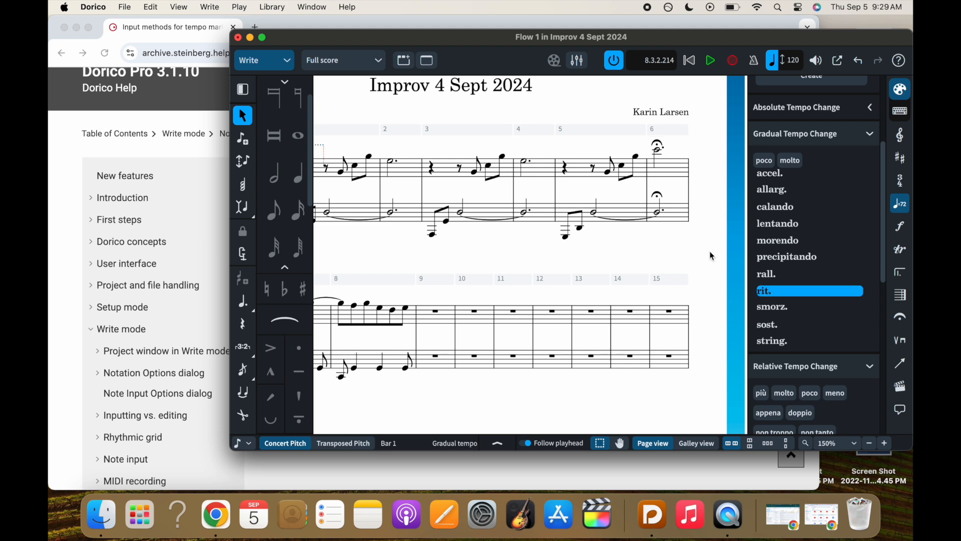
# Add a rit. gradual tempo change at the upper-staff quarter rest that begins bar 5.
pyautogui.click(607, 190)
pyautogui.click(606, 176)
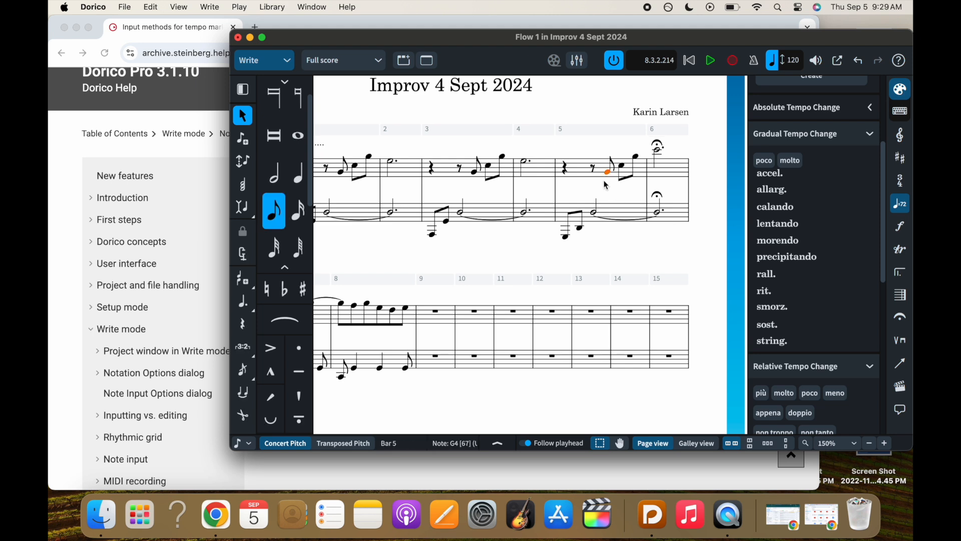
pyautogui.click(565, 170)
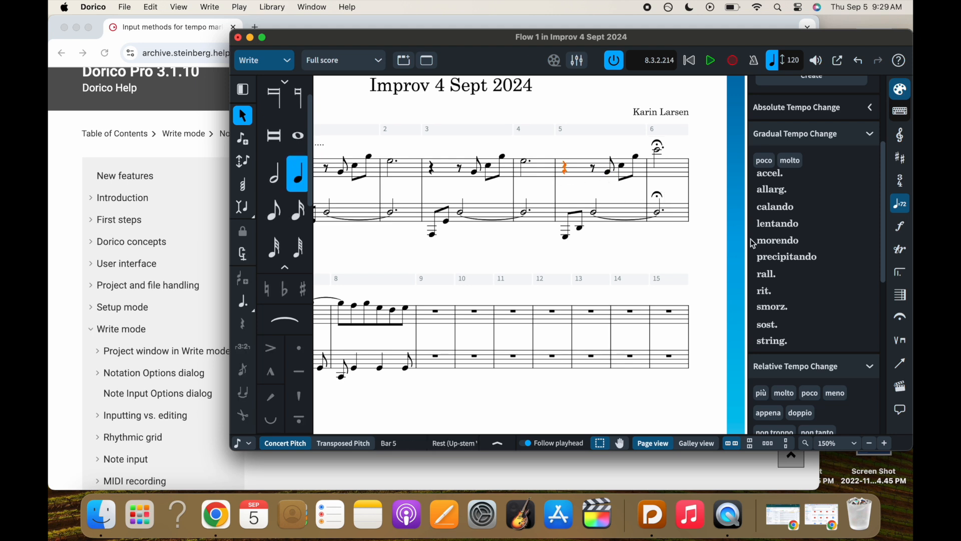
pyautogui.click(766, 290)
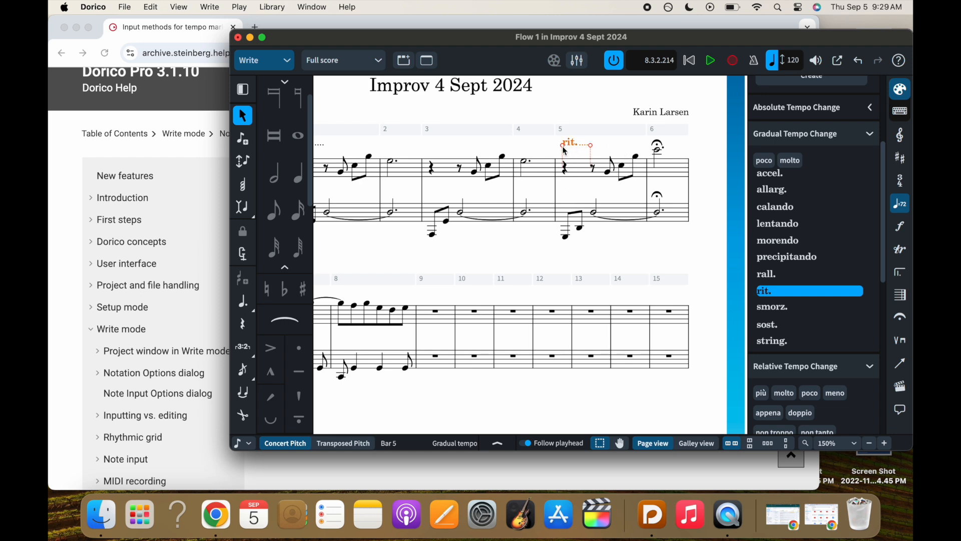
# Switch to Engrave mode and move the bar 5 rit. down into the space between the two staves.
pyautogui.moveTo(563, 146); pyautogui.dragTo(608, 152)
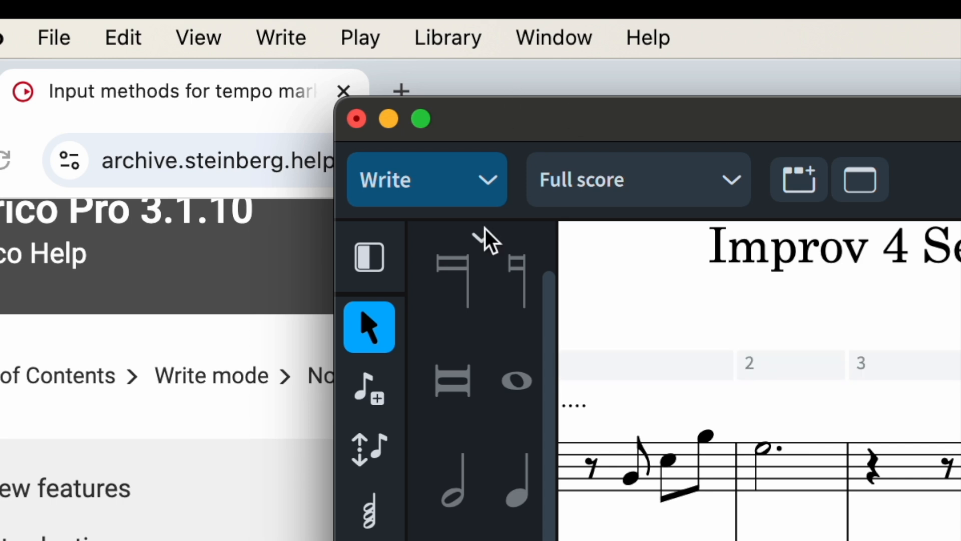
pyautogui.scroll(5, 557, 321)
pyautogui.moveTo(329, 235); pyautogui.dragTo(519, 153)
pyautogui.moveTo(335, 217); pyautogui.dragTo(206, 219)
pyautogui.click(439, 196)
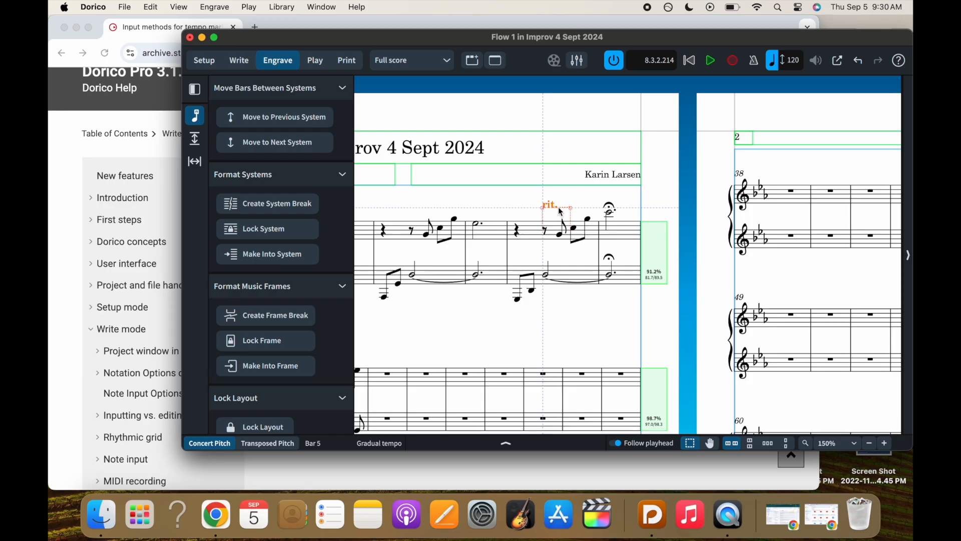
pyautogui.moveTo(555, 212); pyautogui.dragTo(530, 257)
pyautogui.moveTo(522, 251); pyautogui.dragTo(522, 251)
# Adjust the rit. between the staves horizontally so it starts under the first beat of bar 5.
pyautogui.click(239, 61)
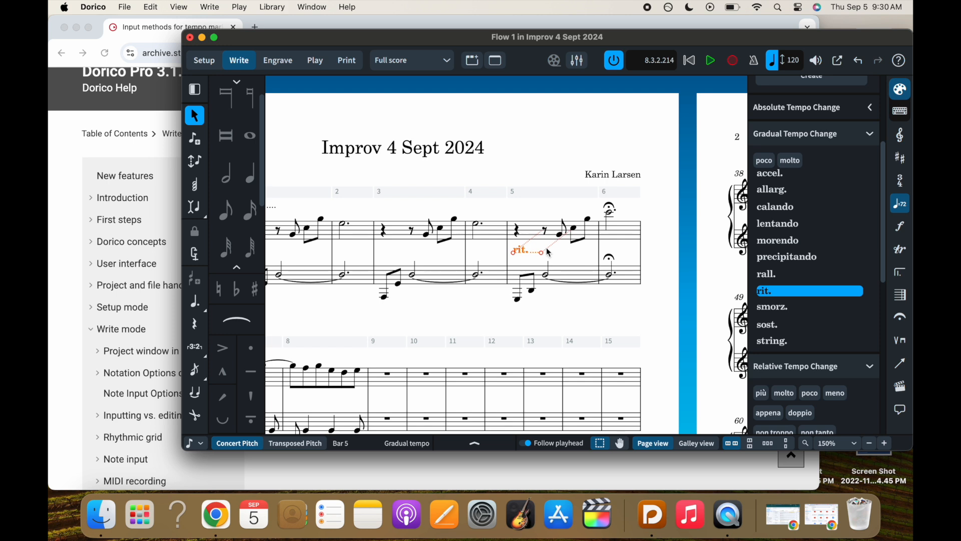
pyautogui.moveTo(527, 253); pyautogui.dragTo(512, 249)
pyautogui.click(278, 60)
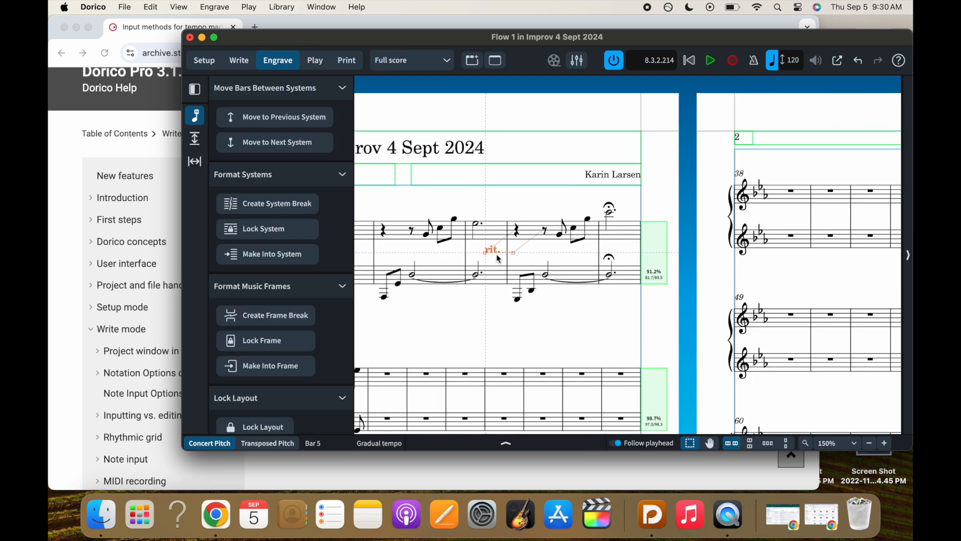
pyautogui.moveTo(495, 254); pyautogui.dragTo(525, 256)
pyautogui.click(579, 323)
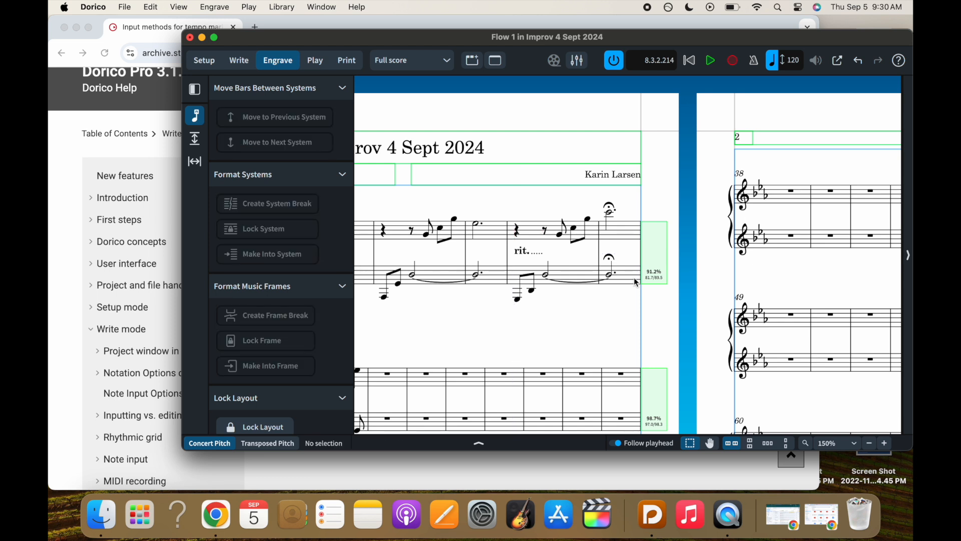
# Play back the opening bars of the score from bar 1 and stop playback.
pyautogui.hscroll(-5, 634, 278)
pyautogui.click(710, 61)
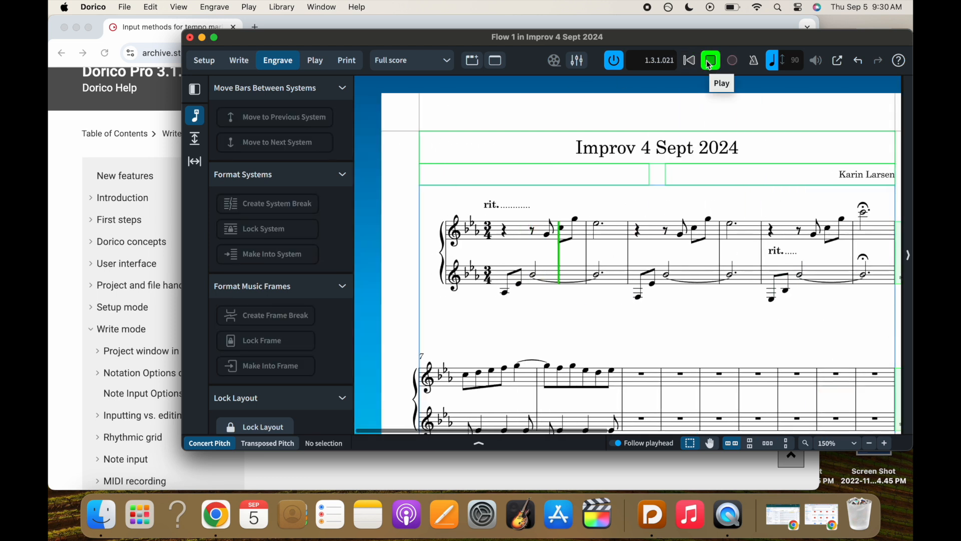
pyautogui.click(709, 62)
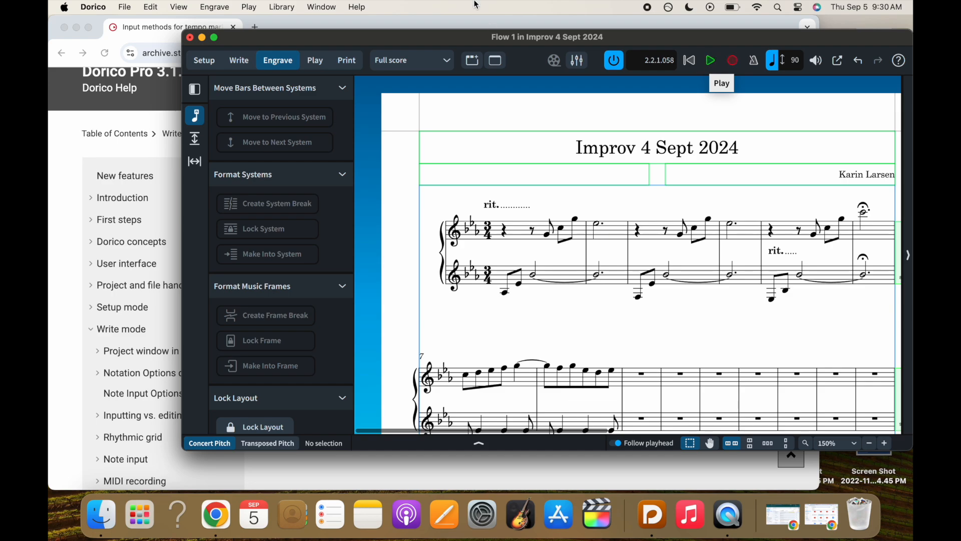
# Return to Write mode, delete the rit. above bar 1 and play the score back.
pyautogui.click(239, 60)
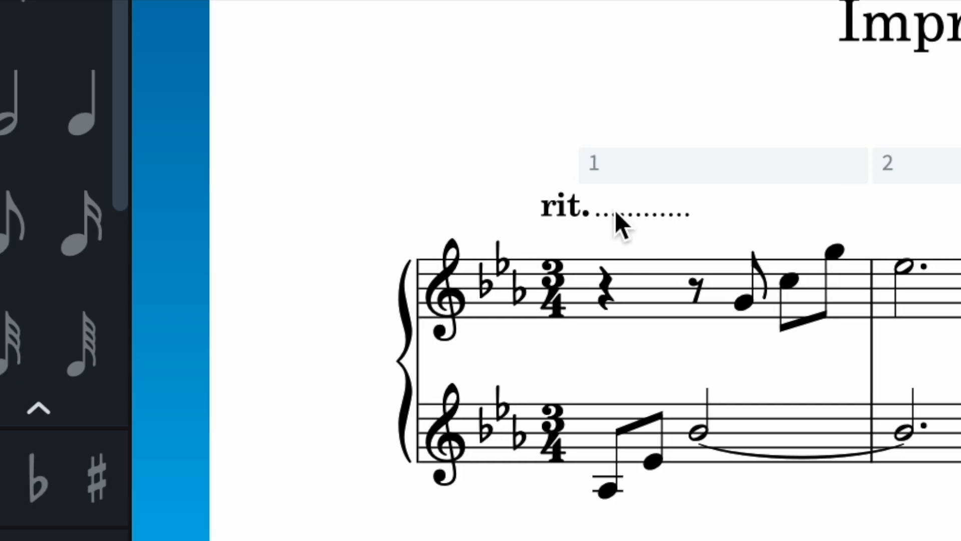
pyautogui.click(501, 206)
pyautogui.press('Delete')
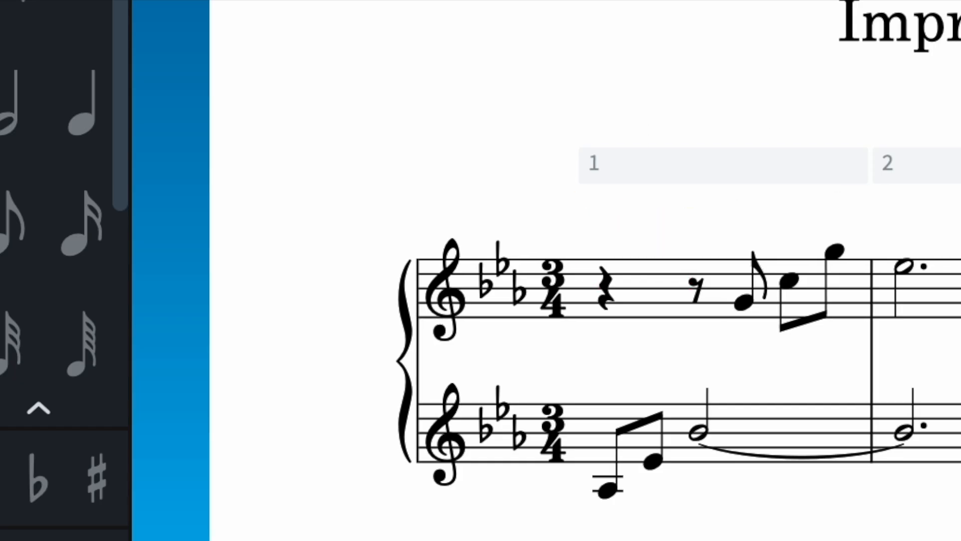
pyautogui.click(711, 62)
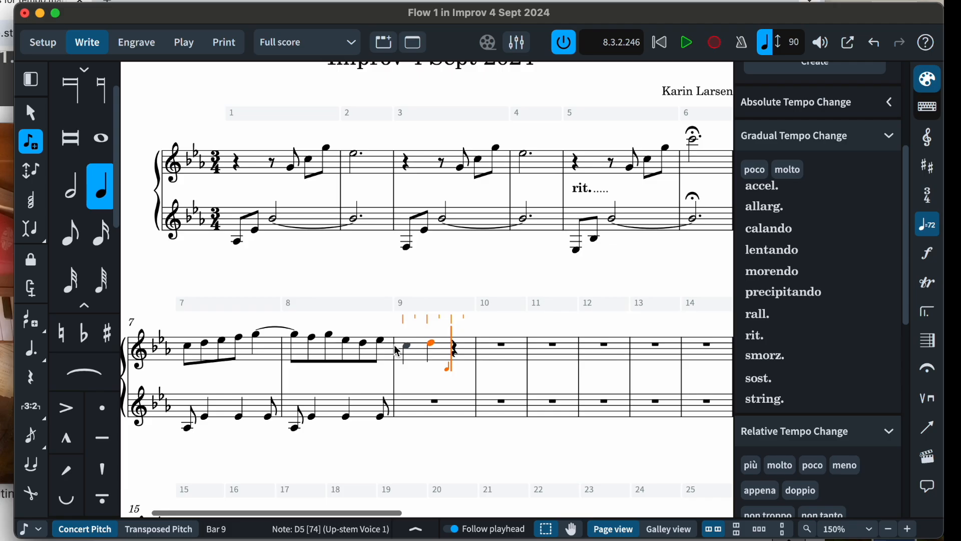
# On the upper staff, enter a quarter-note E-flat on bar 9's last beat and quarter notes C, D and E-flat in bar 10.
pyautogui.press('e')
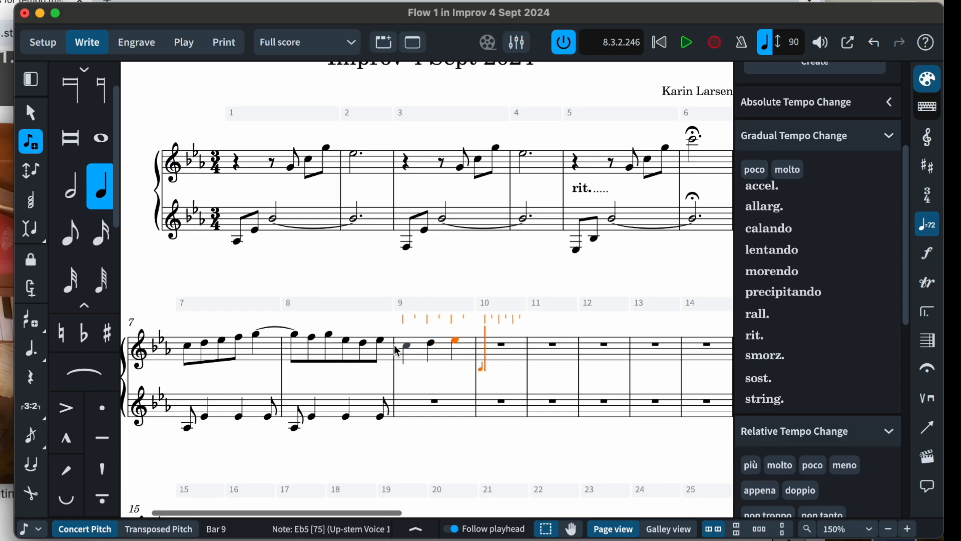
pyautogui.press('c')
pyautogui.press('d')
pyautogui.press('e')
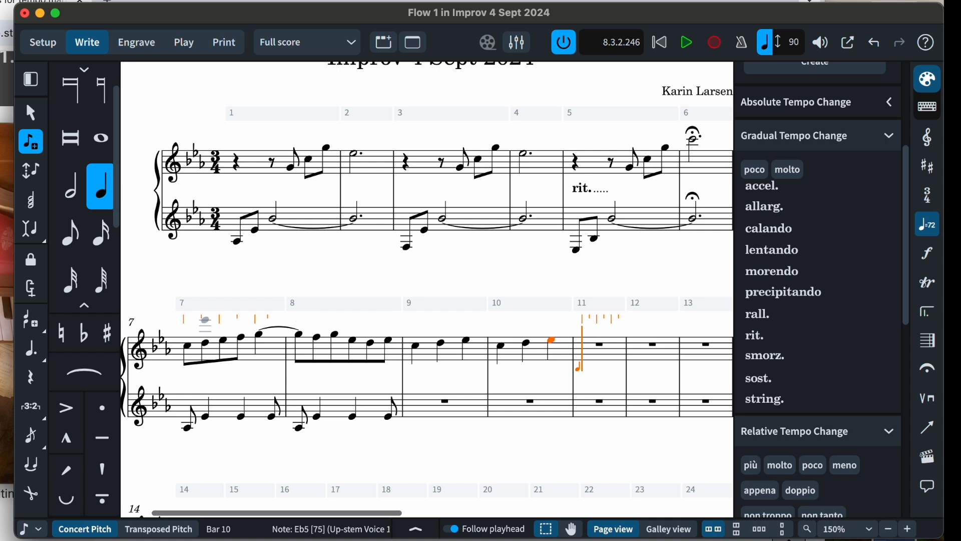
# Switch to the piano recording in the video player, play it from about 0:56 and pause at 1:02.
pyautogui.click(6, 368)
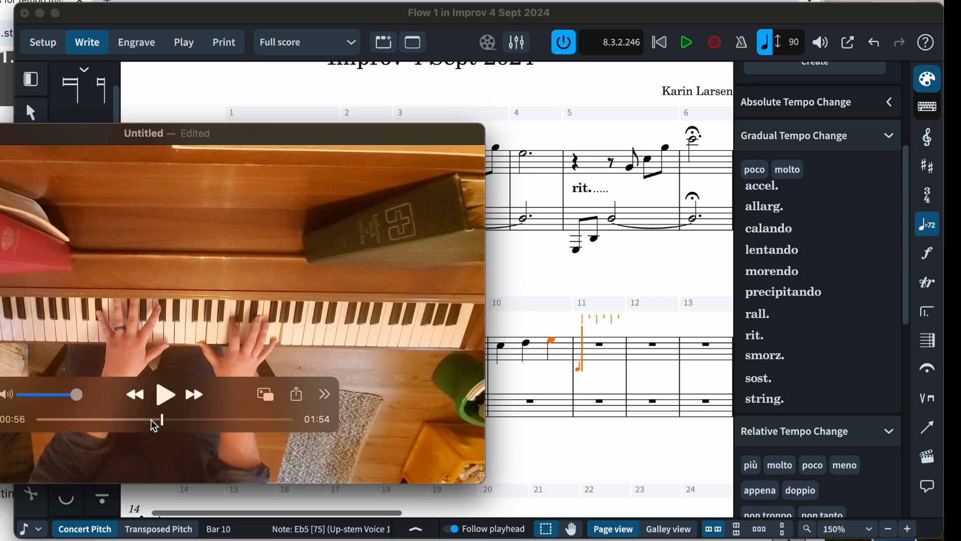
pyautogui.moveTo(163, 425); pyautogui.dragTo(161, 423)
pyautogui.click(165, 398)
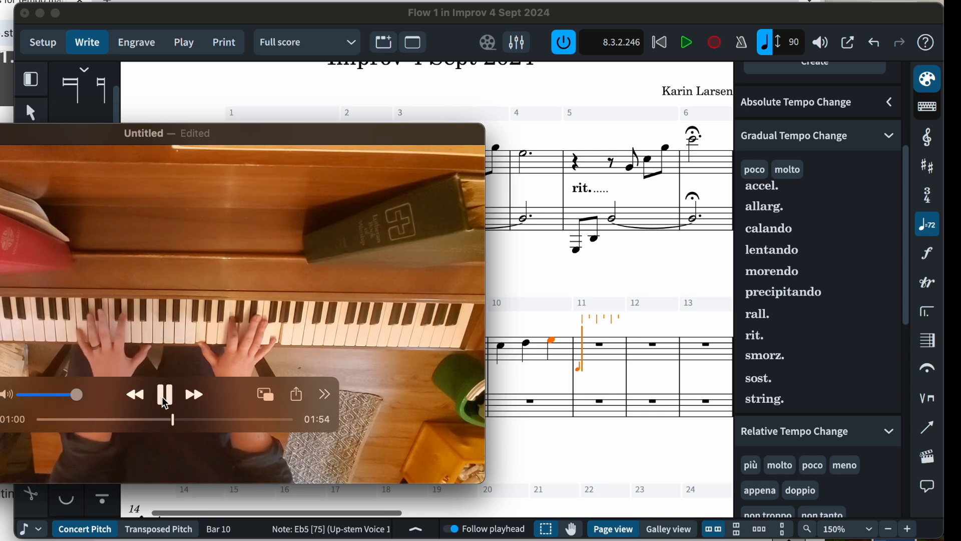
pyautogui.click(165, 401)
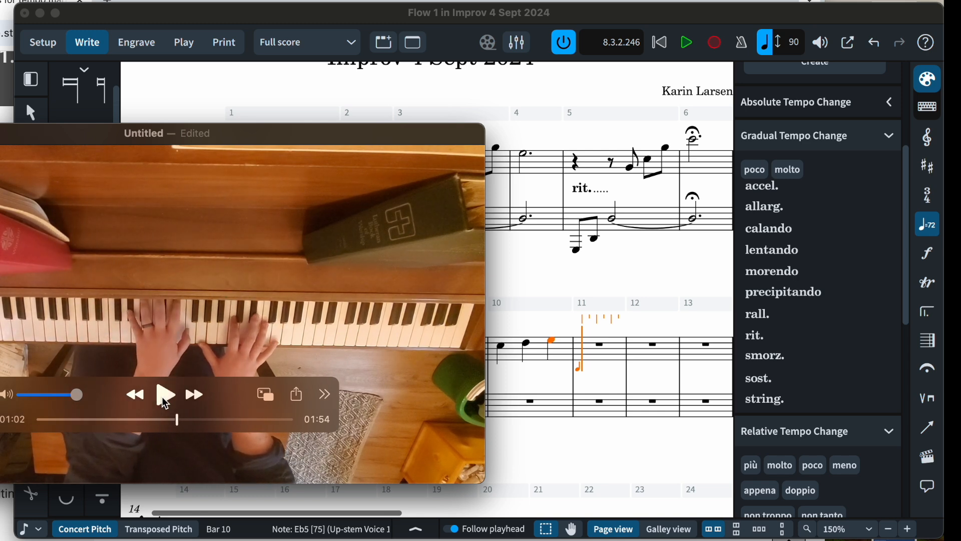
# In Dorico, enter a dotted half-note chord of C5 and G5 in bar 11 of the upper staff using chord input.
pyautogui.click(577, 415)
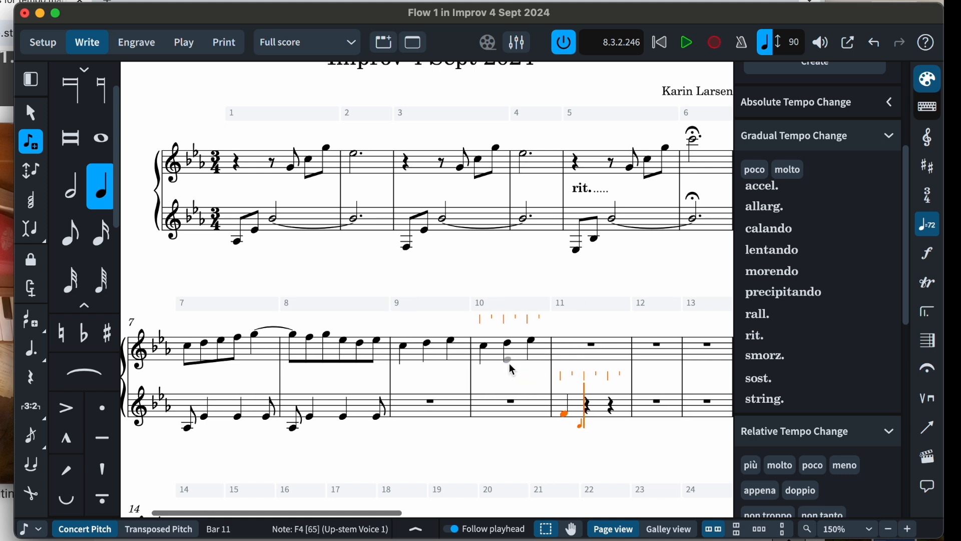
pyautogui.hotkey('ctrl', 'z')
pyautogui.click(70, 186)
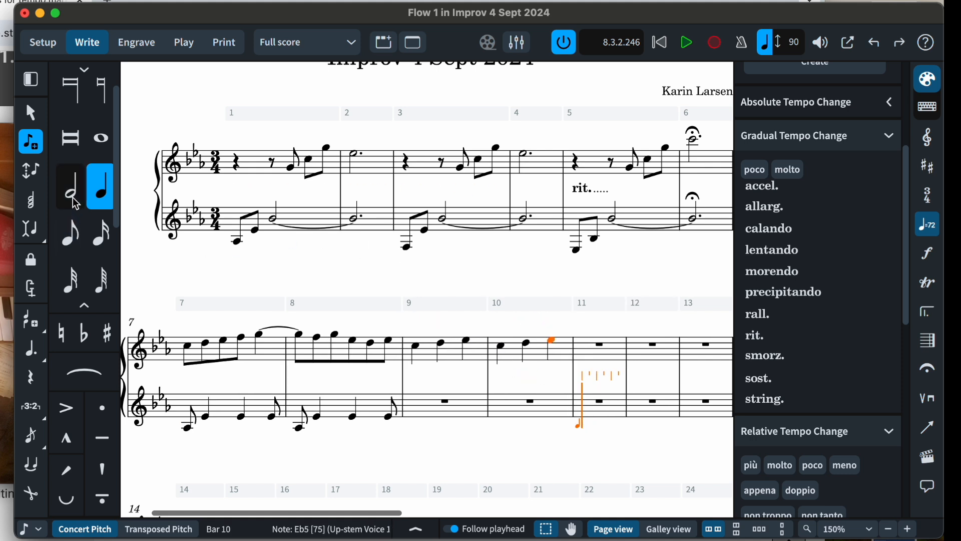
pyautogui.click(31, 349)
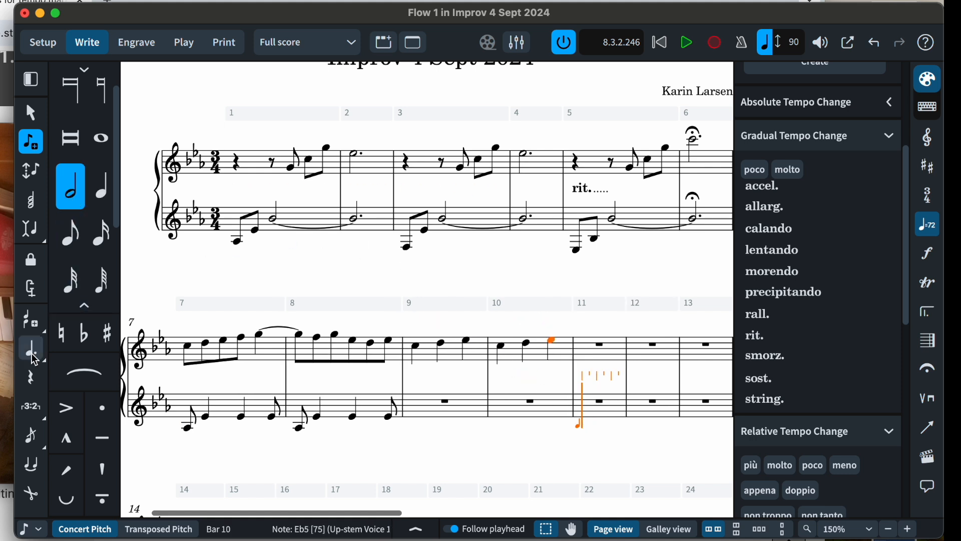
pyautogui.click(38, 204)
pyautogui.click(583, 409)
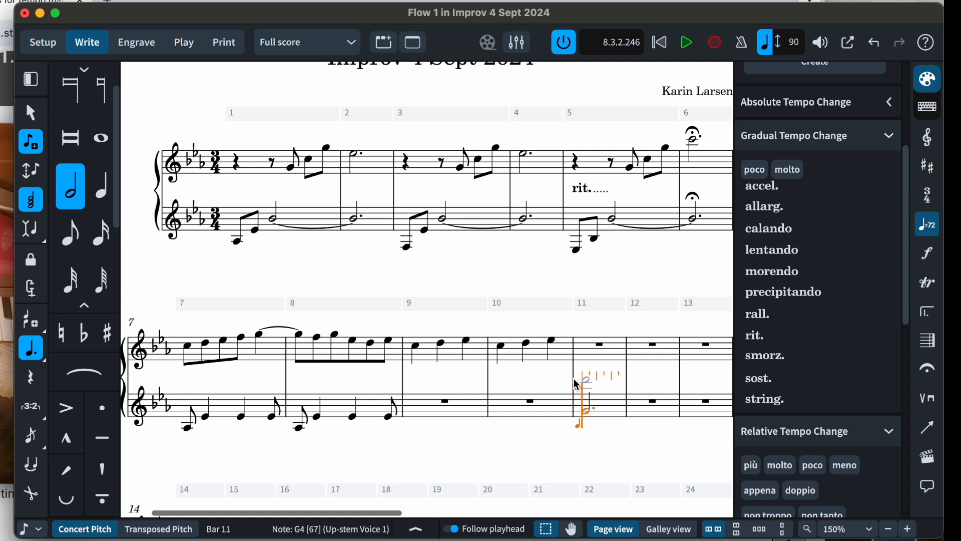
pyautogui.hotkey('ctrl', 'z')
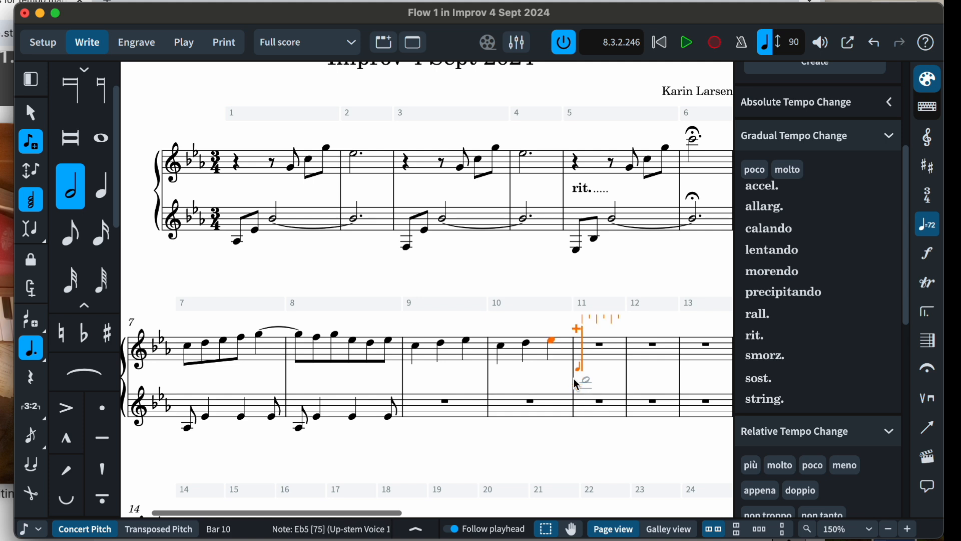
pyautogui.press('g')
pyautogui.hotkey('shift', 'alt', 'e')
pyautogui.press('super+alt+Down')
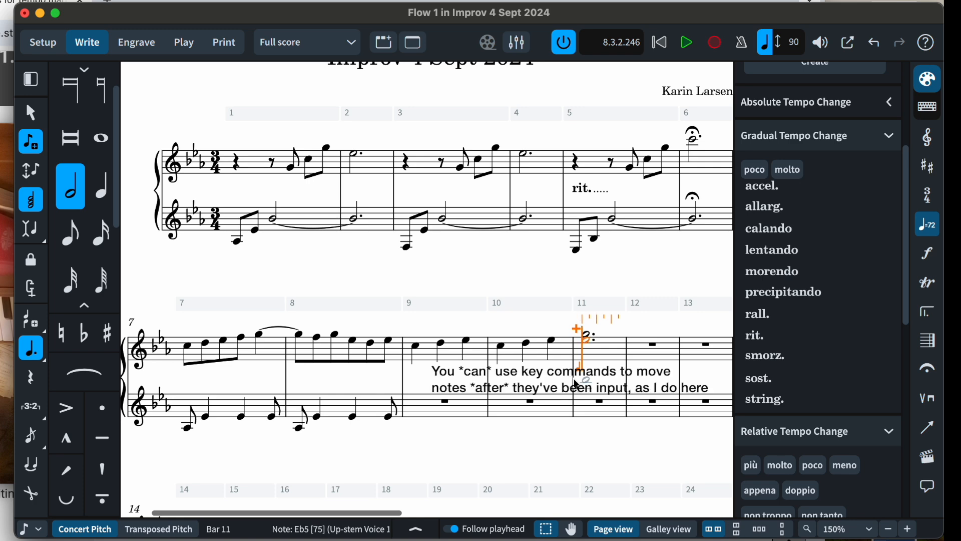
pyautogui.hotkey('alt', 'Down')
pyautogui.hotkey('alt', 'Down')
pyautogui.press('super+Tab')
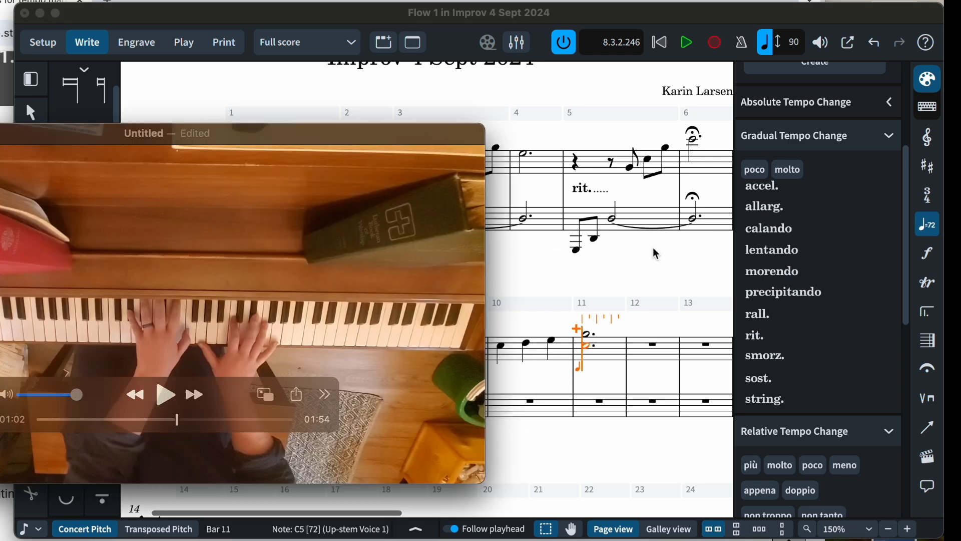
pyautogui.click(597, 325)
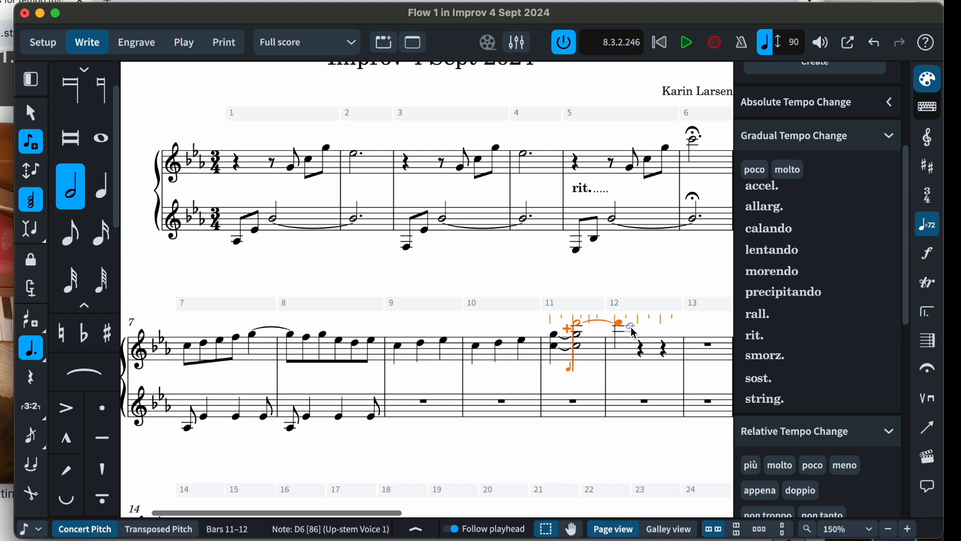
pyautogui.press('super+z')
pyautogui.press('g')
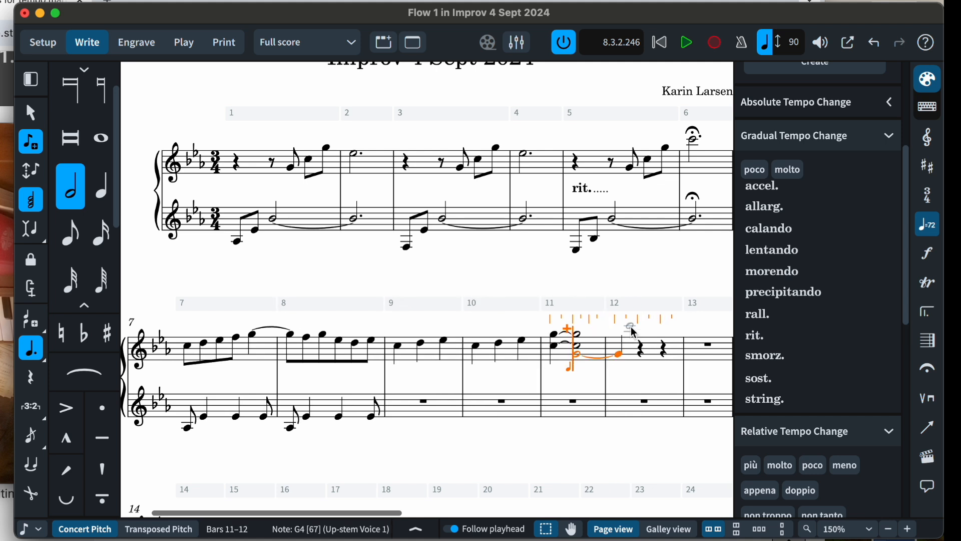
pyautogui.press('super+z')
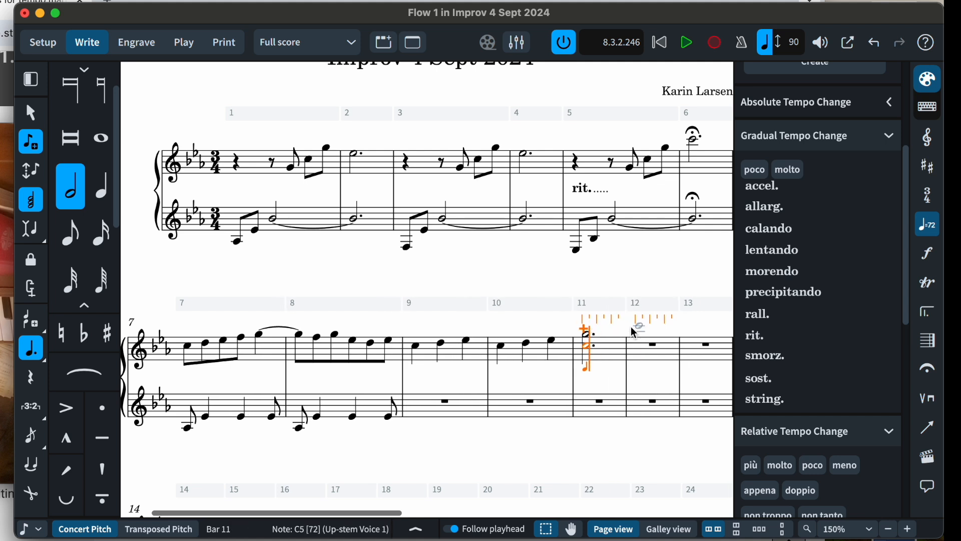
# Add a G4 at the bottom of the bar 11 chord and leave note input.
pyautogui.press('g')
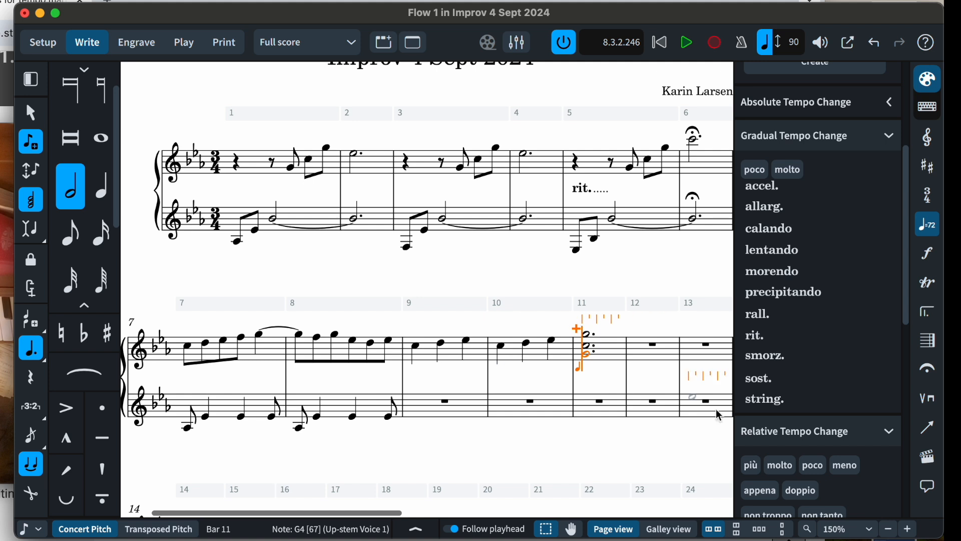
pyautogui.click(31, 113)
pyautogui.press('Escape')
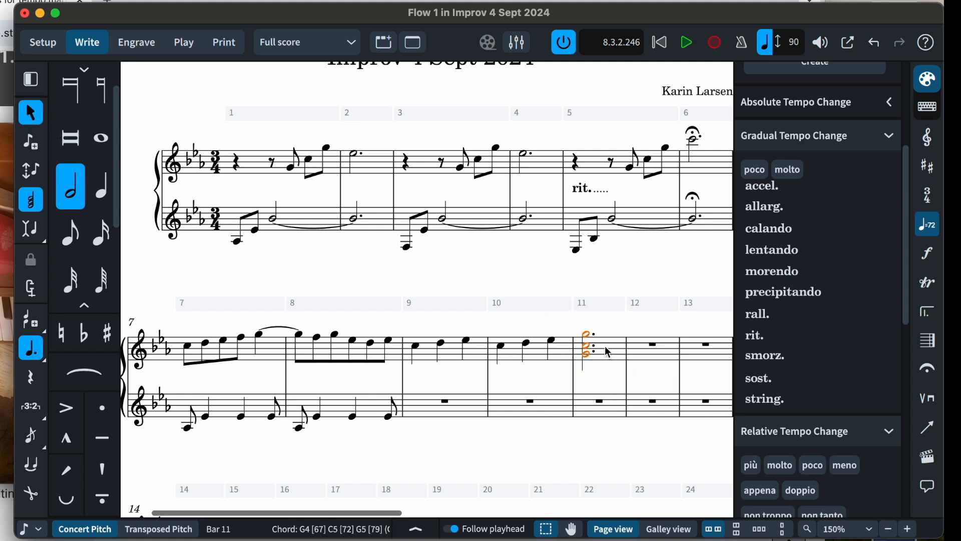
# Paste copies of bar 11's three-note chord into bars 12 and 13 of the upper staff.
pyautogui.click(654, 361)
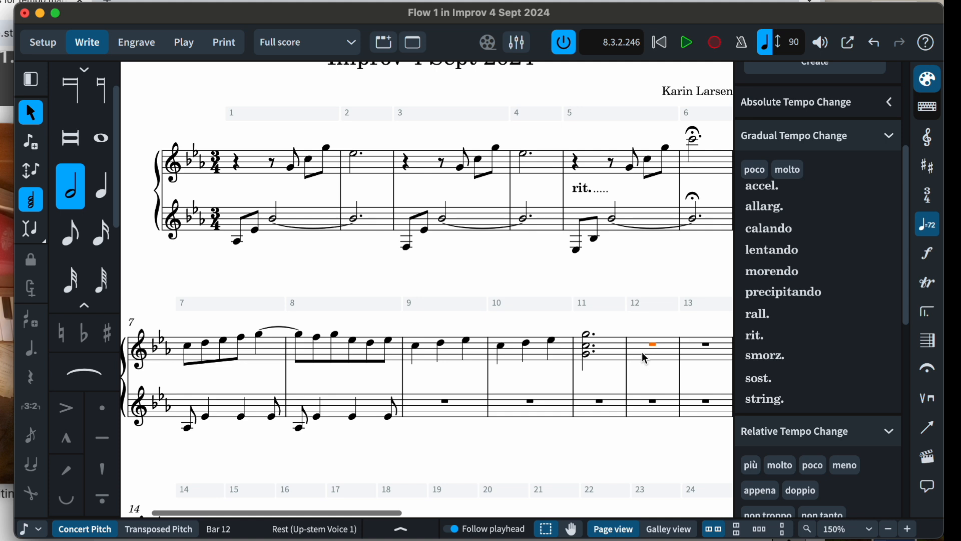
pyautogui.press('super+v')
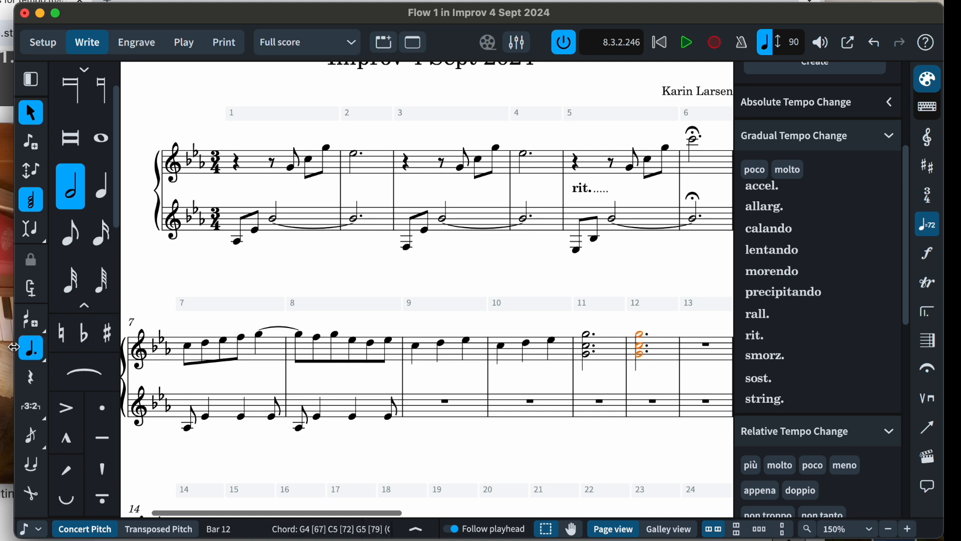
pyautogui.press('super+v')
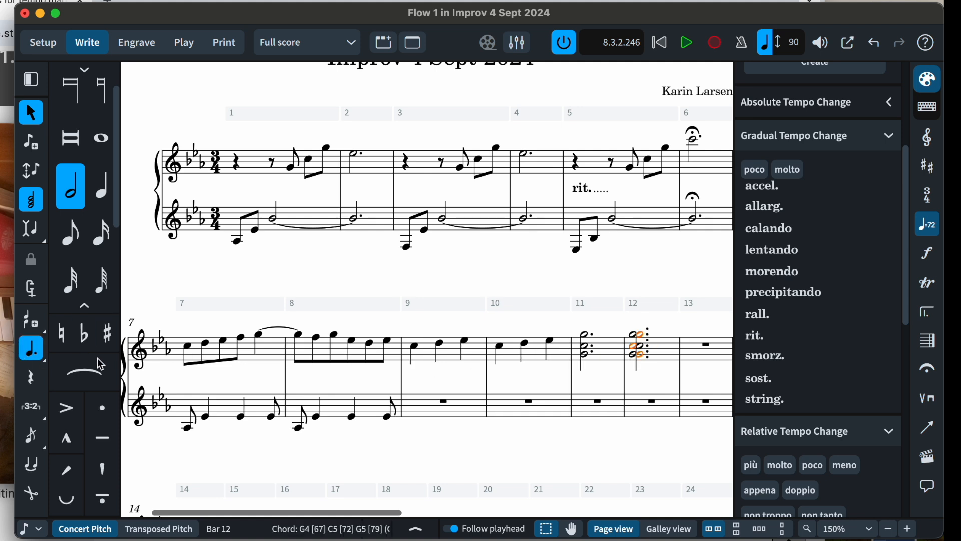
pyautogui.press('super+z')
pyautogui.press('Right')
pyautogui.press('super+v')
pyautogui.press('Left')
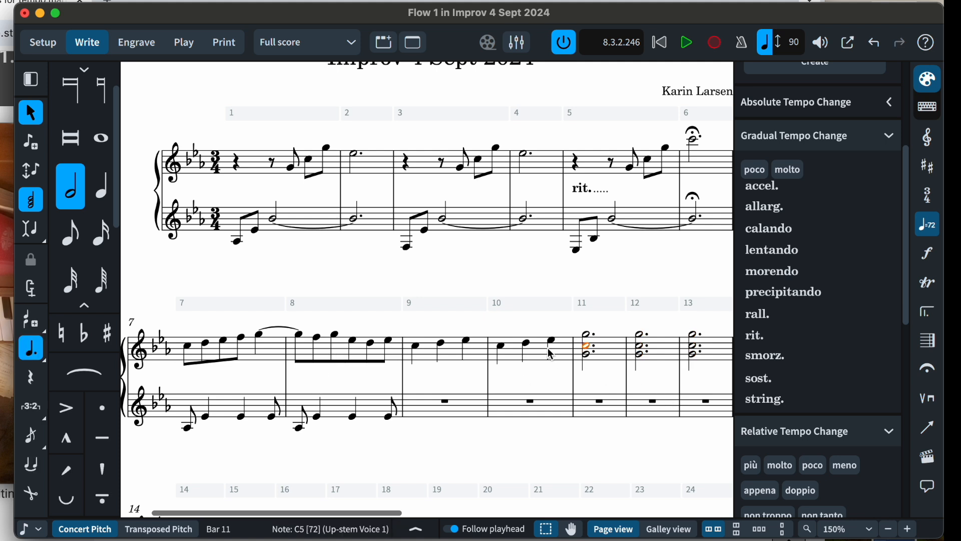
pyautogui.press('t')
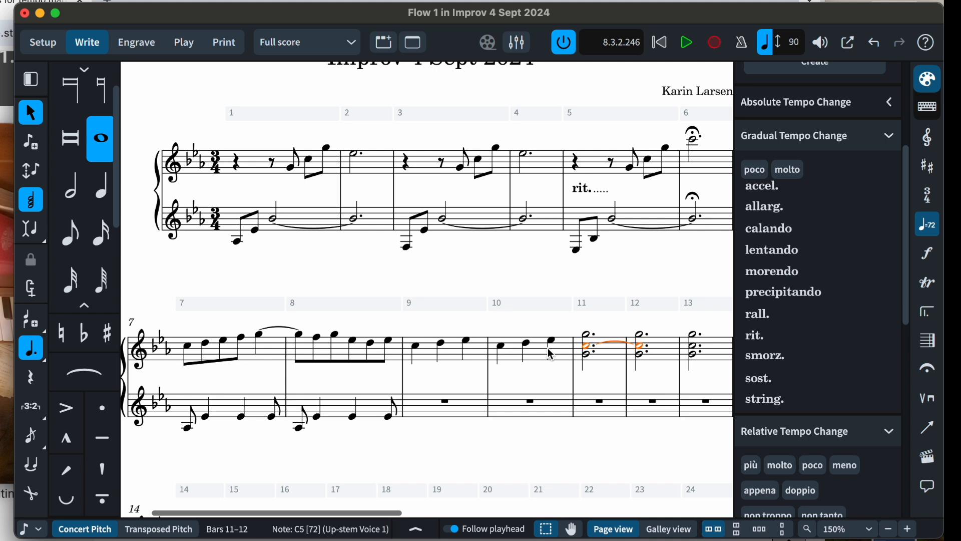
pyautogui.press('super+z')
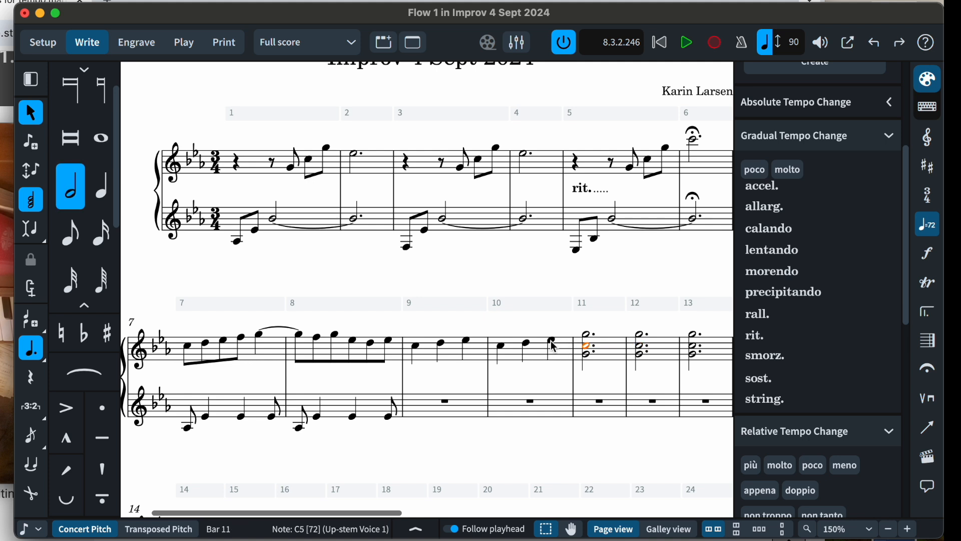
# Tie all three notes of the bar 11 chord across bars 12 and 13.
pyautogui.click(587, 360)
pyautogui.press('t')
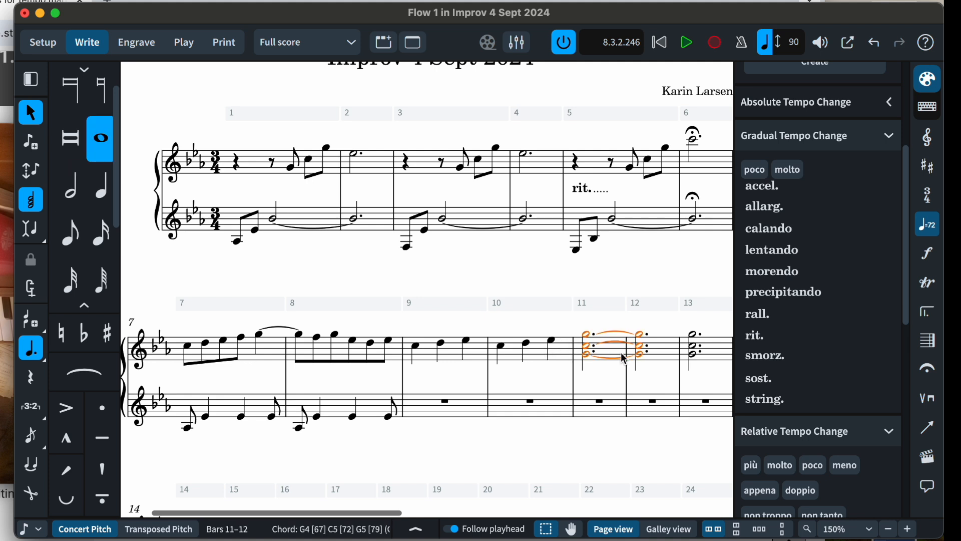
pyautogui.press('t')
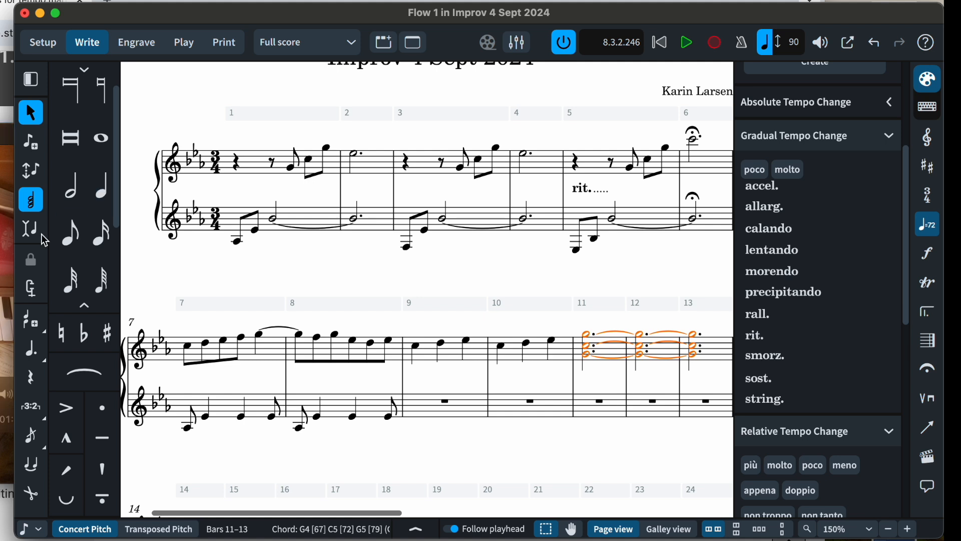
# Paste a copy of bar 8's lower-staff pattern into bar 9 of the lower staff.
pyautogui.click(328, 419)
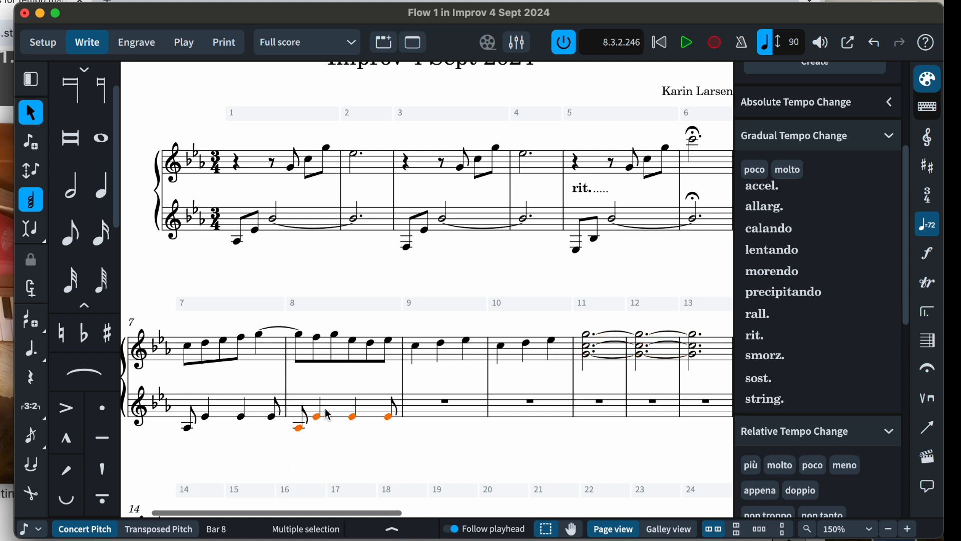
pyautogui.click(436, 416)
pyautogui.press('super+v')
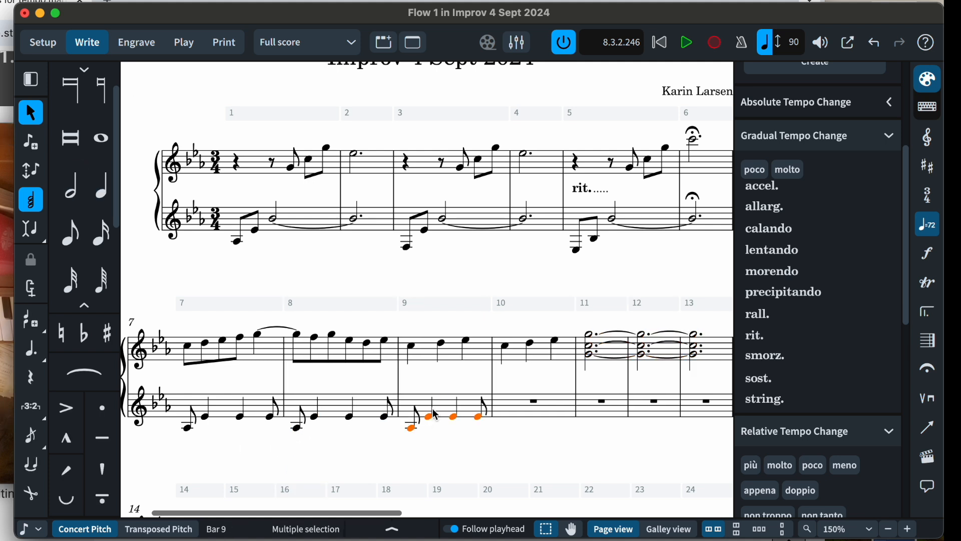
# Lower the first lower-staff note of bar 9 to F3.
pyautogui.click(30, 142)
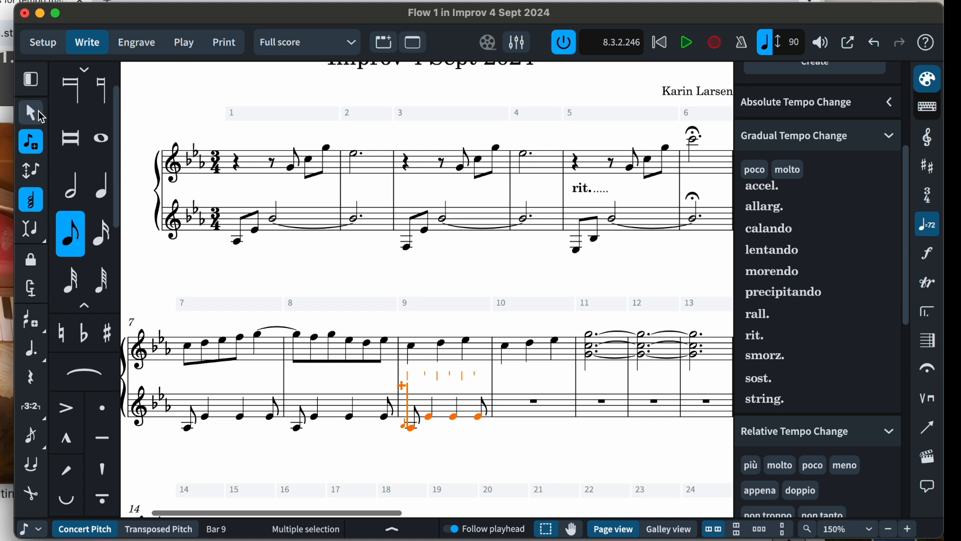
pyautogui.click(31, 113)
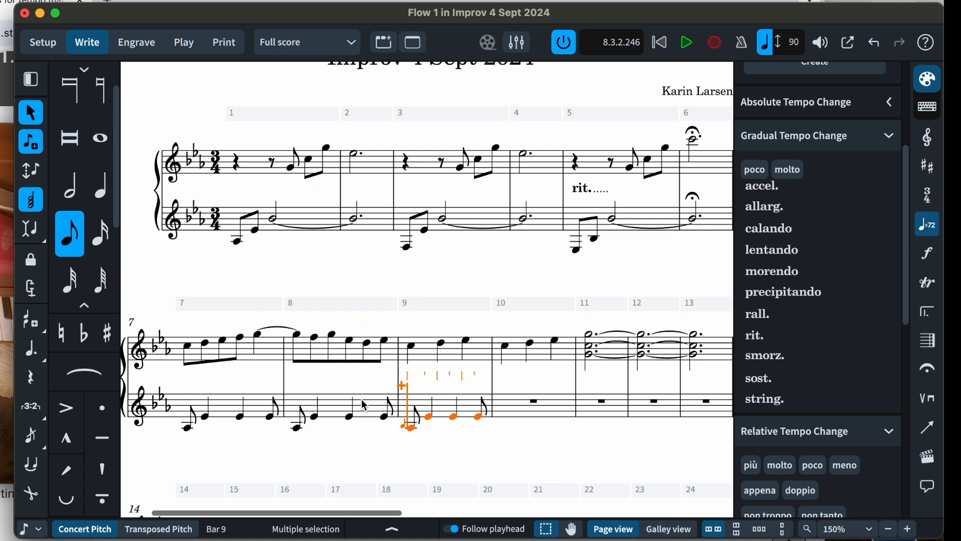
pyautogui.click(414, 430)
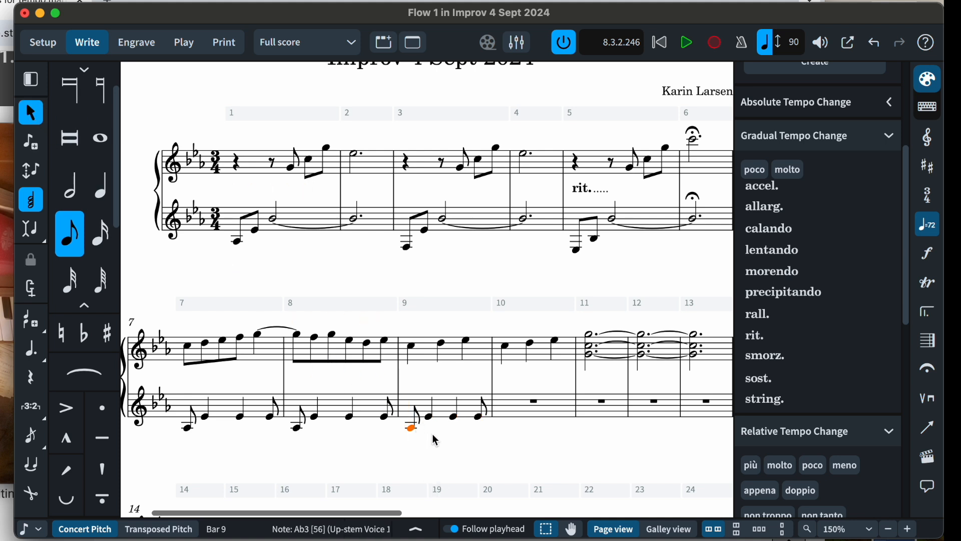
pyautogui.press('Down')
pyautogui.press('Down')
pyautogui.press('Down')
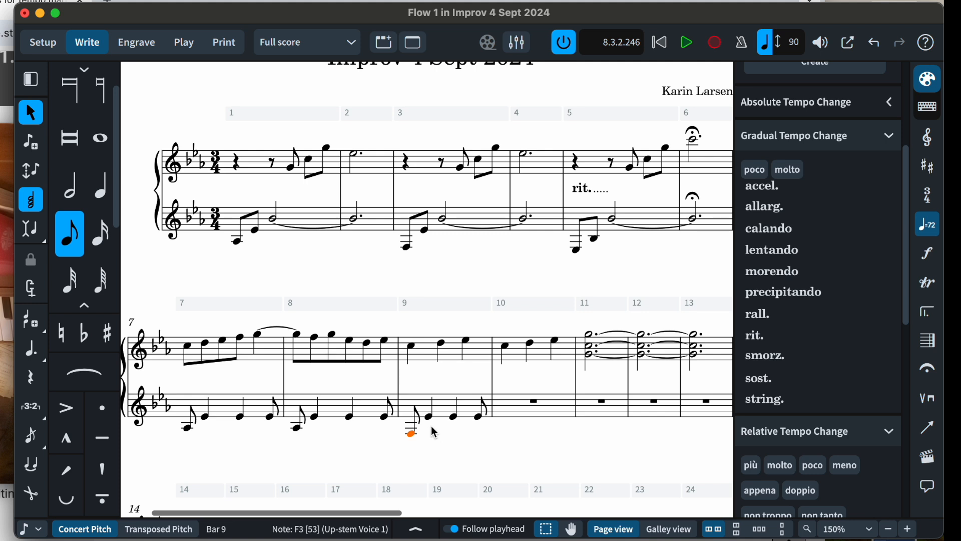
# Paste a copy of bar 9's lower-staff pattern into bar 10 of the lower staff.
pyautogui.click(419, 401)
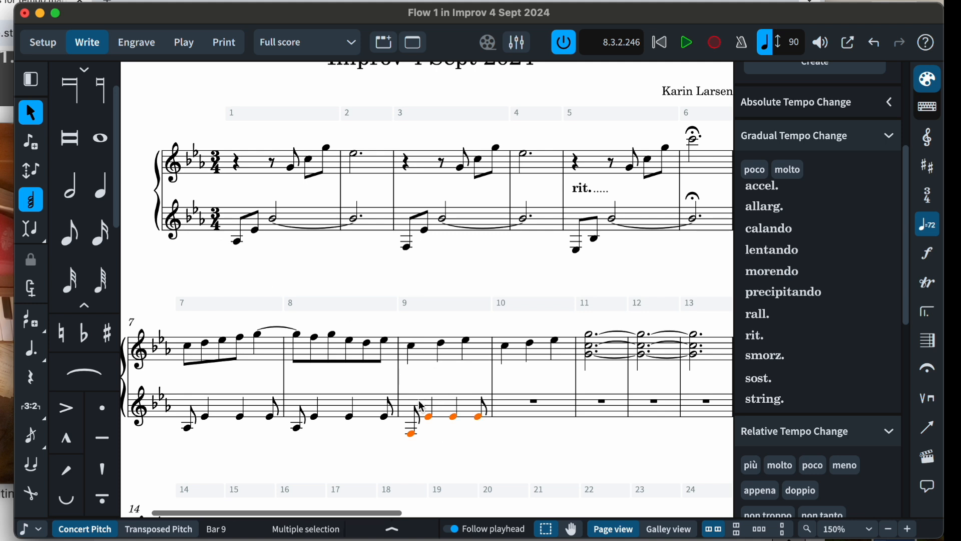
pyautogui.press('Right')
pyautogui.press('super+v')
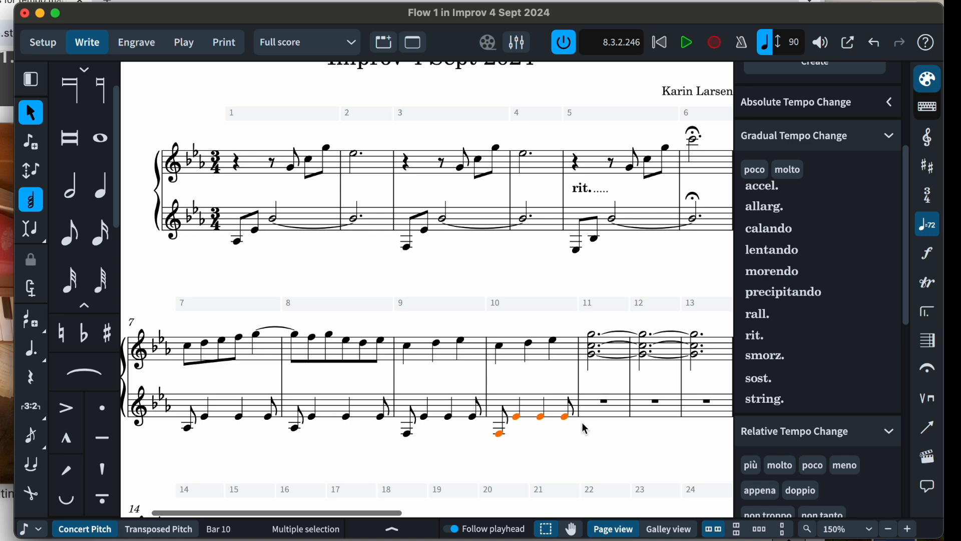
# Switch to the piano recording in the video player and replay the passage from about 0:56.
pyautogui.click(6, 420)
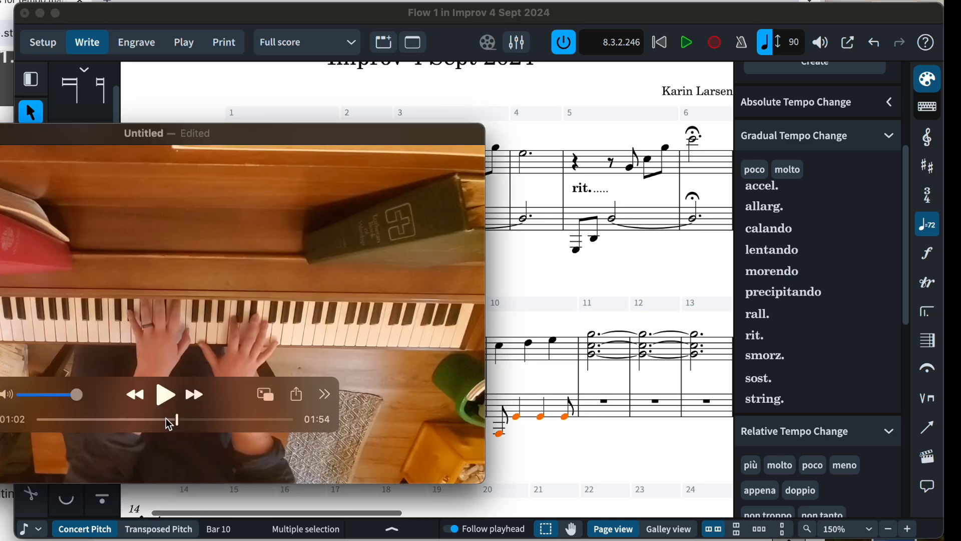
pyautogui.moveTo(171, 423); pyautogui.dragTo(164, 418)
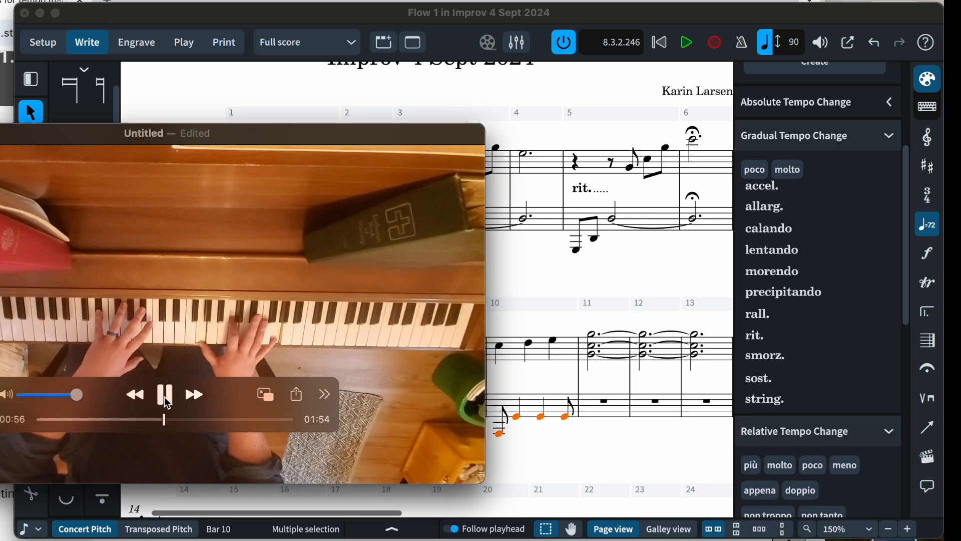
pyautogui.click(153, 417)
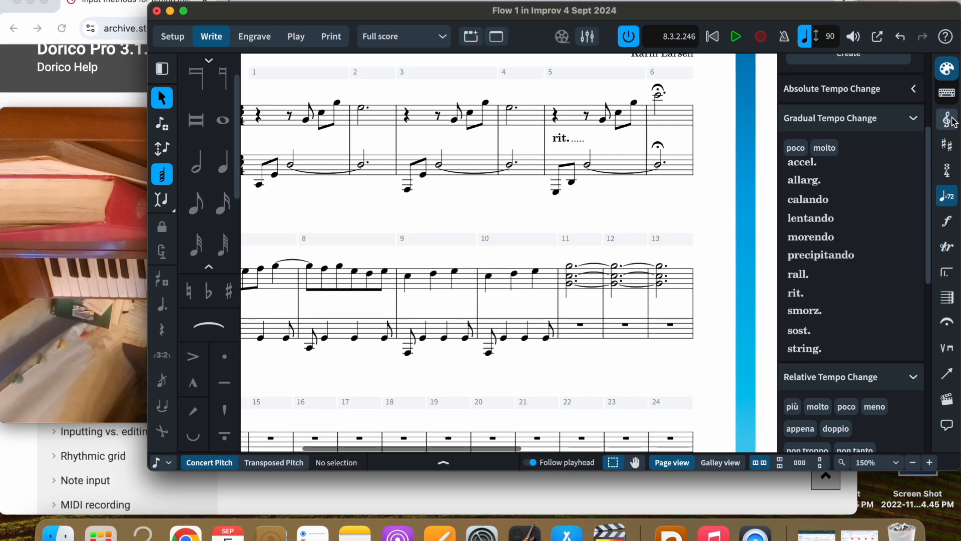
# Switch to Dorico and try to place a bass clef in bar 11 of the lower staff.
pyautogui.click(923, 141)
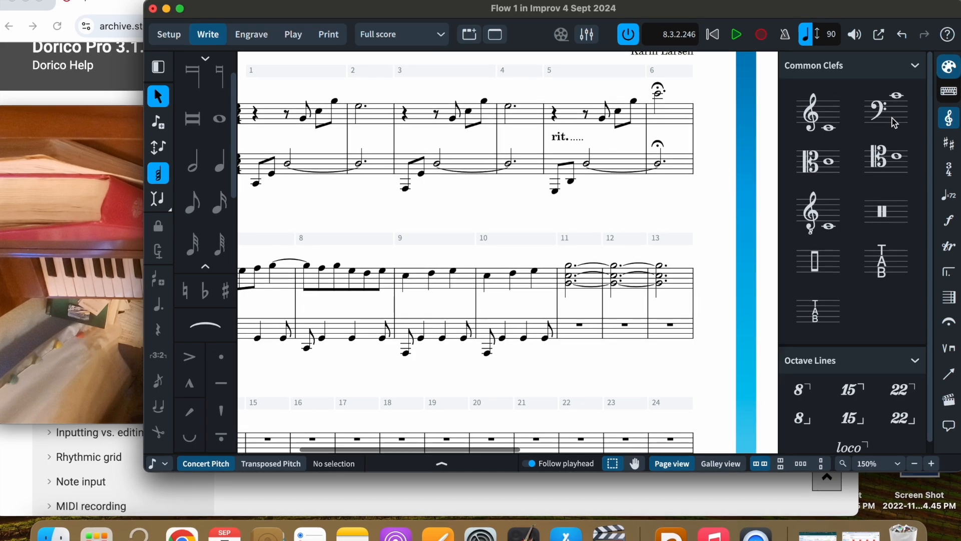
pyautogui.click(889, 112)
pyautogui.click(573, 326)
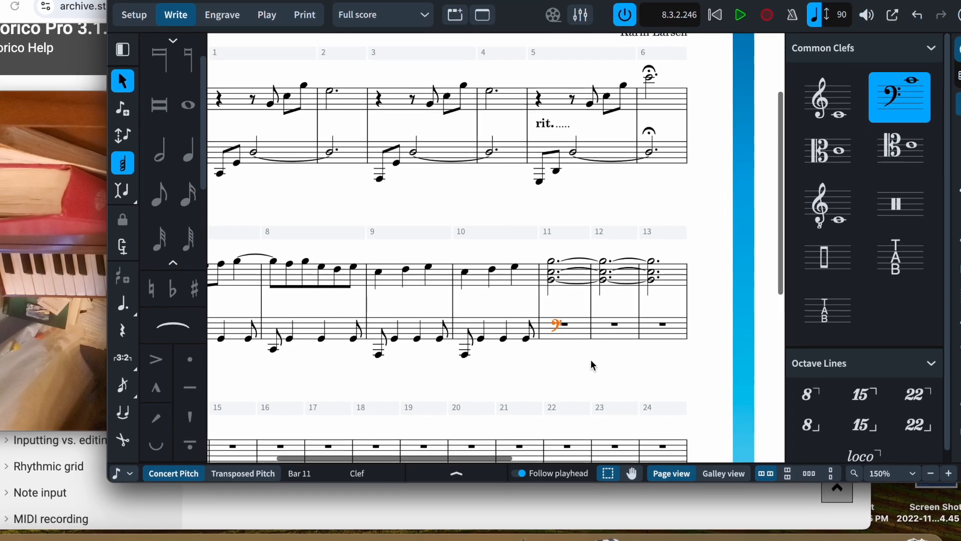
pyautogui.doubleClick(557, 325)
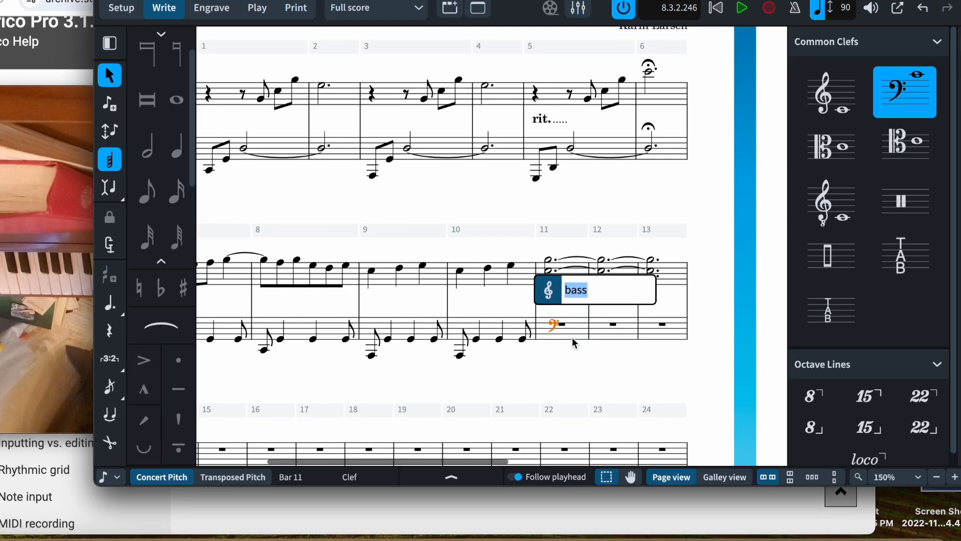
pyautogui.click(573, 335)
pyautogui.click(570, 358)
pyautogui.hscroll(-4, 576, 366)
pyautogui.scroll(-3, 575, 366)
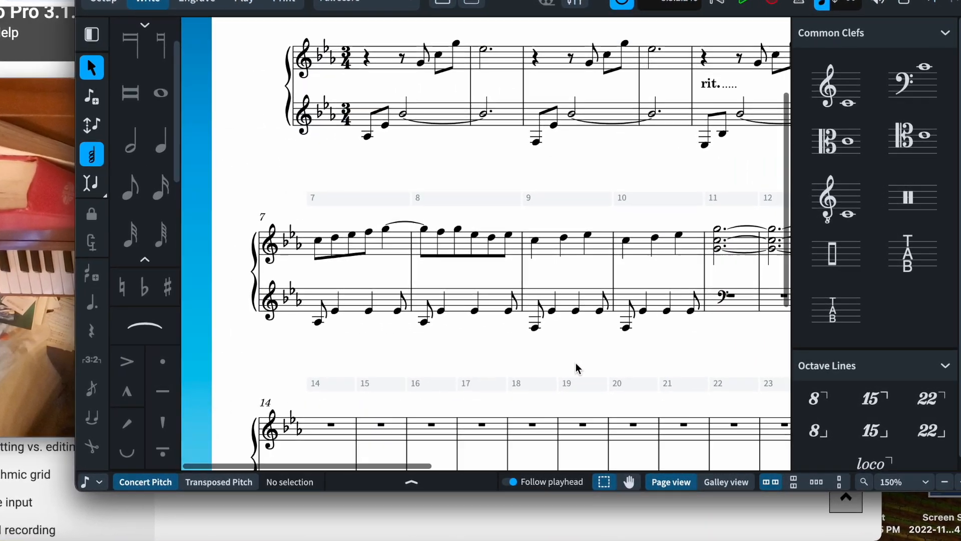
pyautogui.scroll(3, 576, 369)
pyautogui.hscroll(4, 575, 368)
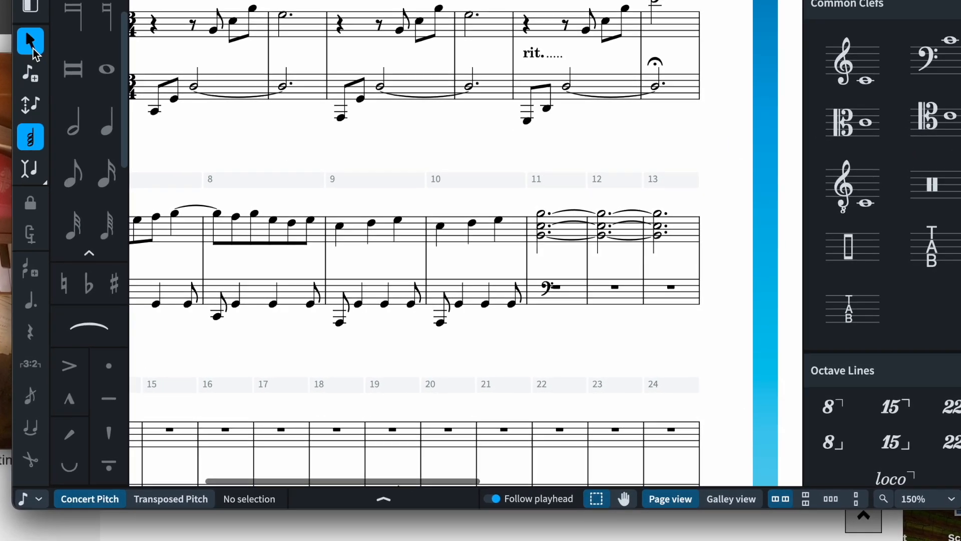
# Try to enter an eighth-note Eb3 and a quarter-note Bb3 in bar 11 of the lower staff.
pyautogui.click(25, 65)
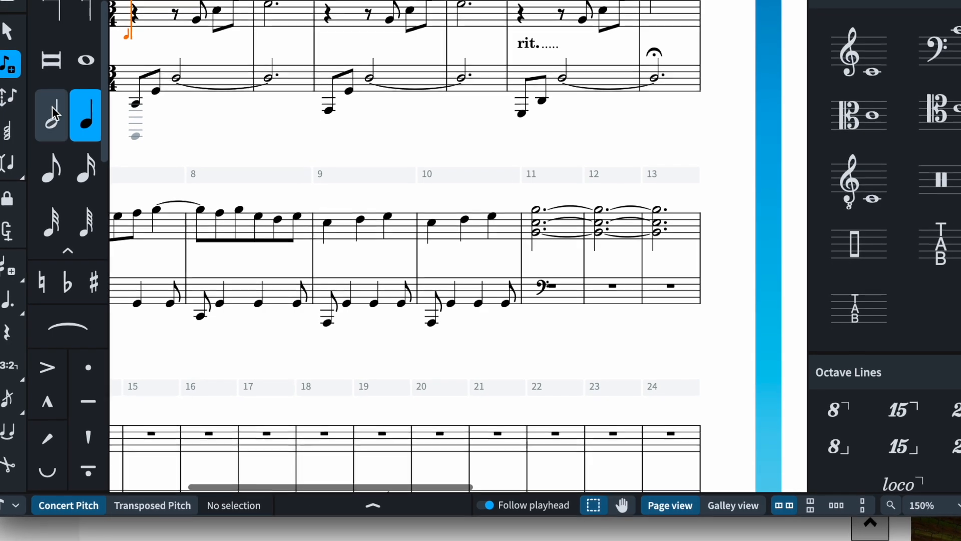
pyautogui.click(60, 160)
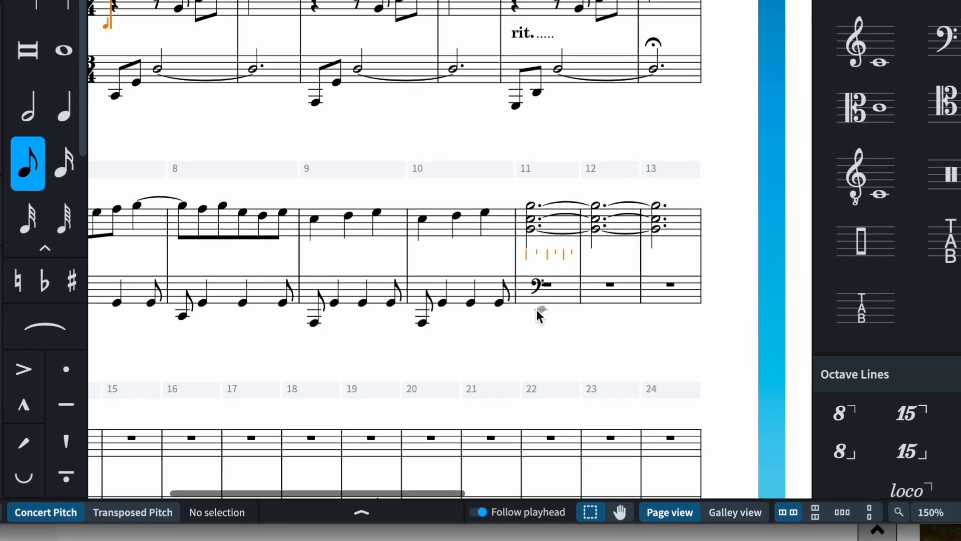
pyautogui.click(545, 289)
pyautogui.click(34, 102)
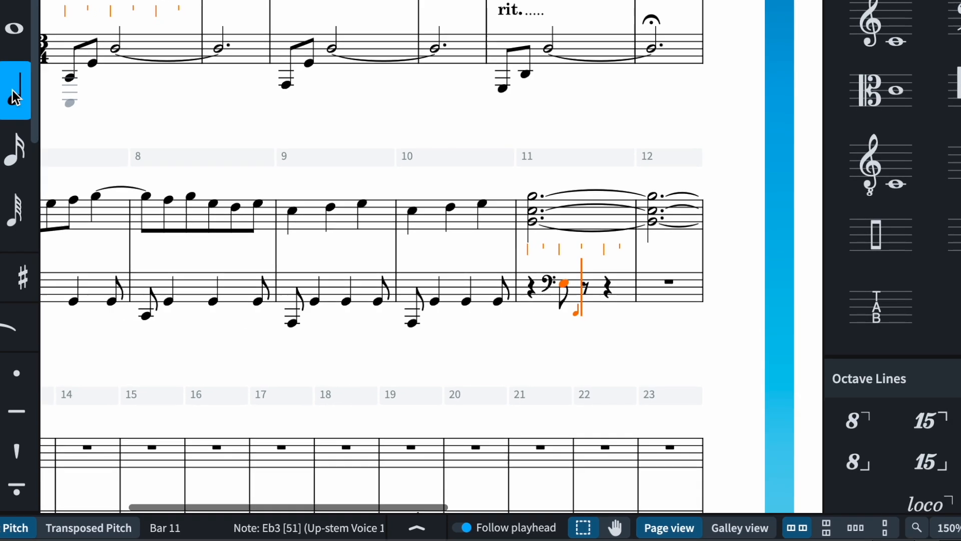
pyautogui.press('b')
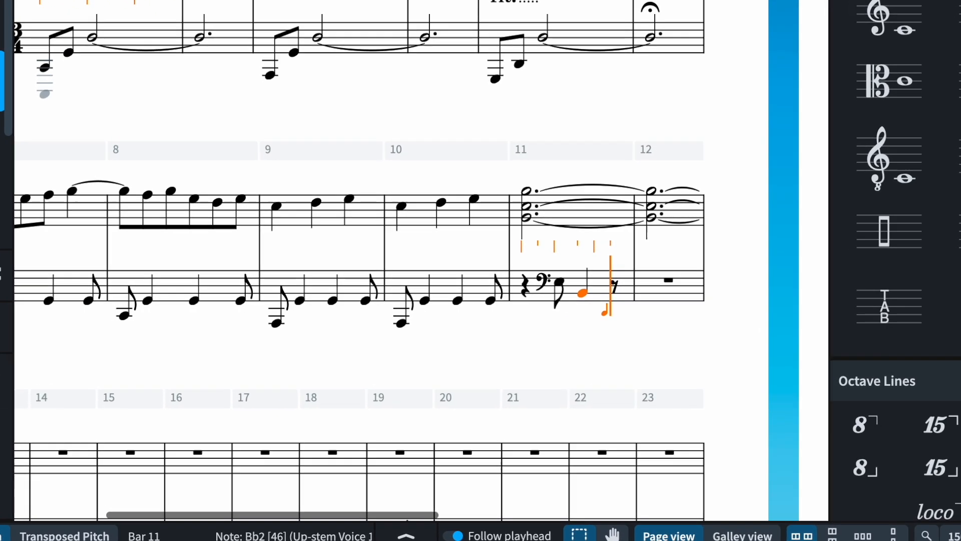
pyautogui.hotkey('ctrl', 'alt', 'Up')
pyautogui.press('Escape')
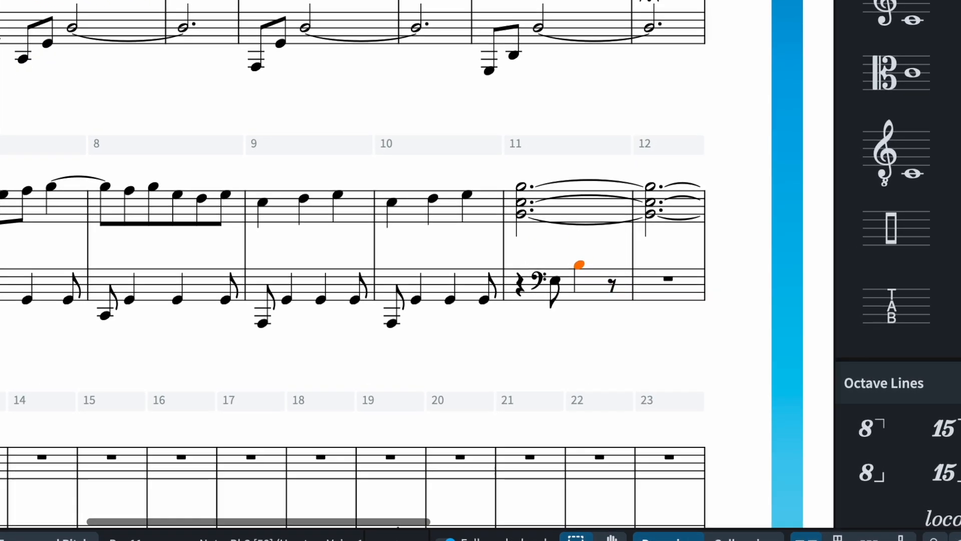
# Delete the notes just entered in bar 11 of the lower staff.
pyautogui.press('Right')
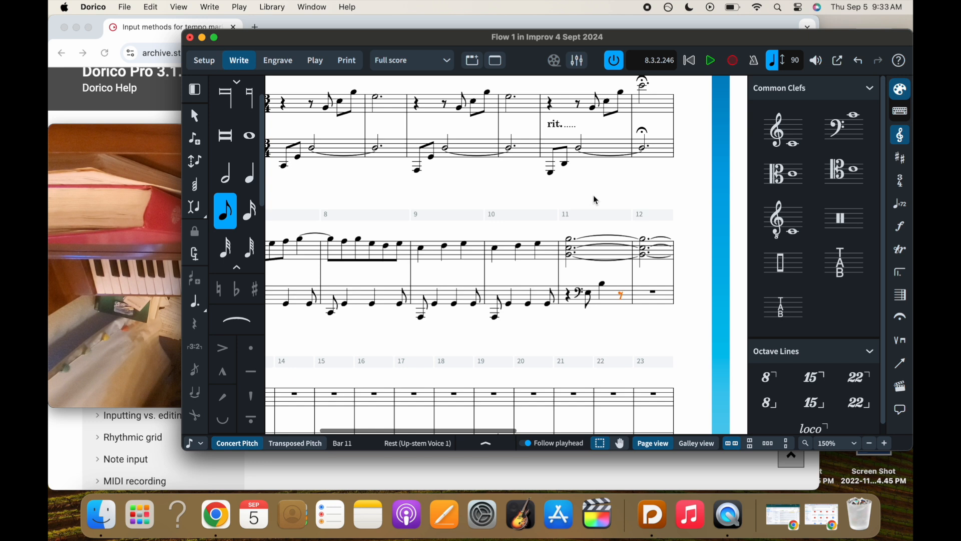
pyautogui.press('BackSpace')
pyautogui.press('BackSpace')
pyautogui.press('BackSpace')
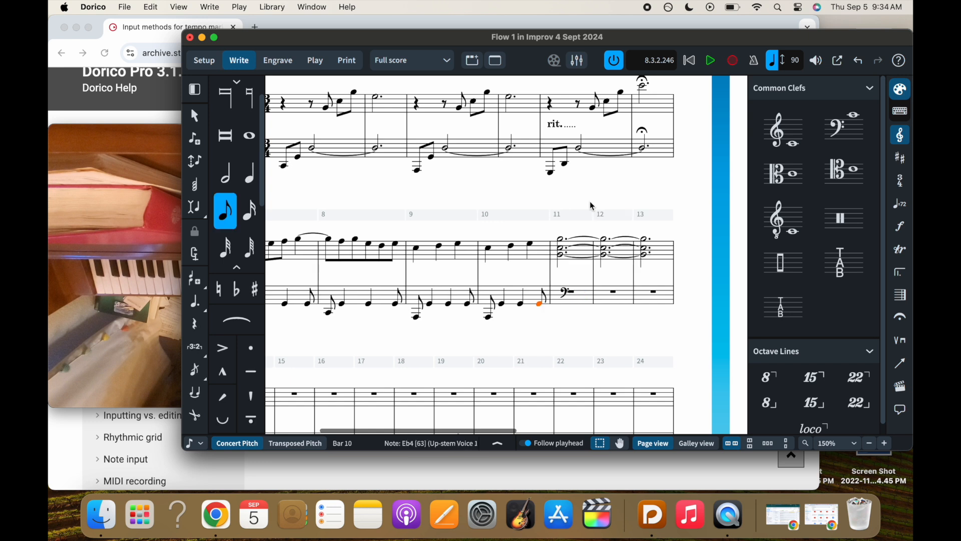
# Replace the misplaced bass clef in bar 11 of the lower staff with one at the very start of the bar.
pyautogui.click(195, 115)
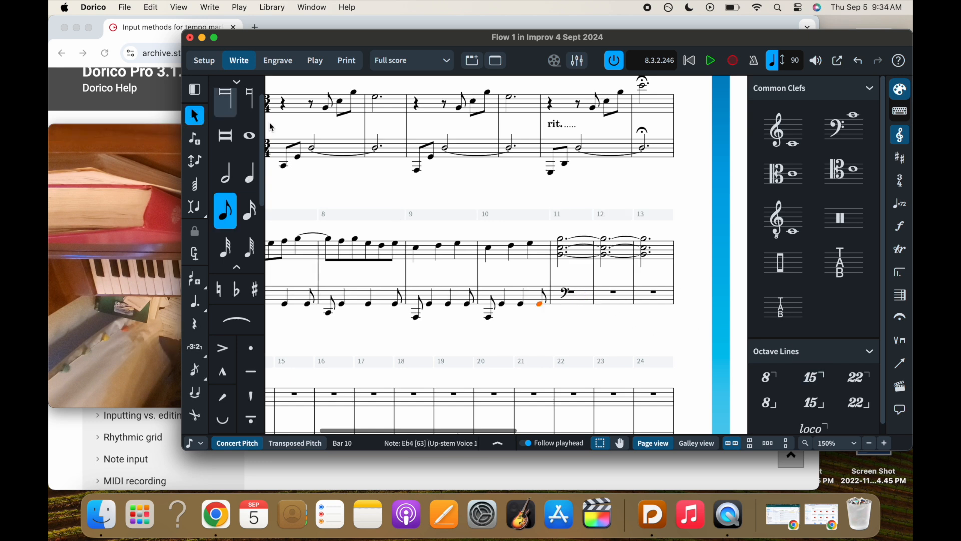
pyautogui.click(563, 294)
pyautogui.press('BackSpace')
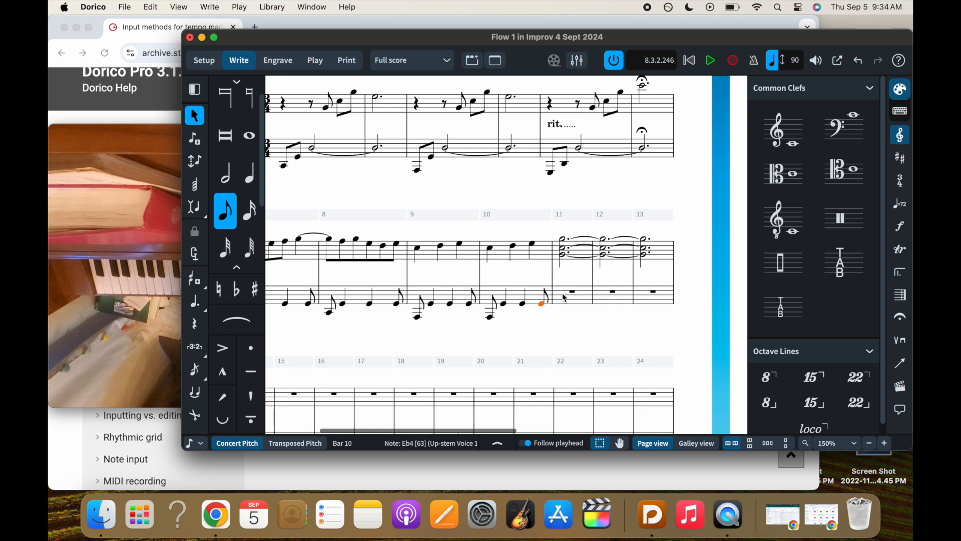
pyautogui.press('Right')
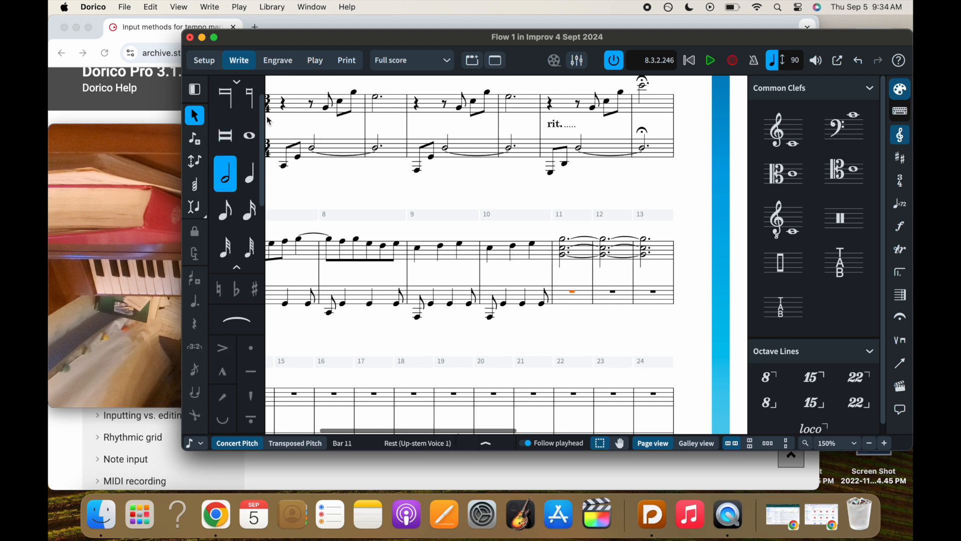
pyautogui.click(849, 137)
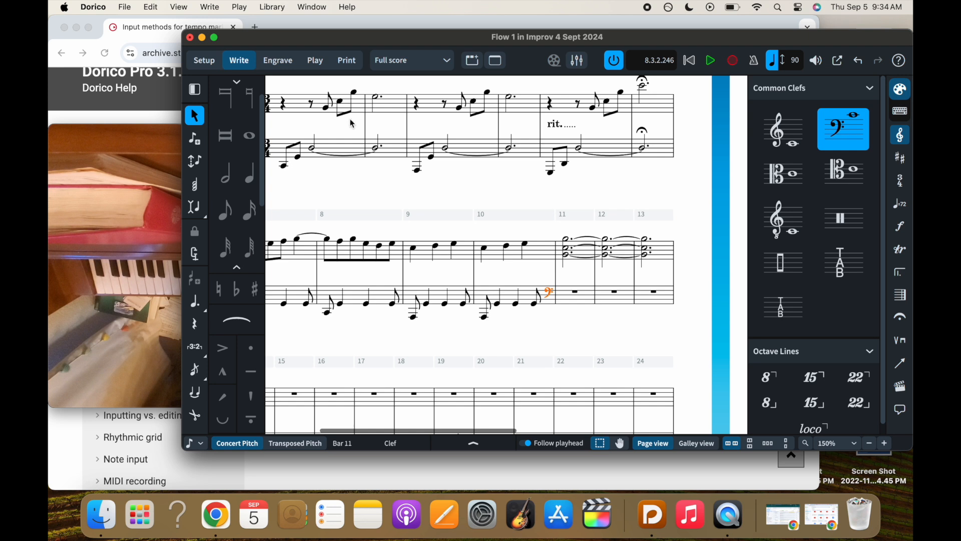
# Enter an eighth-note Eb3, two quarter-note Bb3s and an eighth-note Bb3 in bar 11 of the lower staff.
pyautogui.press('Return')
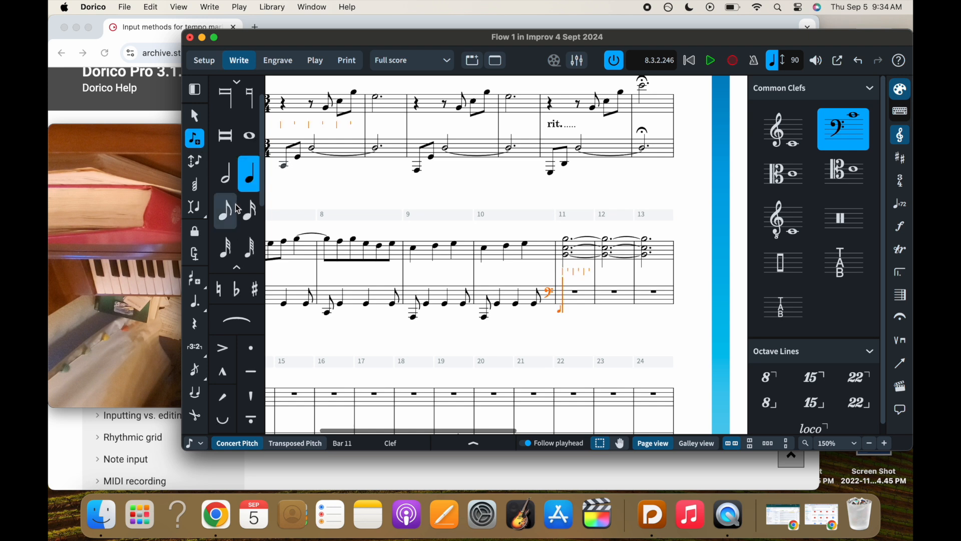
pyautogui.click(238, 209)
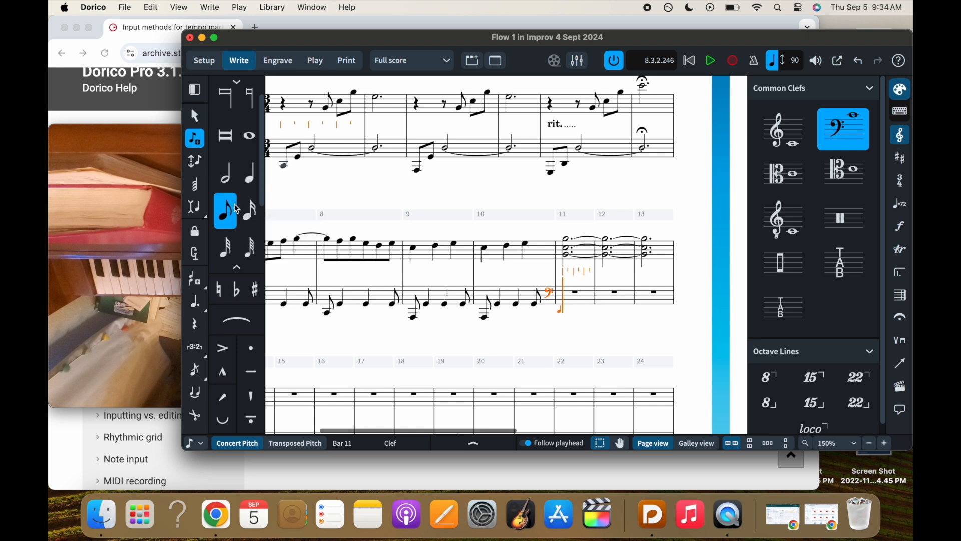
pyautogui.press('e')
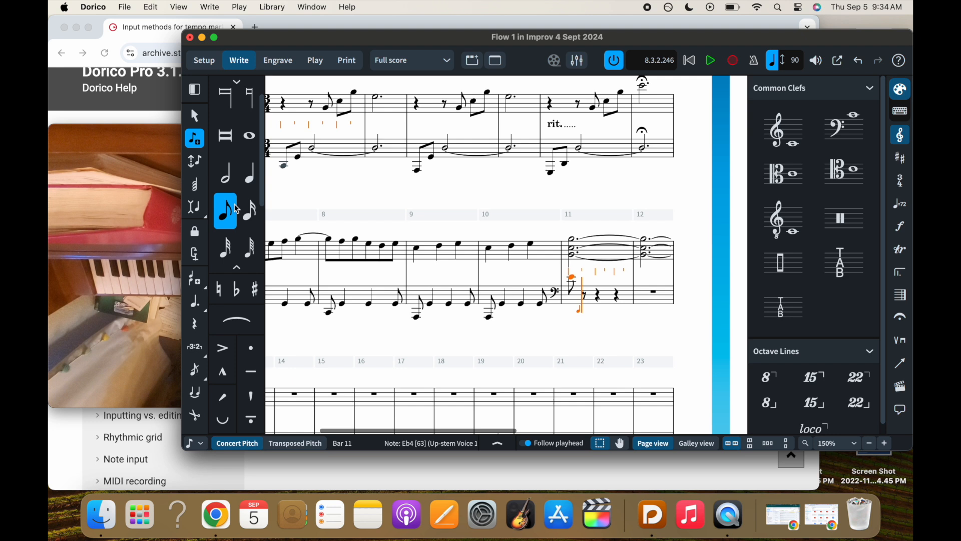
pyautogui.click(253, 177)
pyautogui.press('b')
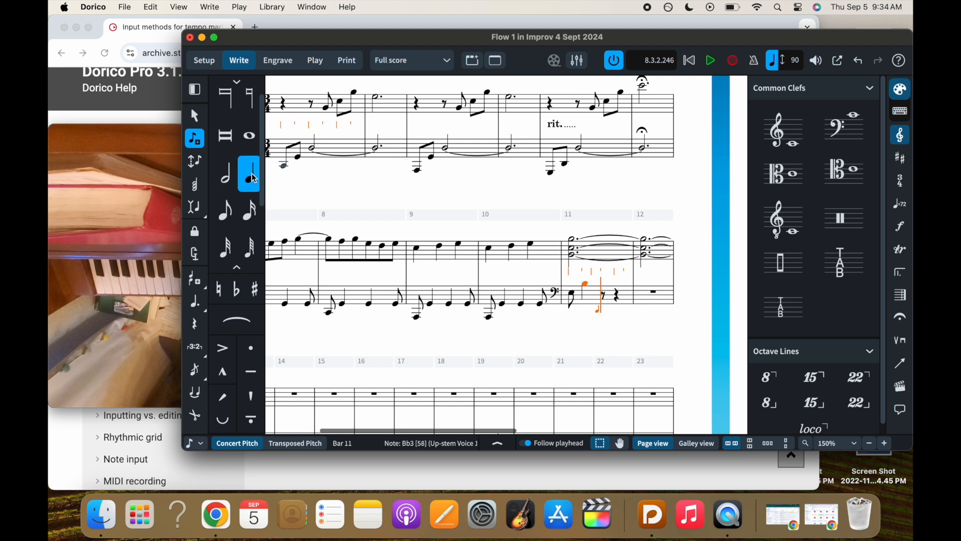
pyautogui.press('b')
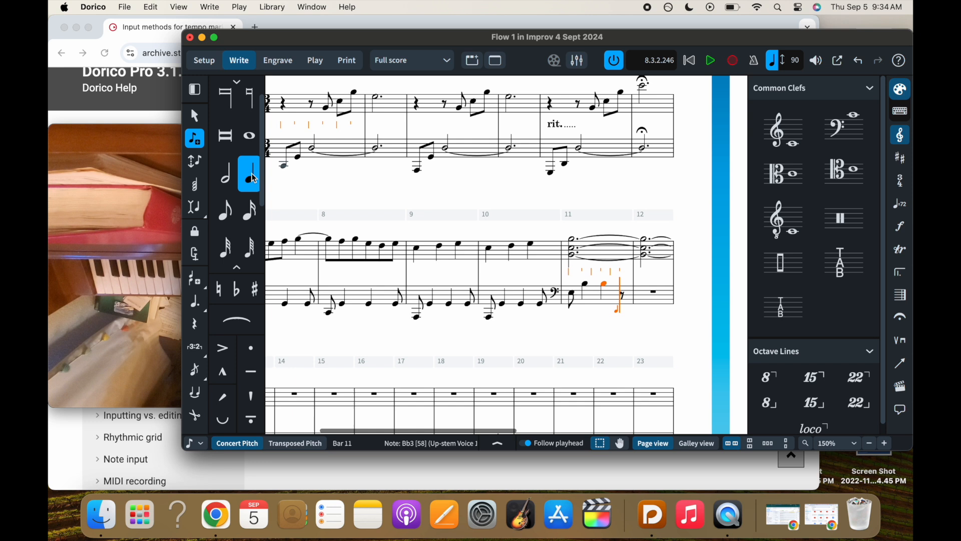
pyautogui.click(237, 210)
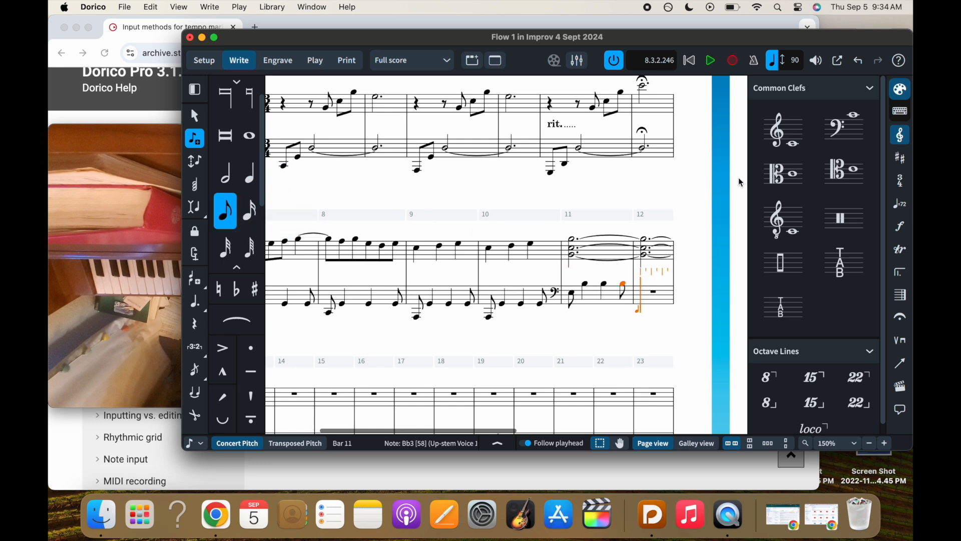
# Fill bars 12 and 13 of the lower staff with an eighth, two quarters and an eighth, starting on Eb3 and C3 and continuing on Bb3.
pyautogui.press('e')
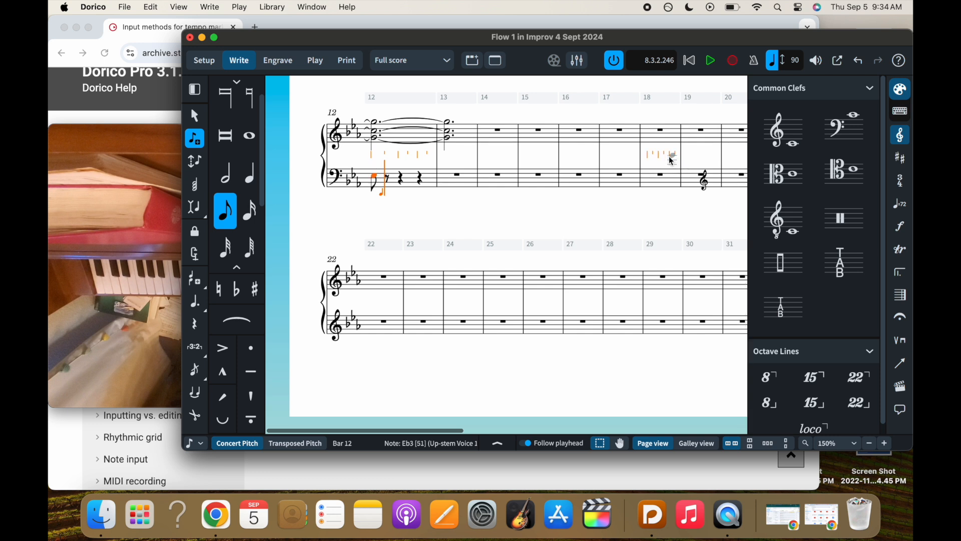
pyautogui.press('6')
pyautogui.press('b')
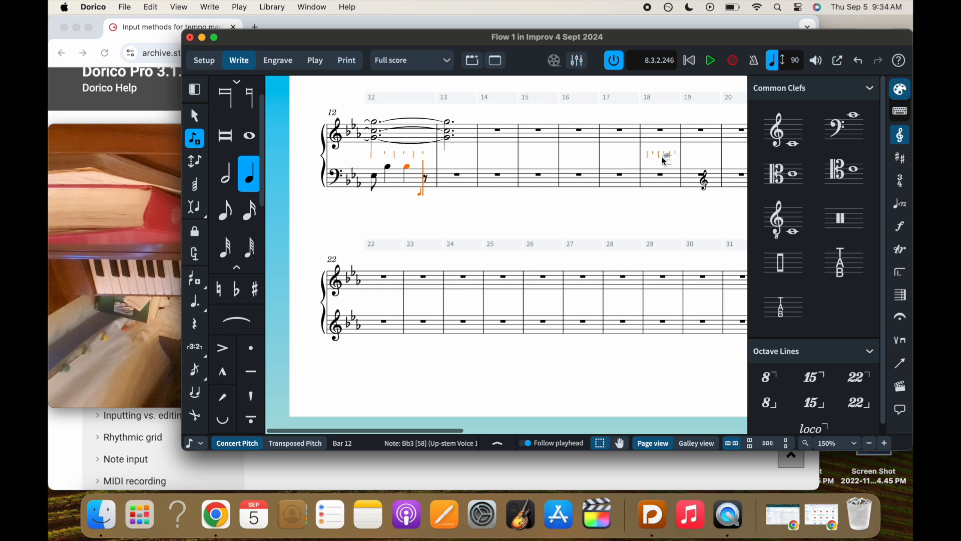
pyautogui.press('5')
pyautogui.press('b')
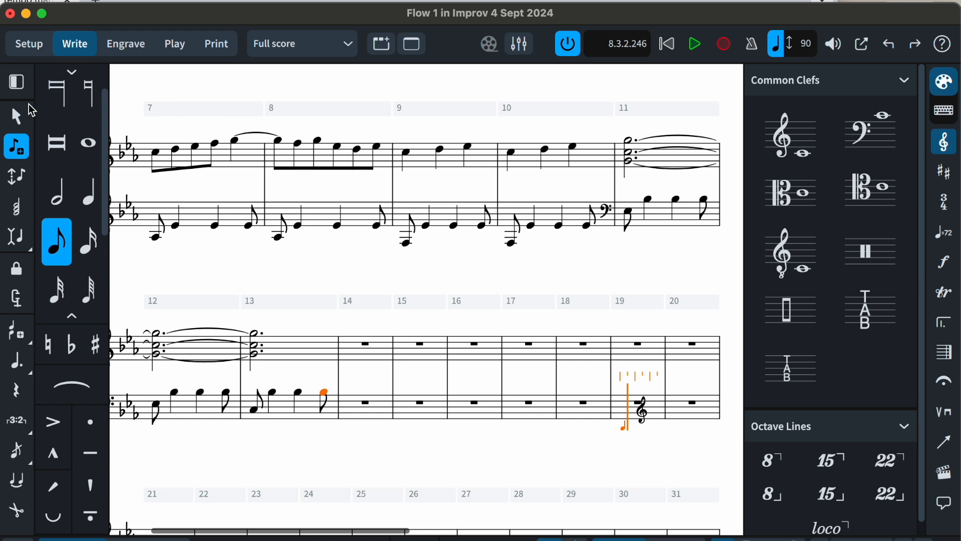
# Leave note input and play the score back from the first upper-staff note of bar 9 to the end of bar 13.
pyautogui.click(18, 117)
pyautogui.click(407, 153)
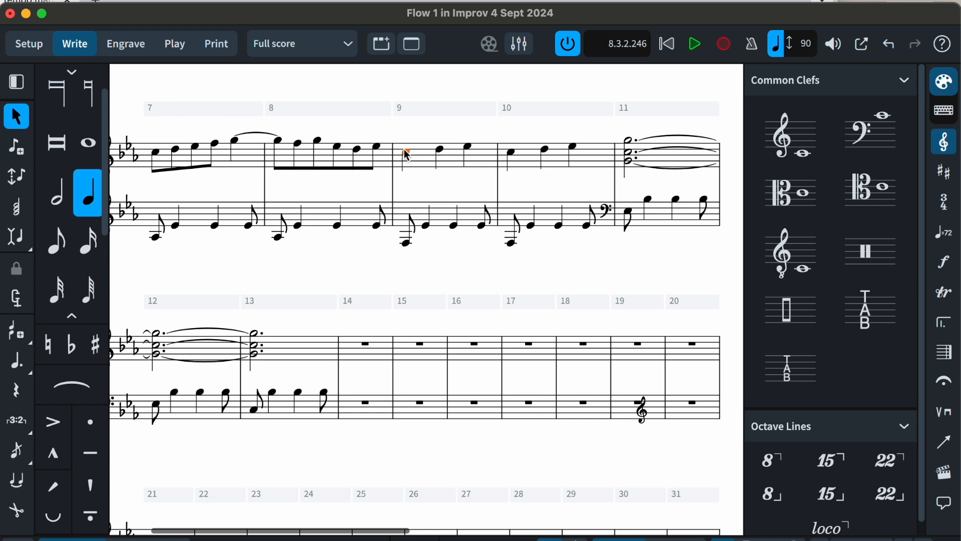
pyautogui.press('space')
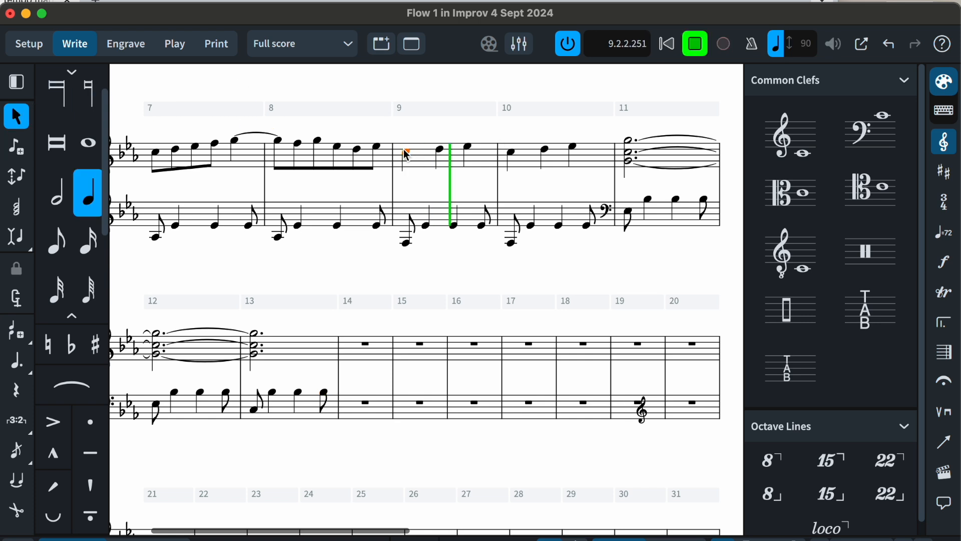
pyautogui.press('XF86AudioRaiseVolume')
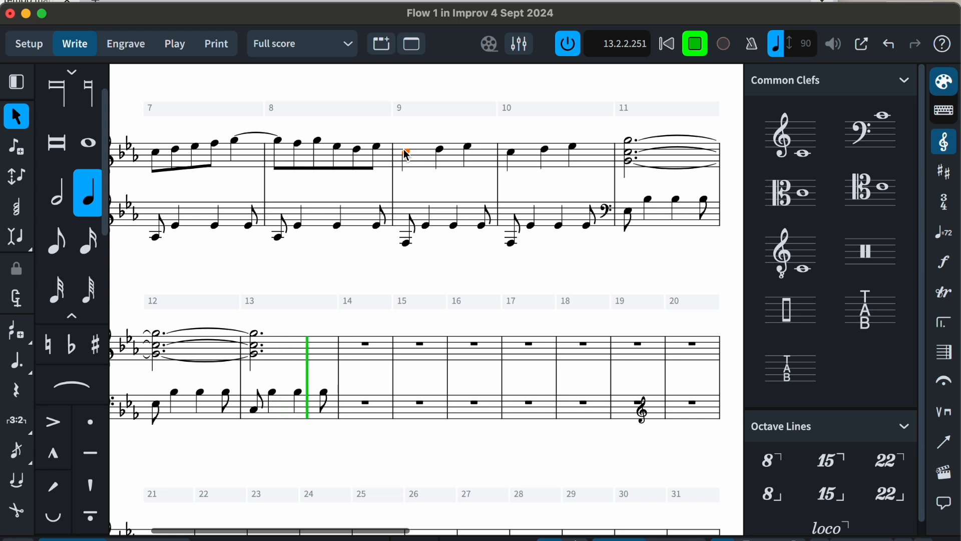
pyautogui.press('space')
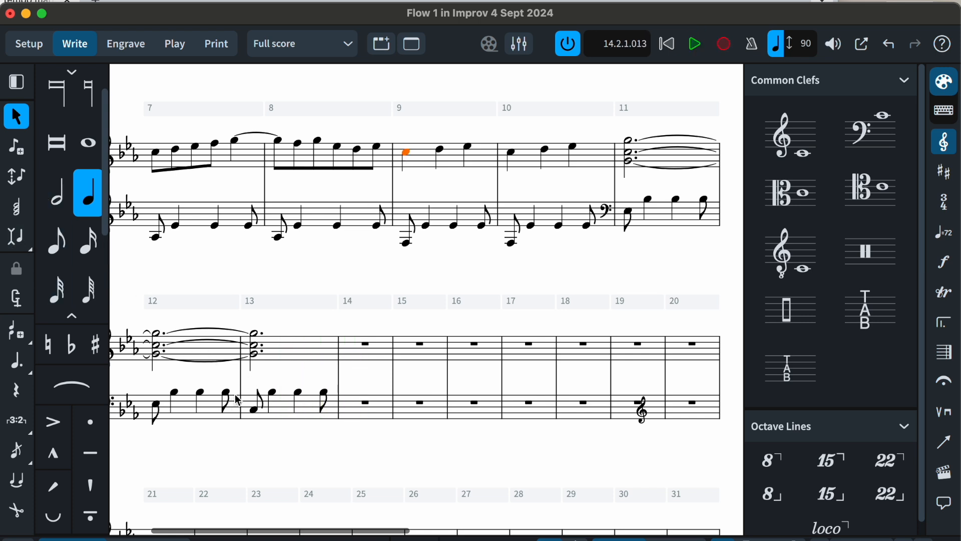
# Repeat the lower-staff notes of bar 13 into bar 14.
pyautogui.click(302, 434)
pyautogui.click(288, 409)
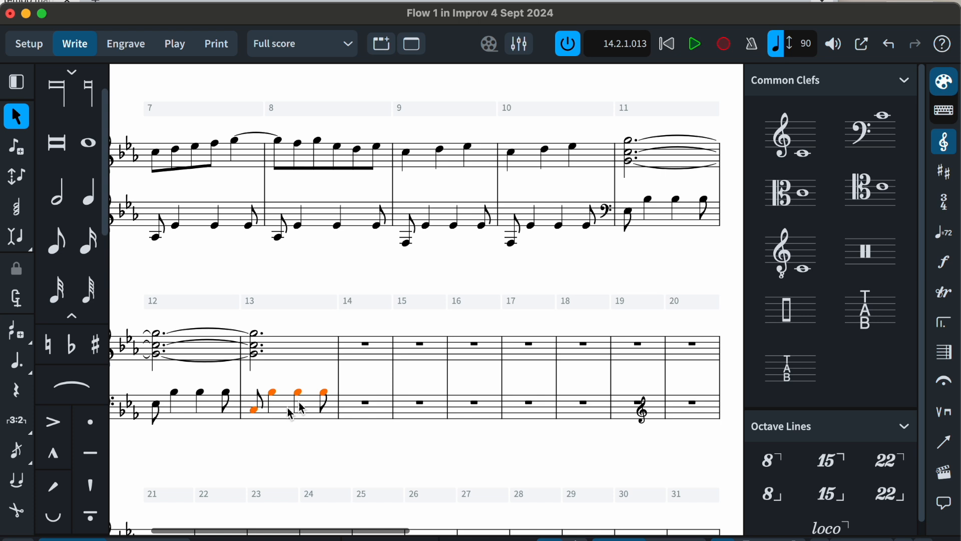
pyautogui.press('r')
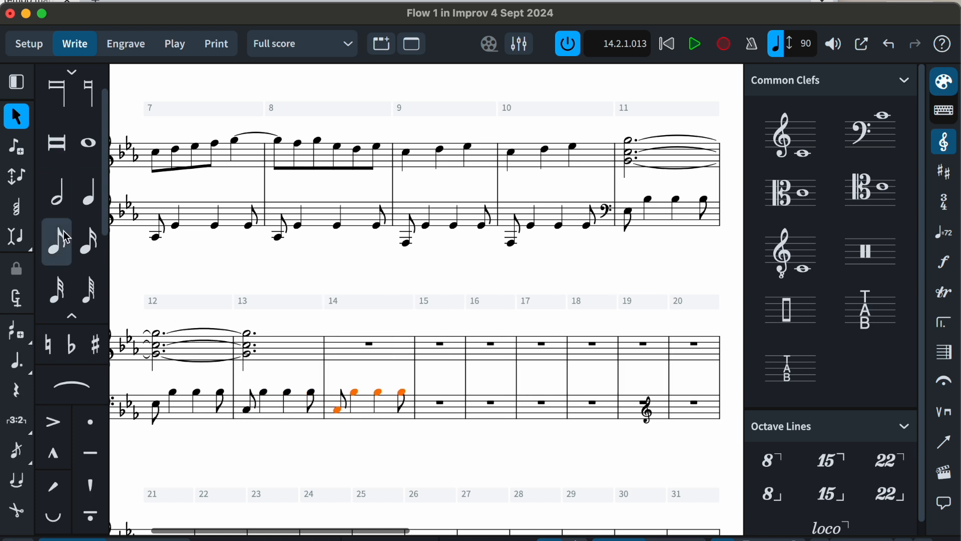
# Turn on chord input and undo the quarter-note duration change on the copied lower-staff notes in bar 14.
pyautogui.click(17, 206)
pyautogui.click(88, 209)
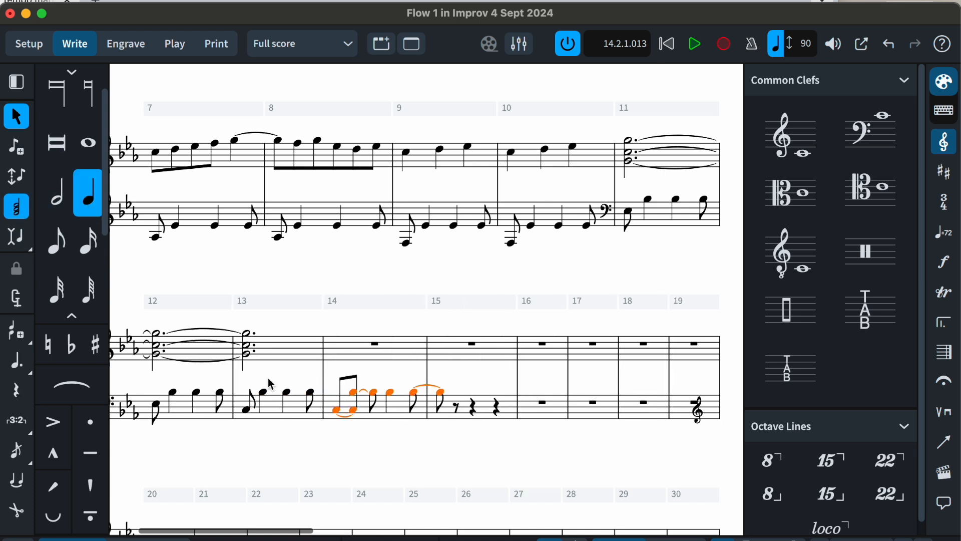
pyautogui.press('super+z')
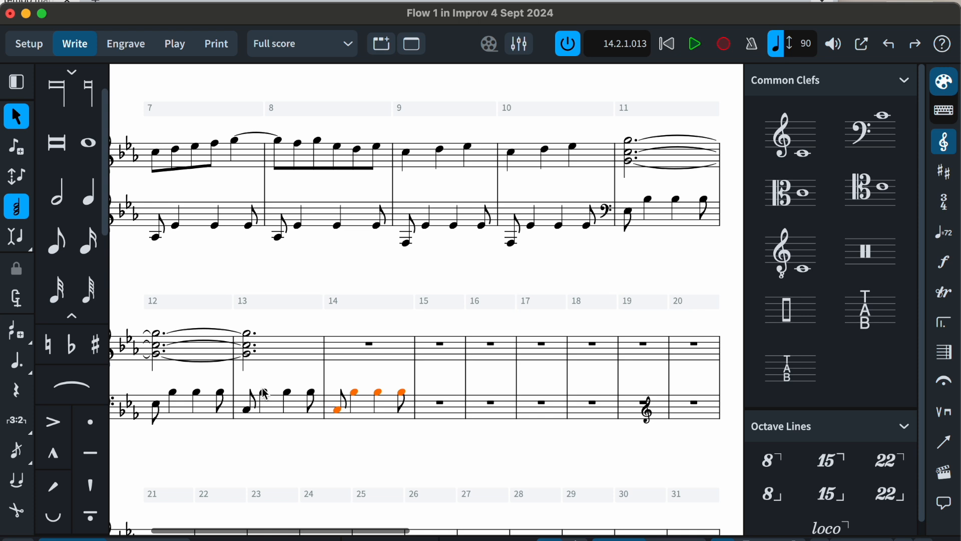
# Add a quarter-note C4 above each of the two quarter-note Bb3s in bar 13 of the lower staff.
pyautogui.press('Left')
pyautogui.click(265, 394)
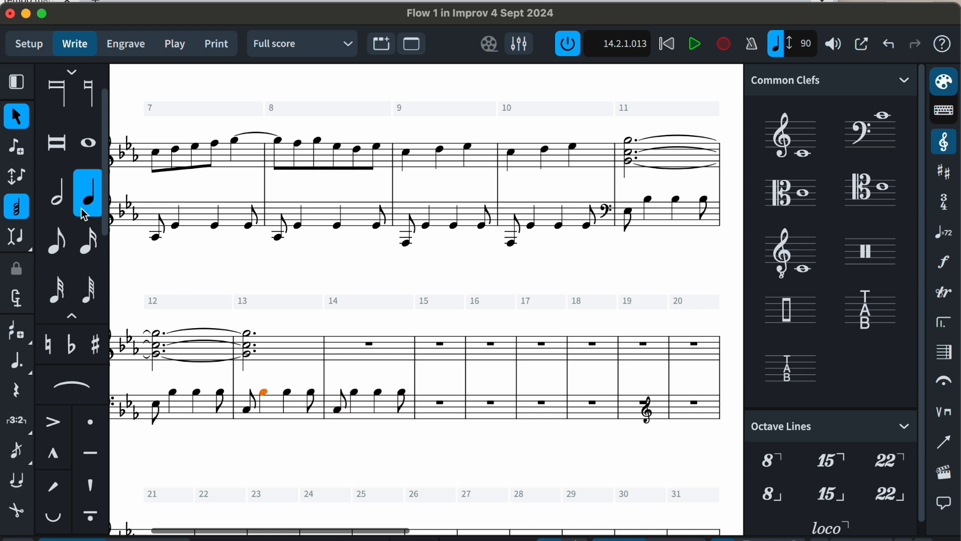
pyautogui.click(17, 145)
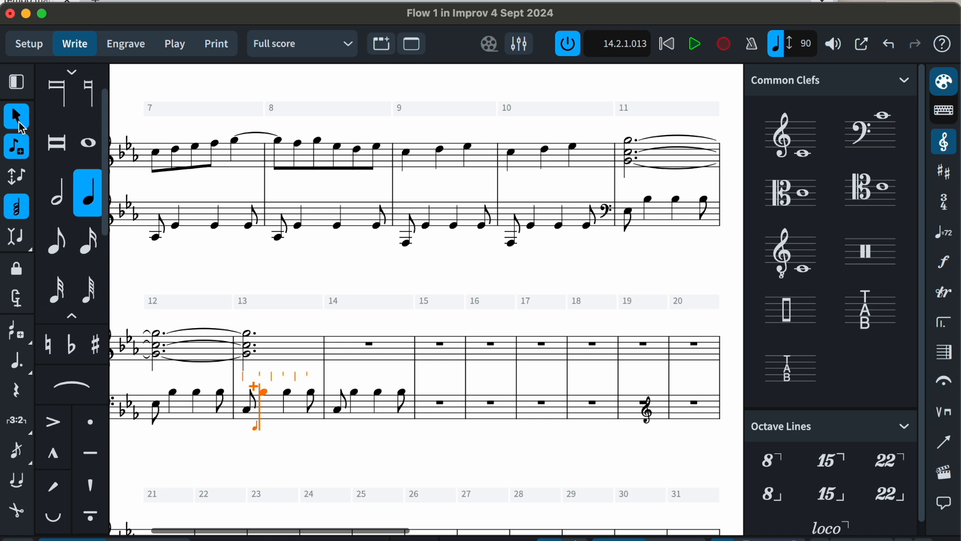
pyautogui.click(19, 123)
pyautogui.press('c')
pyautogui.press('Right')
pyautogui.press('Right')
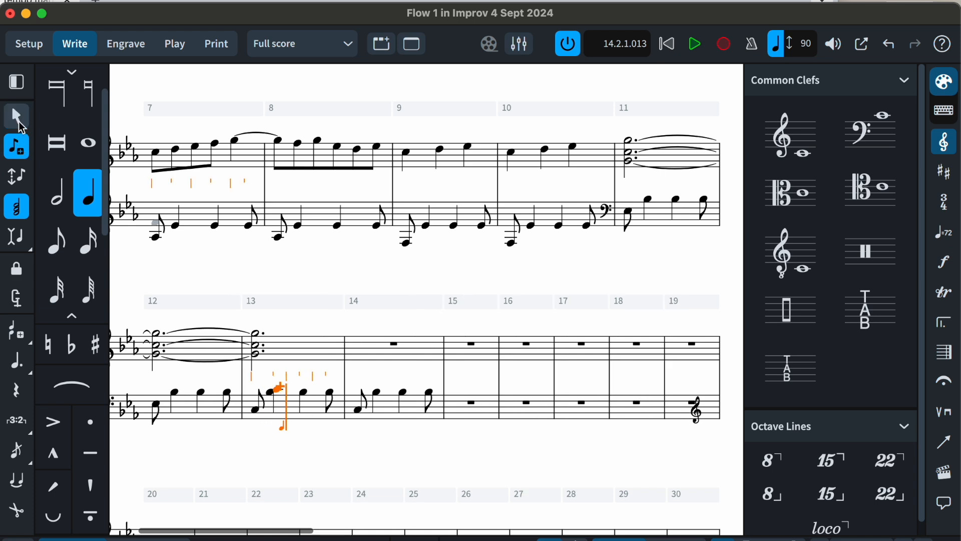
pyautogui.press('Right')
pyautogui.press('c')
pyautogui.press('Right')
pyautogui.press('Right')
pyautogui.press('Left')
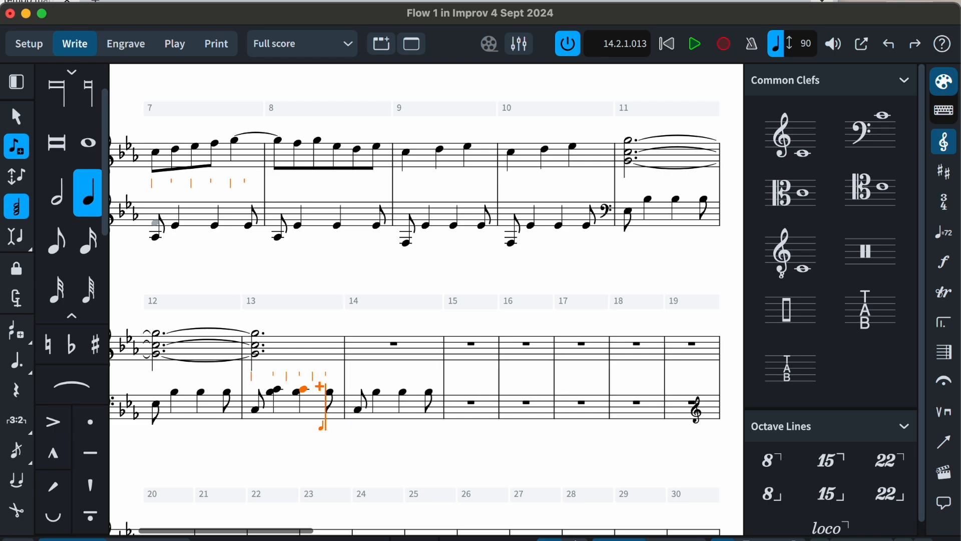